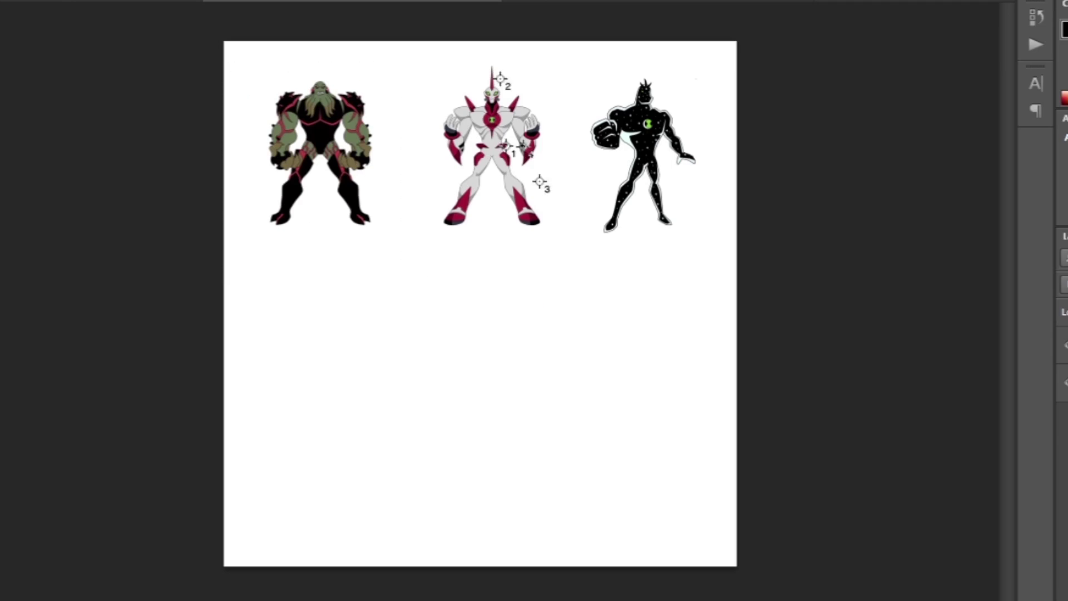
# - Place a copy of the green tentacle-bearded alien in the blank area below the three reference characters
pyautogui.hotkey('ctrl', '+')
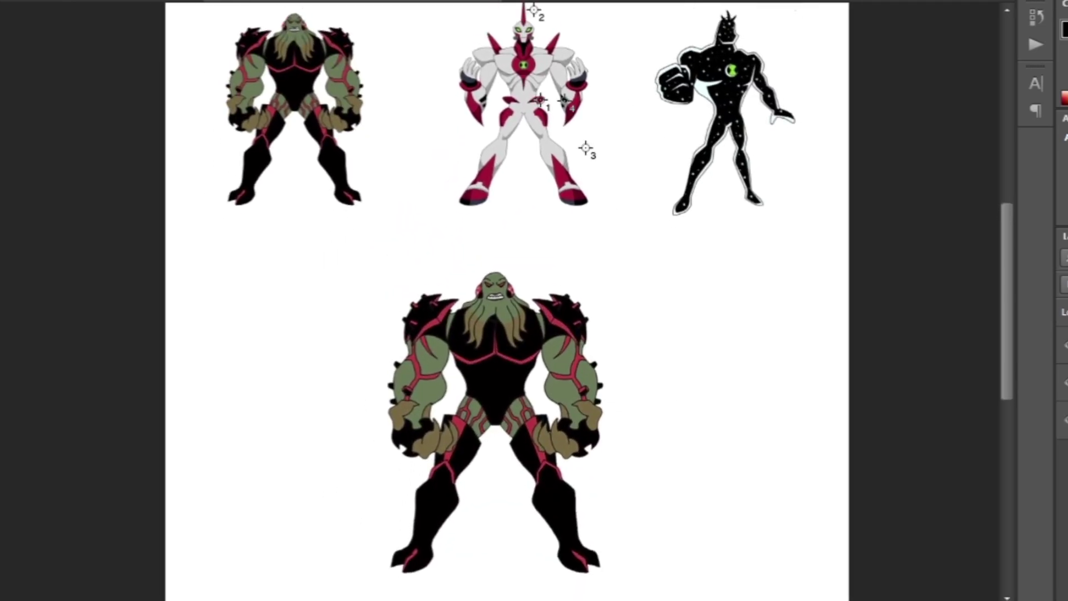
pyautogui.scroll(-1, 523, 167)
pyautogui.scroll(2, 523, 167)
pyautogui.scroll(2, 523, 167)
pyautogui.scroll(-3, 523, 167)
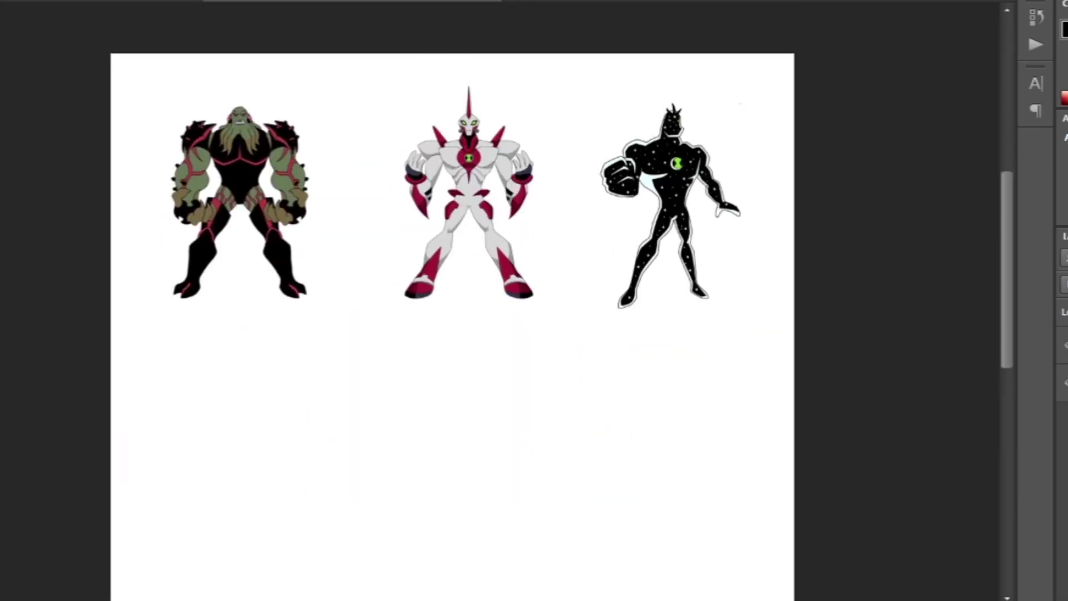
pyautogui.hotkey('ctrl', '-')
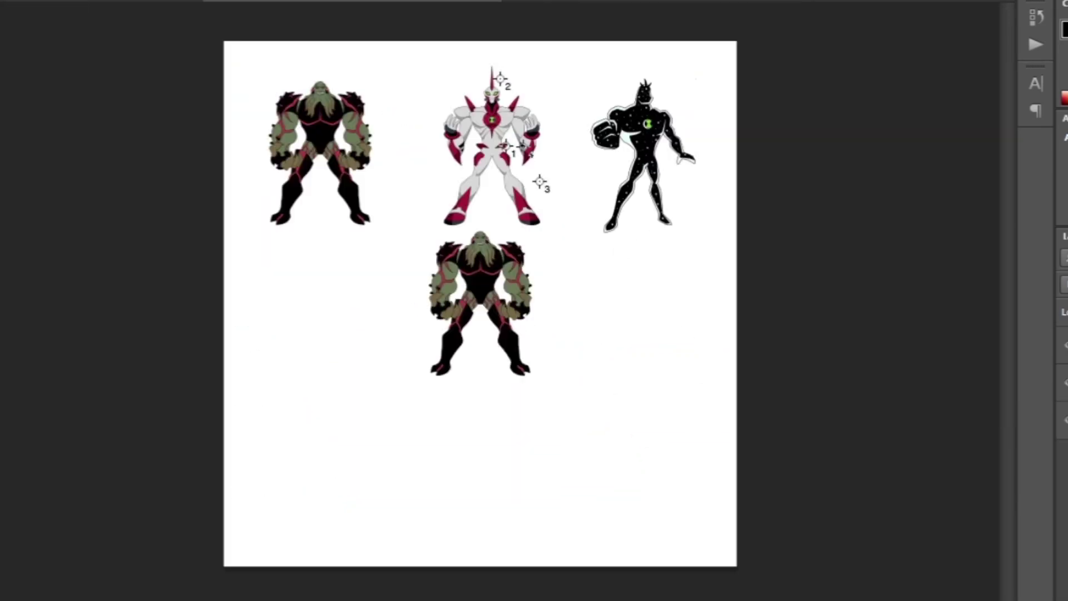
# - Enlarge the bearded alien copy and fit the white alien's horned mask head over its face
pyautogui.scroll(10, 329, 383)
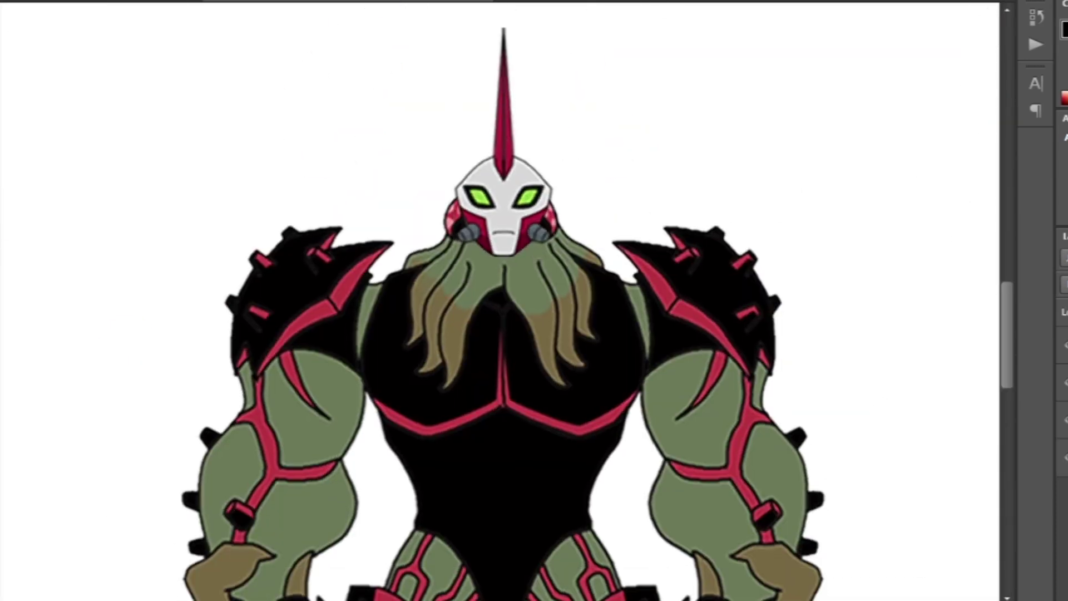
pyautogui.scroll(-8, 423, 367)
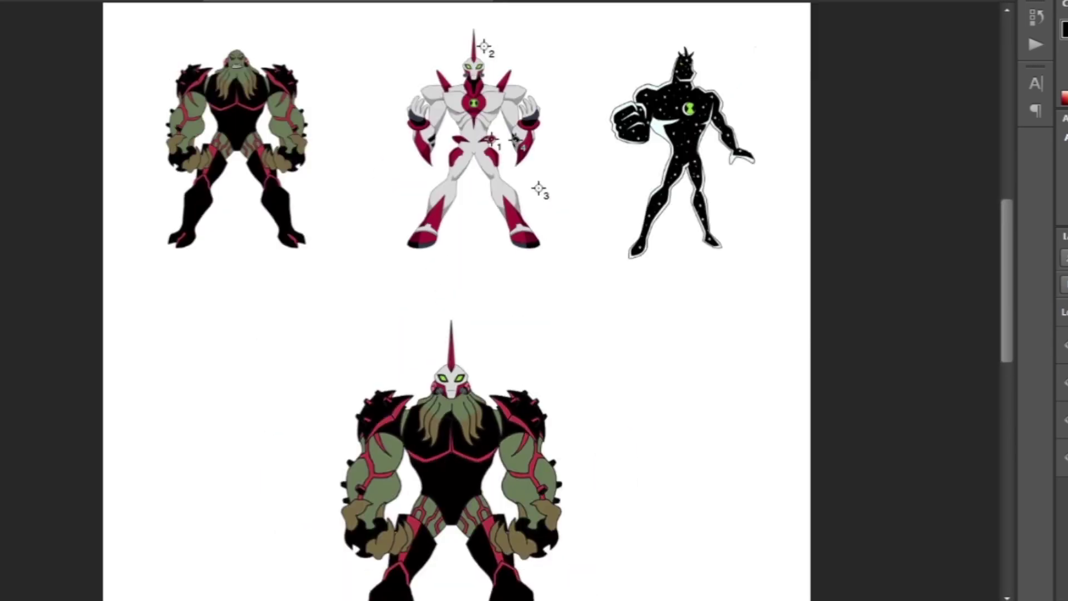
pyautogui.scroll(-1, 454, 300)
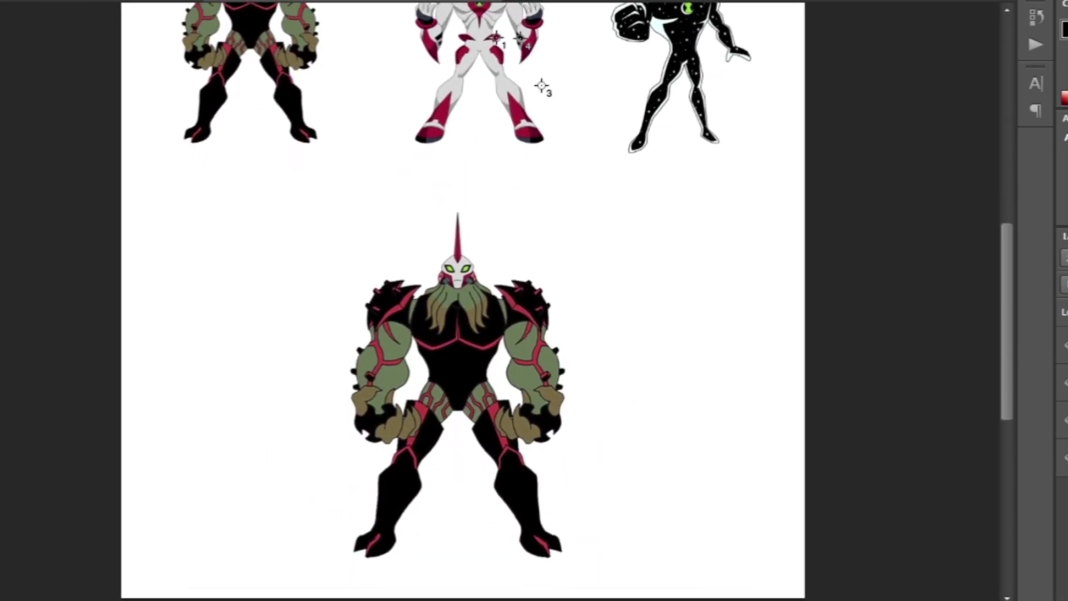
# - Add the white alien's crimson waist fins and thigh guards to both sides of the fusion's hips
pyautogui.scroll(-3, 534, 300)
pyautogui.scroll(10, 536, 267)
pyautogui.scroll(2, 585, 394)
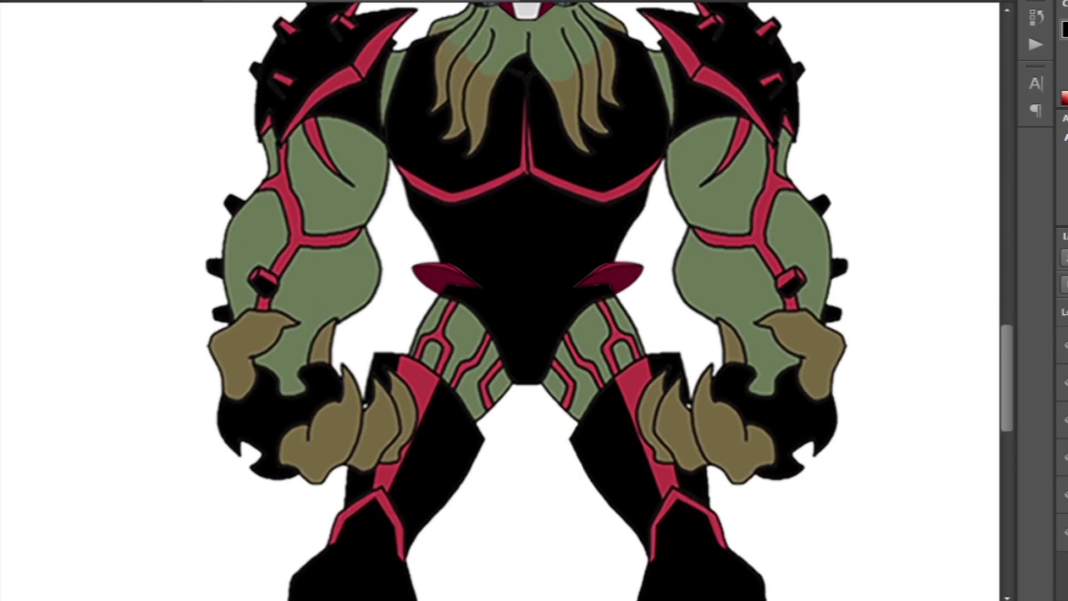
pyautogui.scroll(-5, 495, 481)
pyautogui.scroll(8, 515, 75)
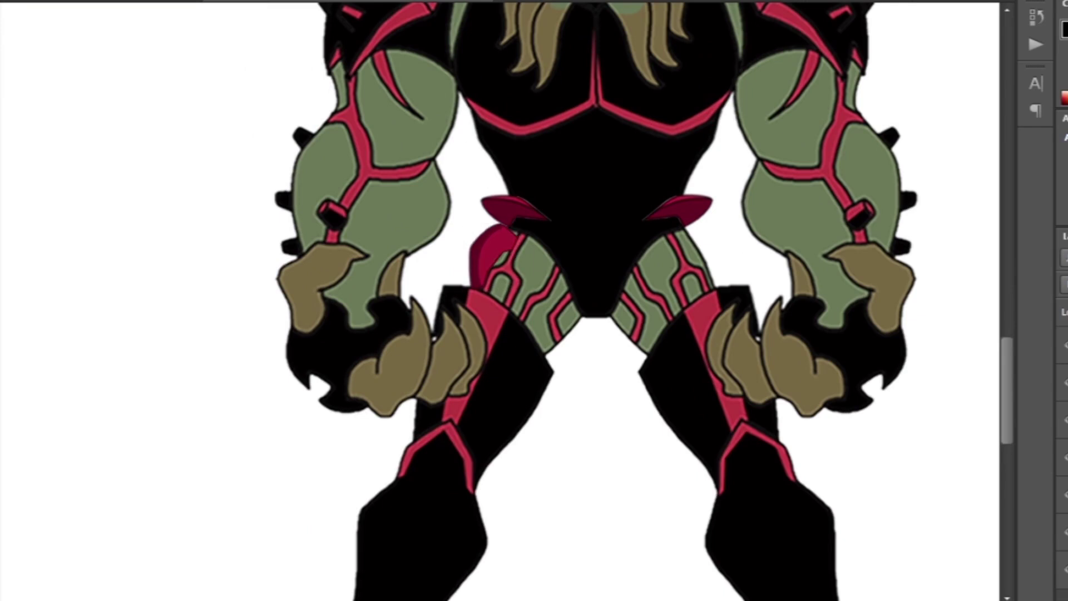
pyautogui.hotkey('ctrl', '0')
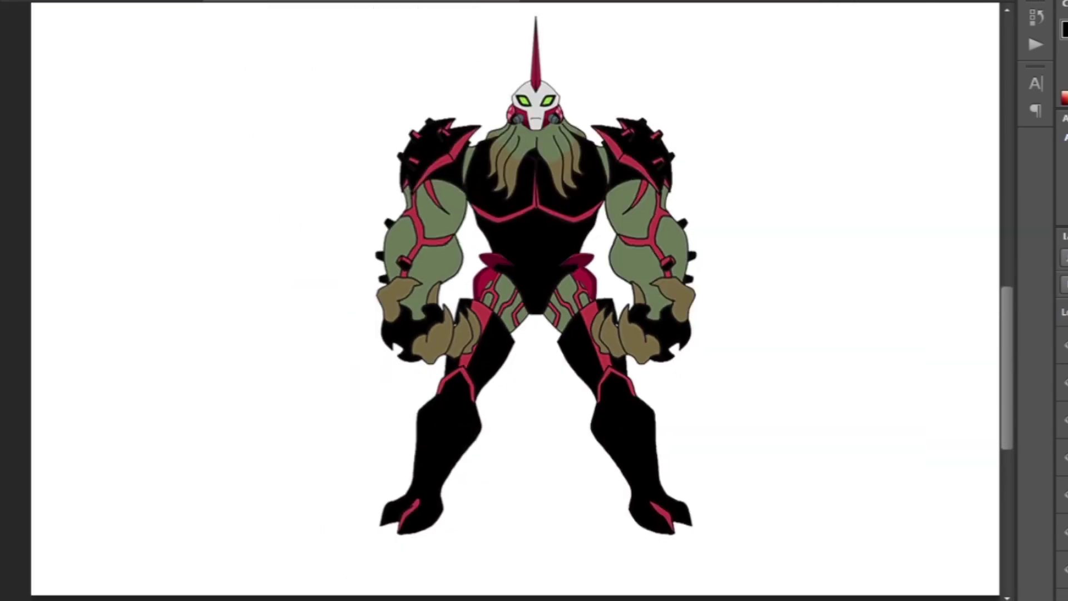
pyautogui.scroll(4, 634, 300)
pyautogui.scroll(-2, 534, 301)
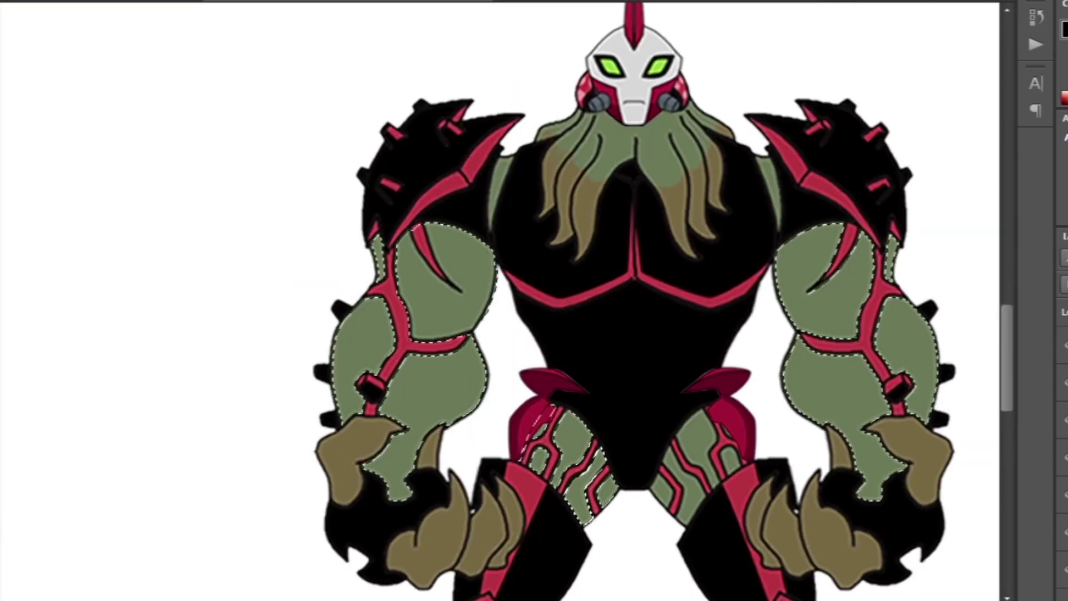
pyautogui.scroll(-3, 534, 300)
pyautogui.scroll(3, 501, 301)
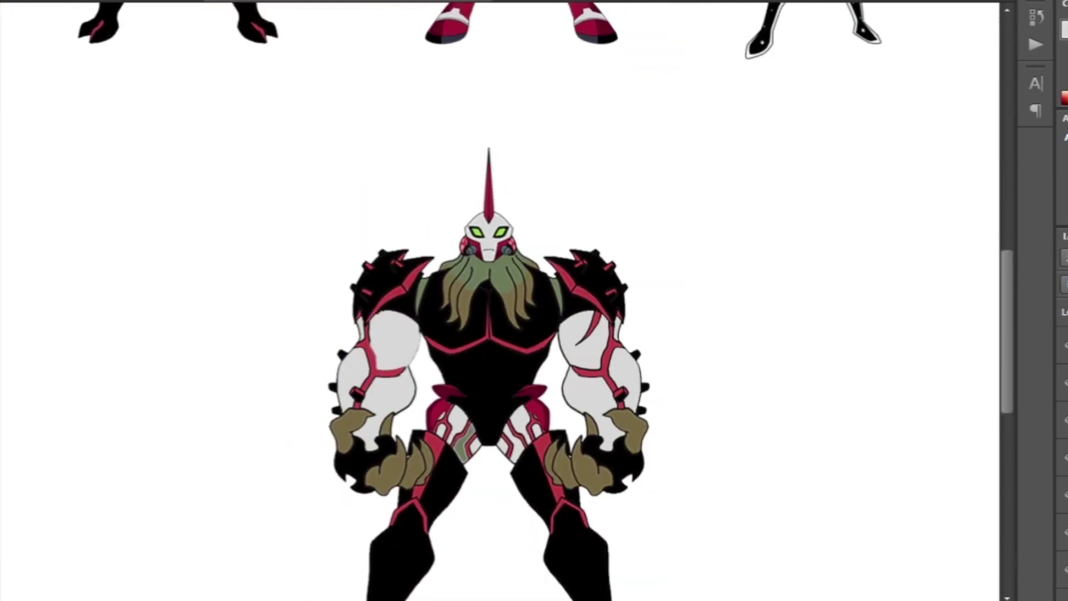
# - Recolour the fusion's green arms, upper thighs and small inner forearm spikes light grey, keeping the dark and red line details
pyautogui.scroll(3, 501, 301)
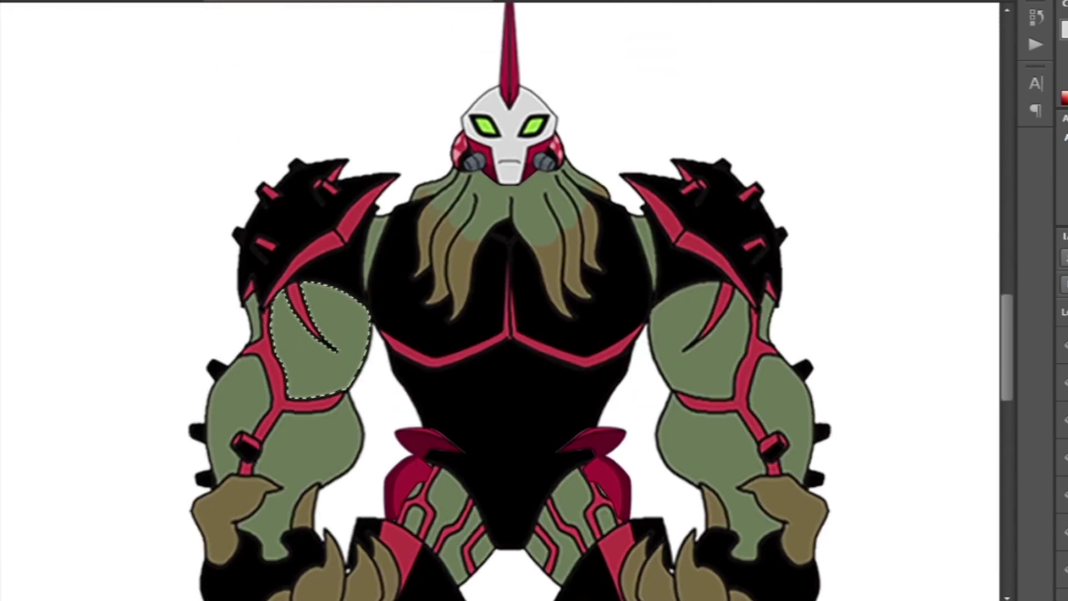
pyautogui.press('Delete')
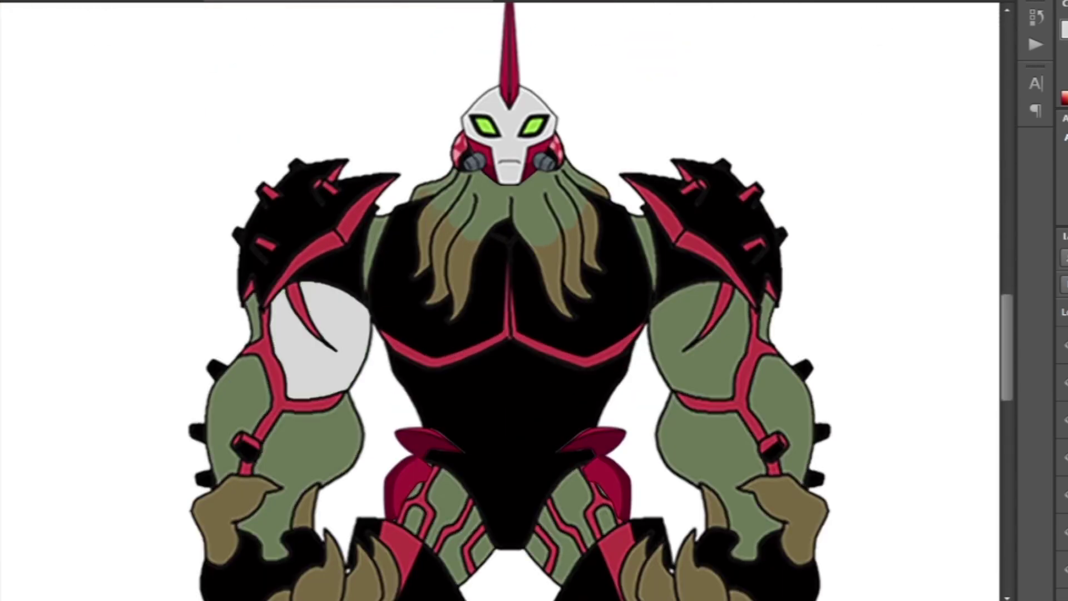
pyautogui.scroll(-2, 501, 300)
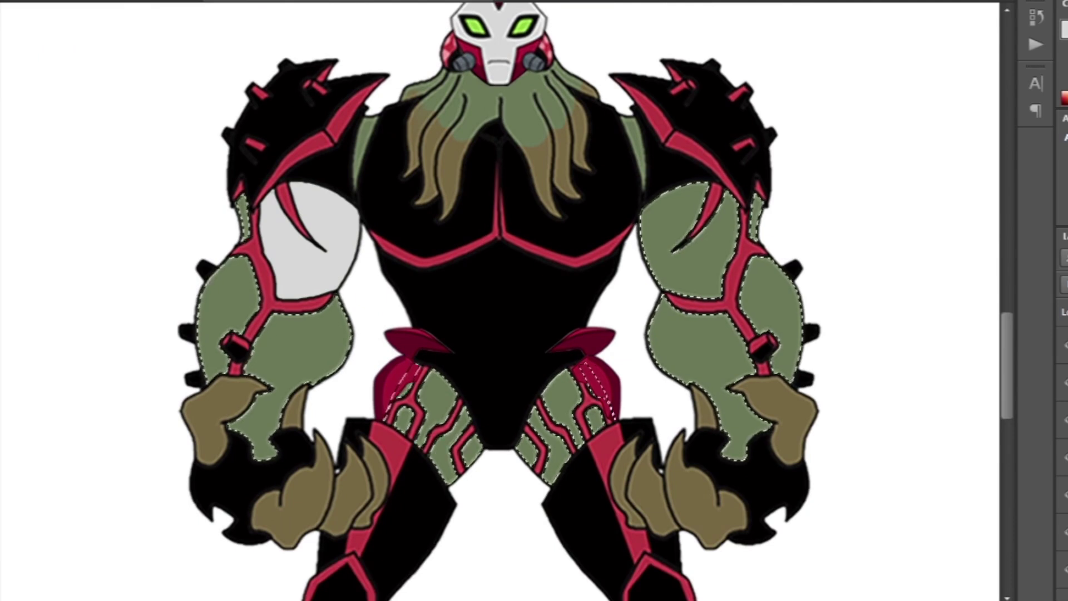
pyautogui.press('Delete')
pyautogui.scroll(-3, 501, 300)
pyautogui.scroll(4, 501, 301)
pyautogui.scroll(-2, 500, 301)
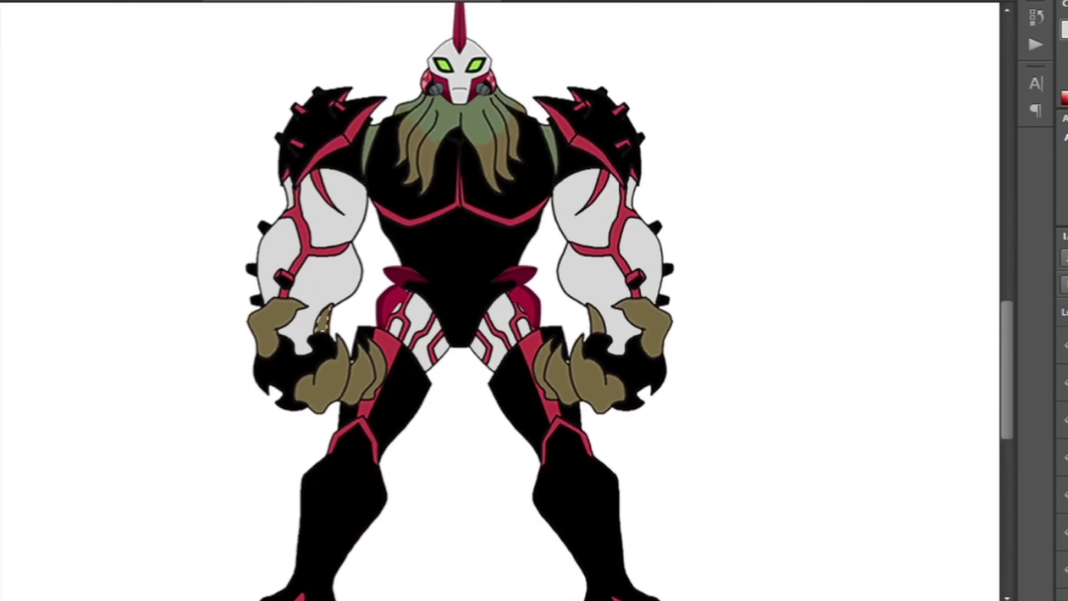
pyautogui.scroll(-3, 494, 428)
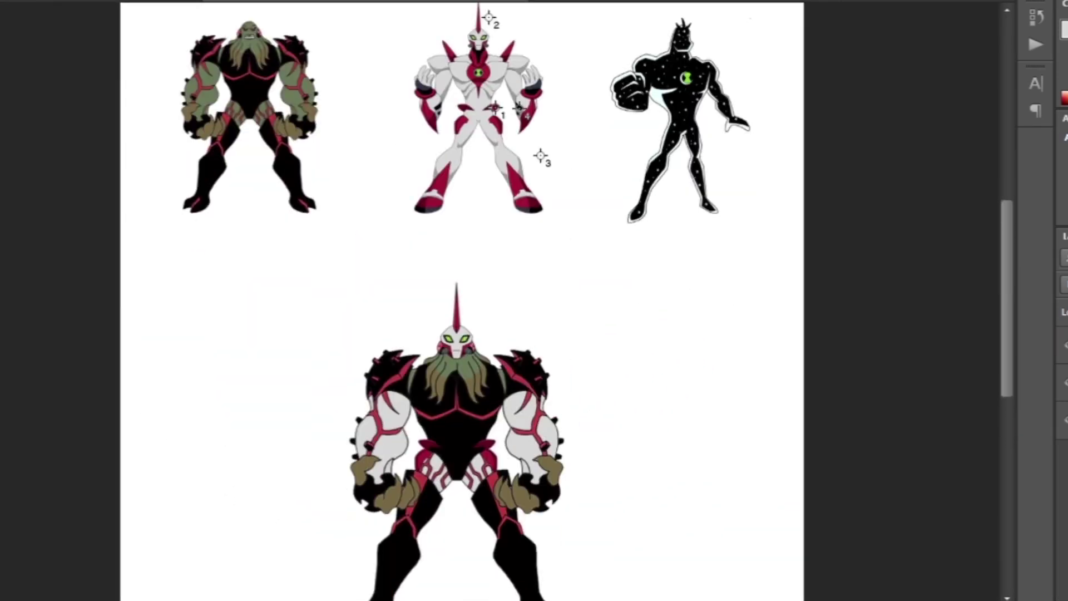
# - Cut out the white alien's crimson boot with the Pen tool and fit copies over both of the fusion's feet
pyautogui.scroll(5, 494, 428)
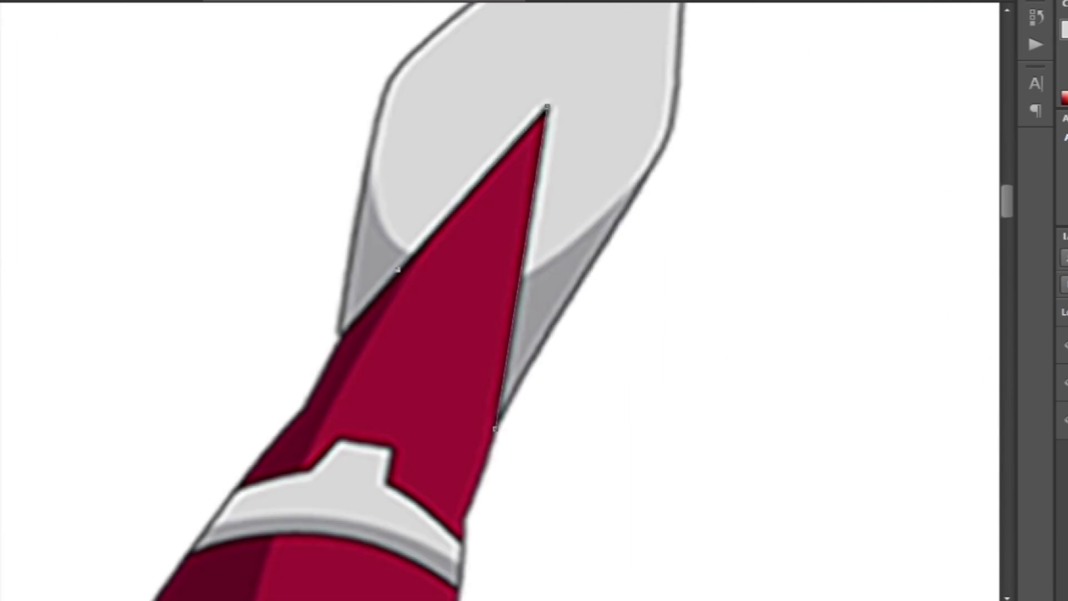
pyautogui.scroll(-3, 494, 428)
pyautogui.hotkey('ctrl', 'Return')
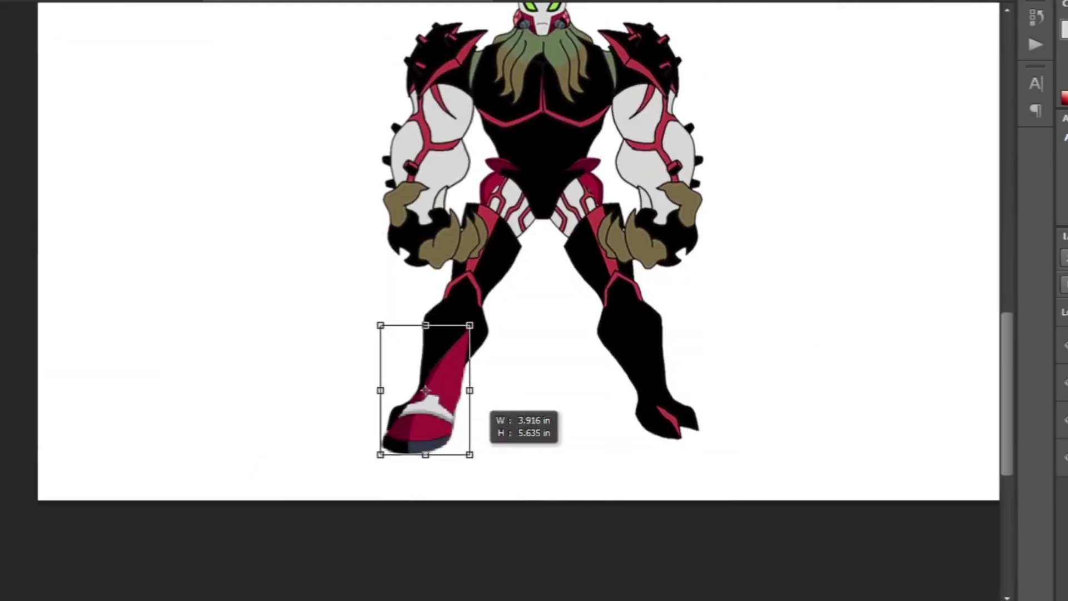
pyautogui.press('Return')
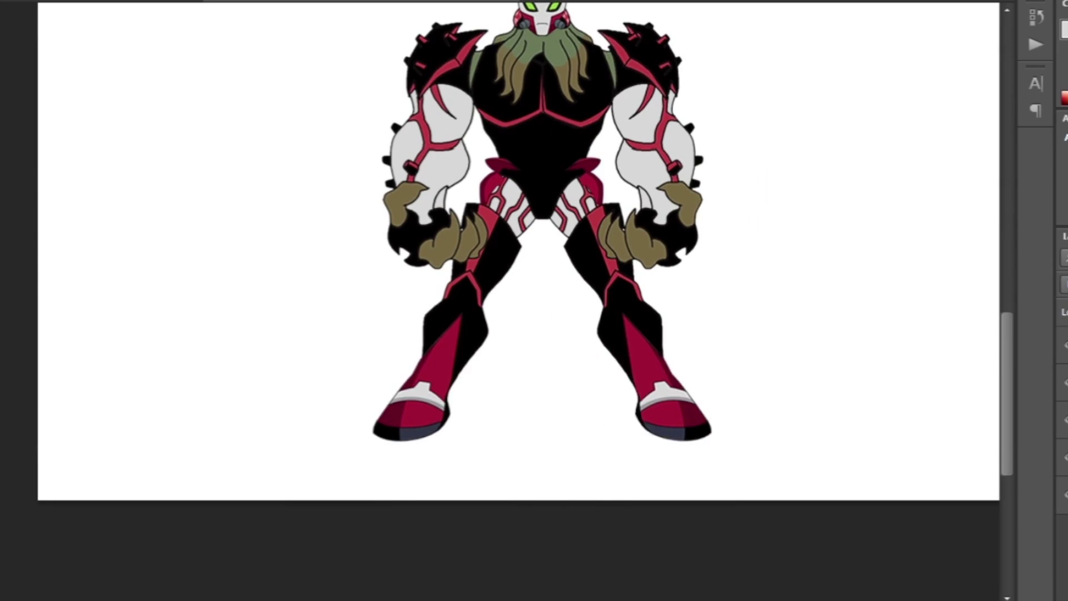
# - Draw a curved blade along the fusion's outer forearm with the Pen tool, stroke it thinly in black and fill it crimson
pyautogui.scroll(-2, 518, 250)
pyautogui.scroll(4, 517, 250)
pyautogui.click(489, 424)
pyautogui.moveTo(438, 312); pyautogui.dragTo(443, 347)
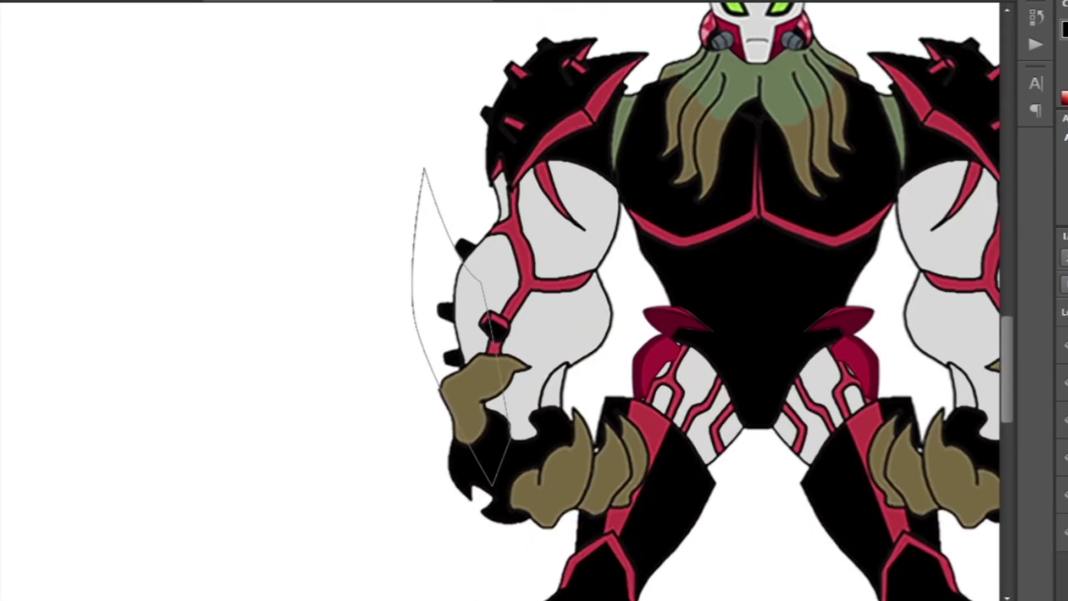
pyautogui.press('F5')
pyautogui.press('F5')
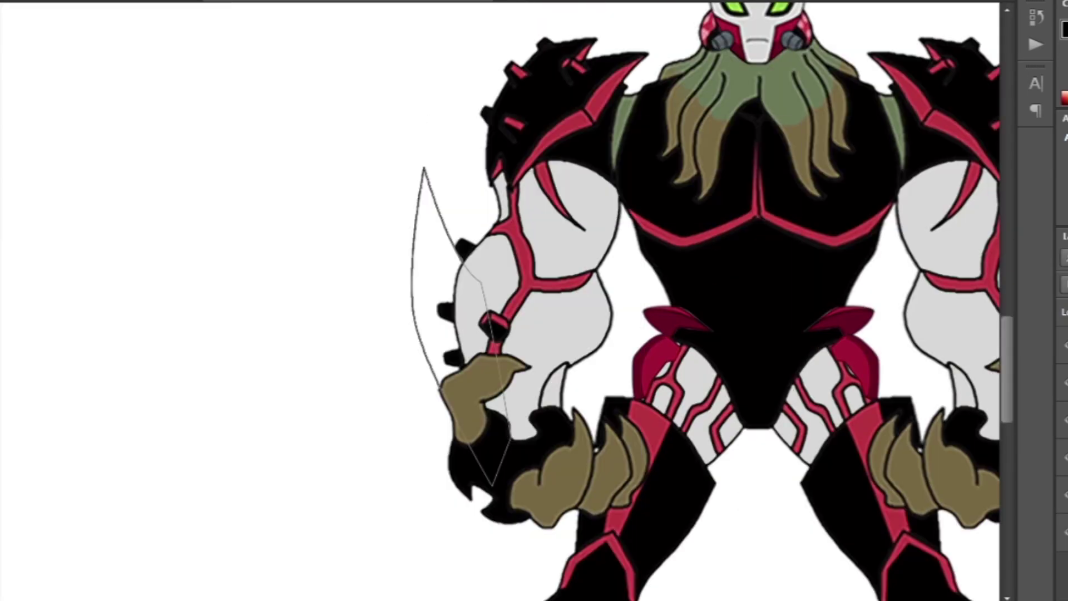
pyautogui.hotkey('ctrl', 'Return')
pyautogui.hotkey('alt', 'BackSpace')
pyautogui.hotkey('ctrl', 'd')
# - Position the crimson blade behind the forearm and place a mirrored copy on the opposite arm
pyautogui.hotkey('ctrl', '-')
pyautogui.hotkey('ctrl', '-')
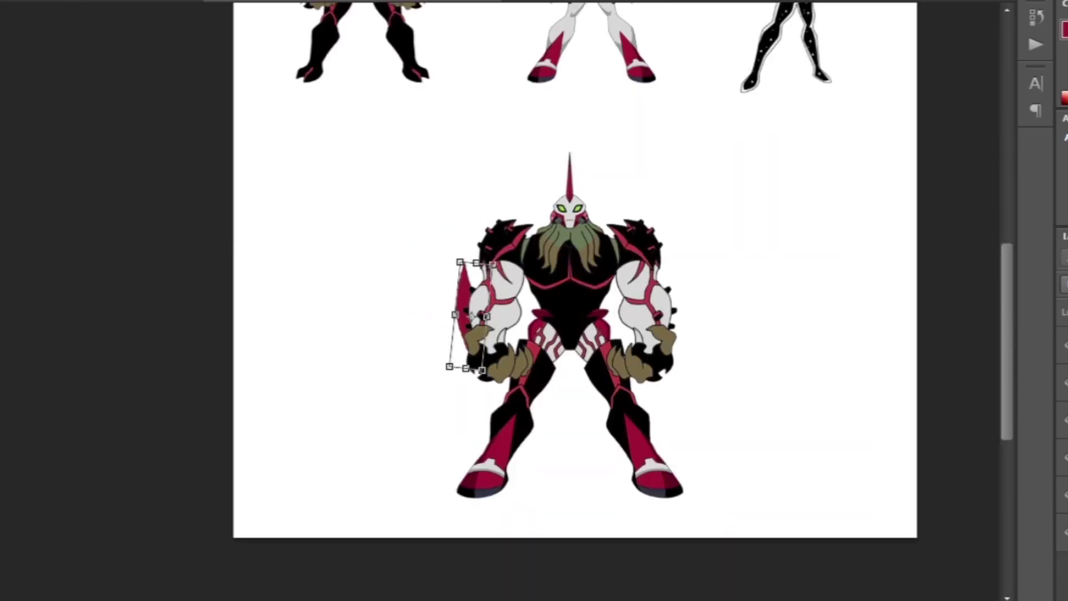
pyautogui.hotkey('ctrl', '+')
pyautogui.moveTo(807, 261)
pyautogui.mouseDown()
pyautogui.moveTo(834, 261)
pyautogui.moveTo(823, 261)
pyautogui.mouseUp()
pyautogui.hotkey('ctrl', '-')
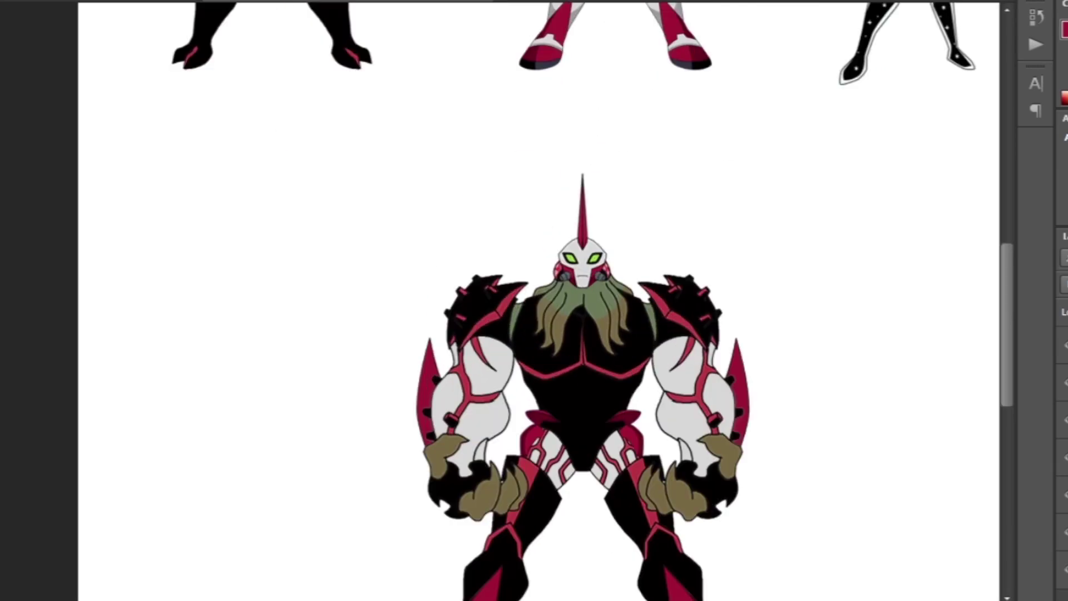
# - Pick up the starry alien's pale white colour and add the first star shapes to the fusion's shoulders and abdomen
pyautogui.hotkey('ctrl', '+')
pyautogui.hotkey('ctrl', '-')
pyautogui.hotkey('ctrl', '+')
pyautogui.scroll(5, 534, 300)
pyautogui.click(83, 539)
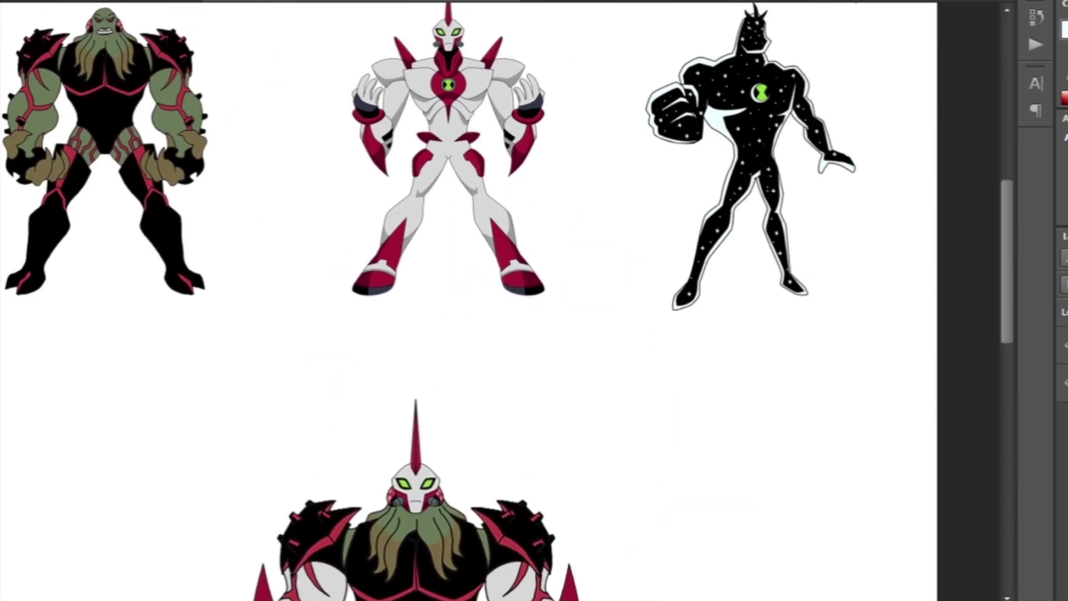
pyautogui.hotkey('ctrl', '+')
pyautogui.scroll(-5, 422, 340)
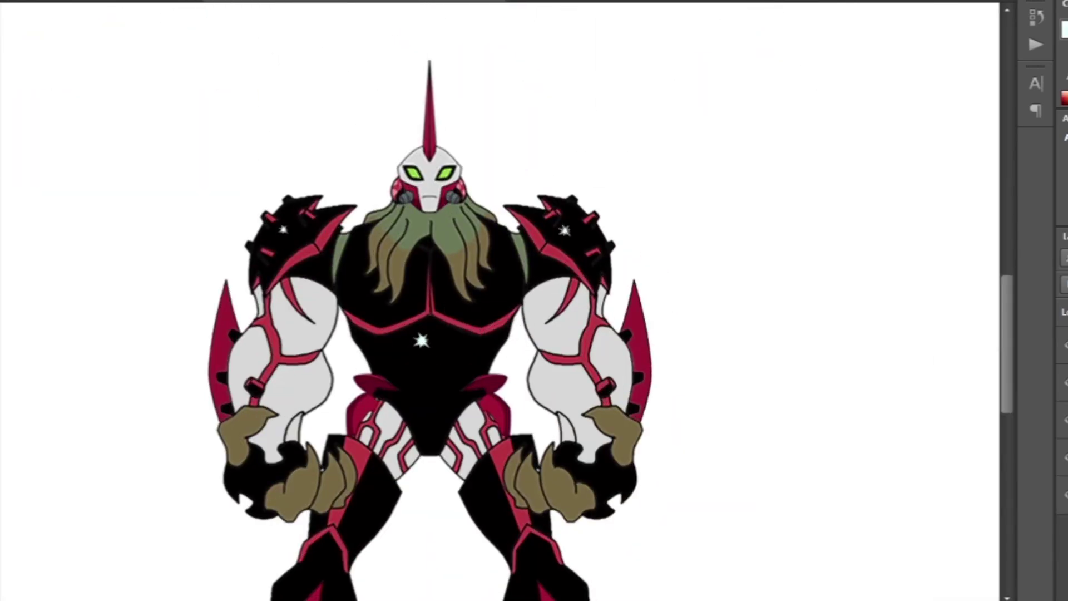
# - Scatter pale stars of varied sizes over the black torso, shoulders, fists and legs, and merge the star layers
pyautogui.scroll(-3, 425, 300)
pyautogui.moveTo(270, 502); pyautogui.dragTo(281, 513)
pyautogui.moveTo(239, 394); pyautogui.dragTo(250, 405)
pyautogui.moveTo(427, 322); pyautogui.dragTo(438, 332)
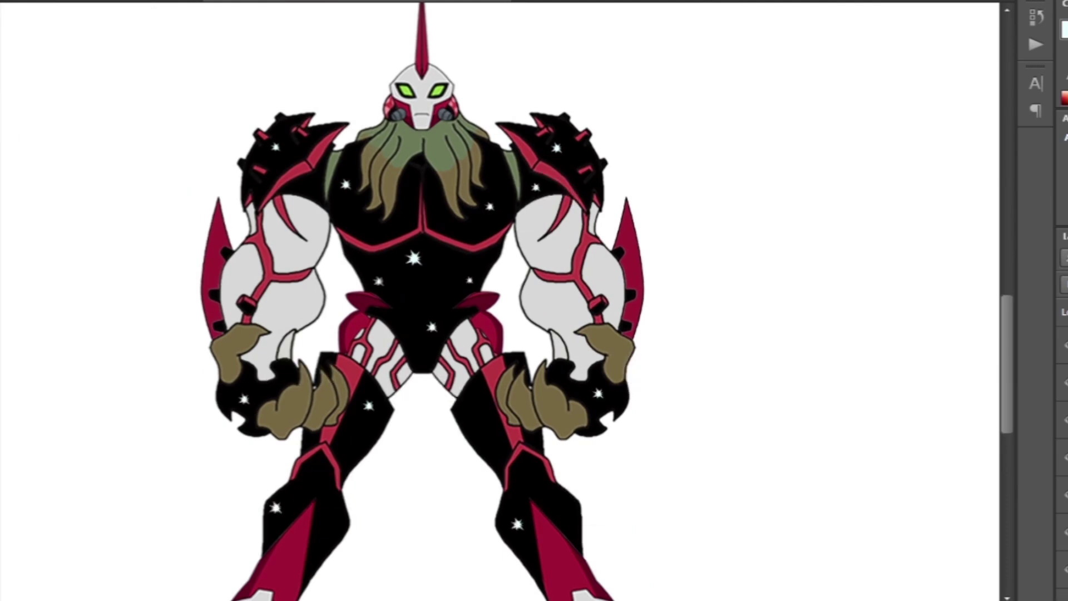
pyautogui.moveTo(414, 175); pyautogui.dragTo(416, 178)
pyautogui.moveTo(310, 127); pyautogui.dragTo(320, 138)
pyautogui.moveTo(365, 223); pyautogui.dragTo(372, 232)
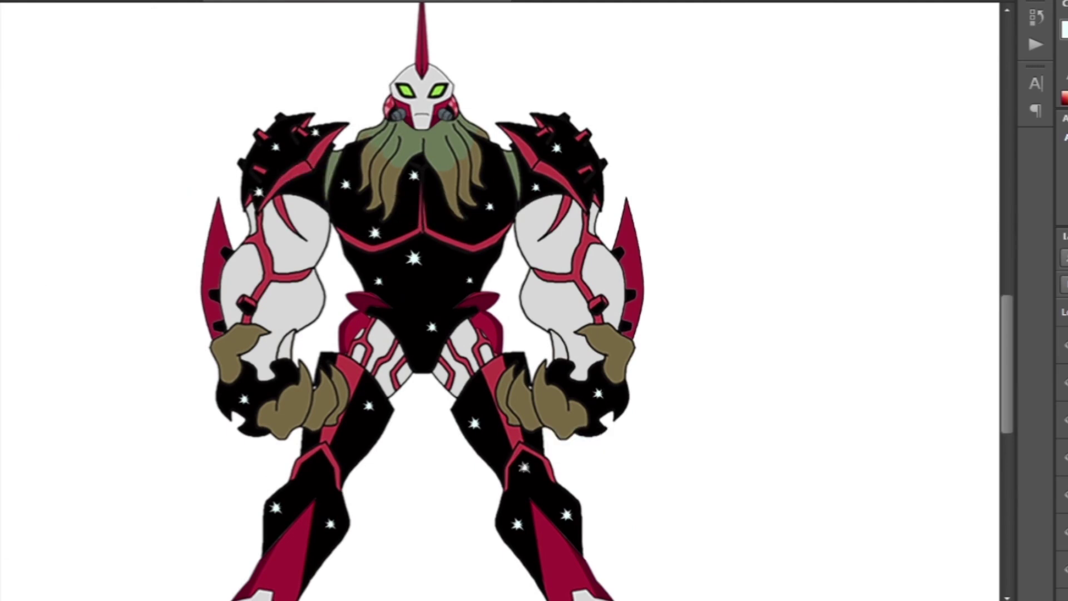
pyautogui.moveTo(554, 368); pyautogui.dragTo(562, 376)
pyautogui.moveTo(583, 186); pyautogui.dragTo(593, 195)
pyautogui.hotkey('ctrl', 'e')
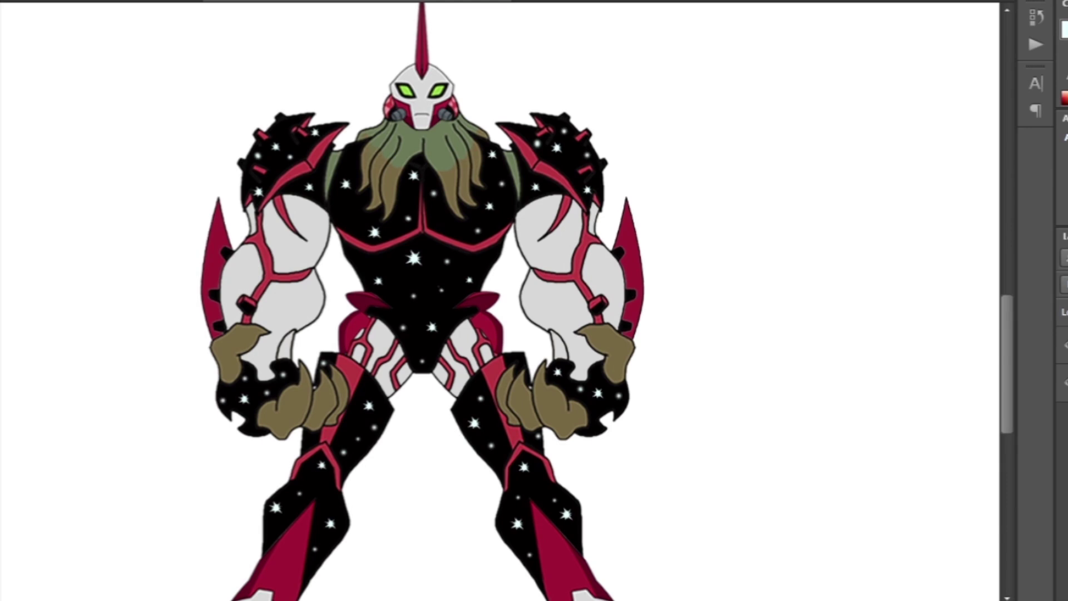
# - Add tiny pale specks between the stars on the fusion's black areas with the Pencil tool
pyautogui.scroll(-3, 445, 334)
pyautogui.scroll(2, 445, 334)
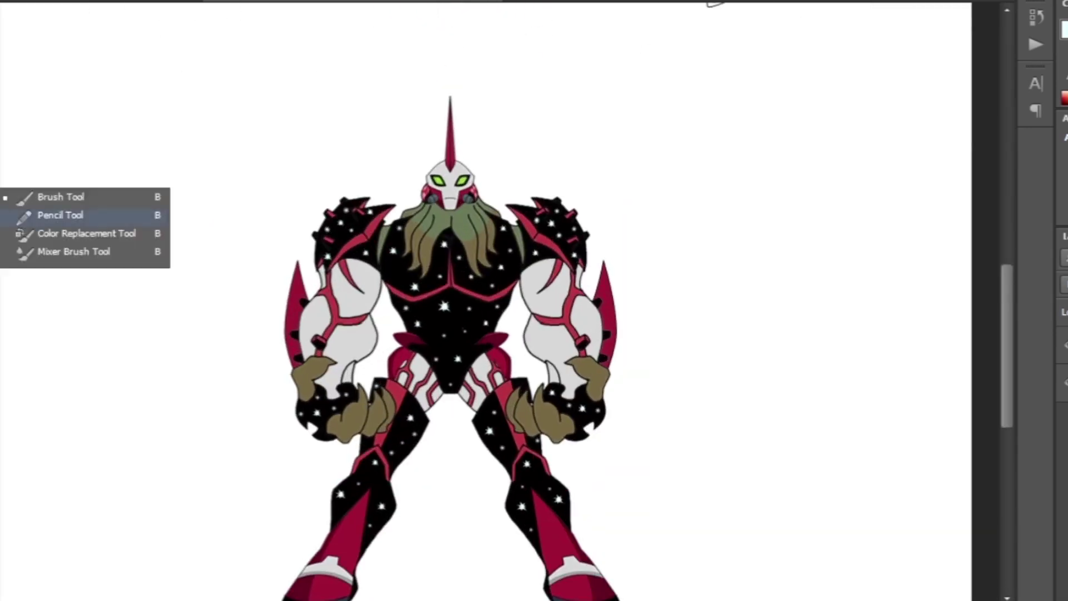
pyautogui.click(50, 214)
pyautogui.hotkey('ctrl', '+')
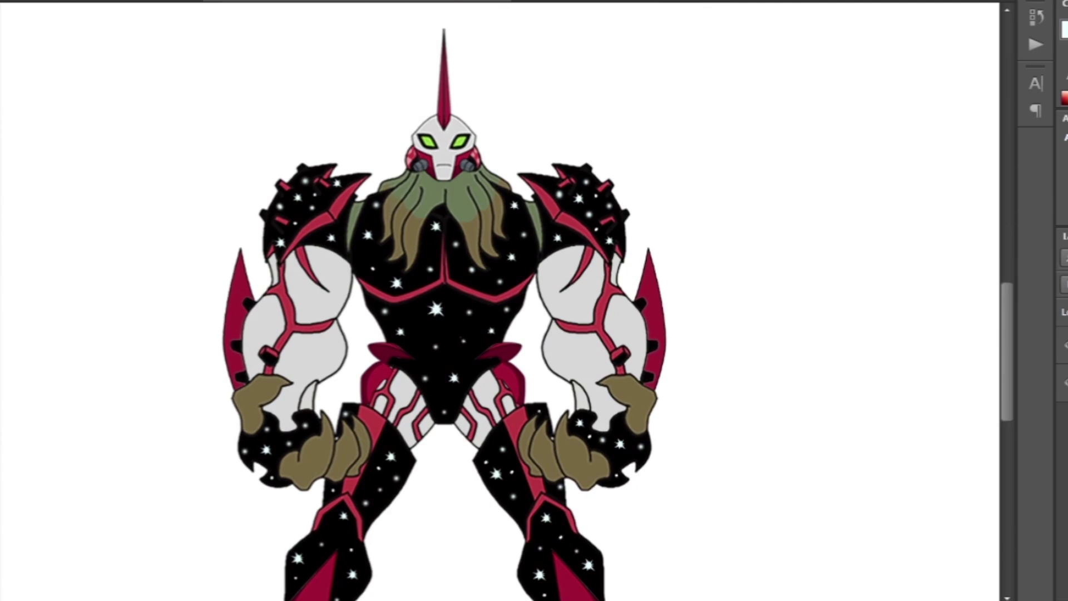
pyautogui.hotkey('ctrl', '-')
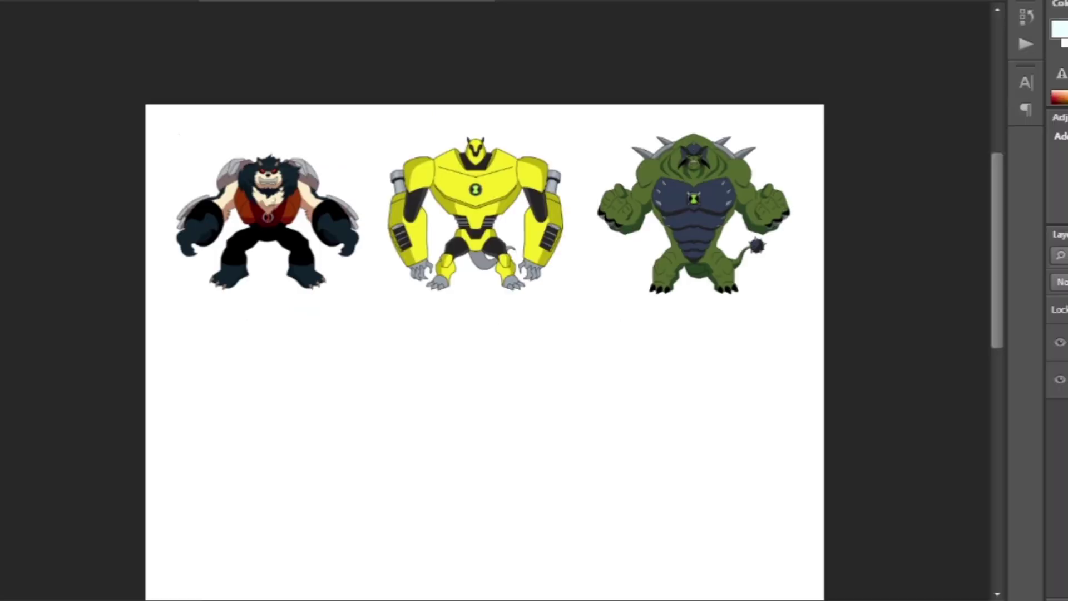
# - Place a copy of the yellow armoured alien below the new reference row and enlarge it to about double size
pyautogui.hotkey('ctrl', '-')
pyautogui.moveTo(509, 145); pyautogui.dragTo(498, 378)
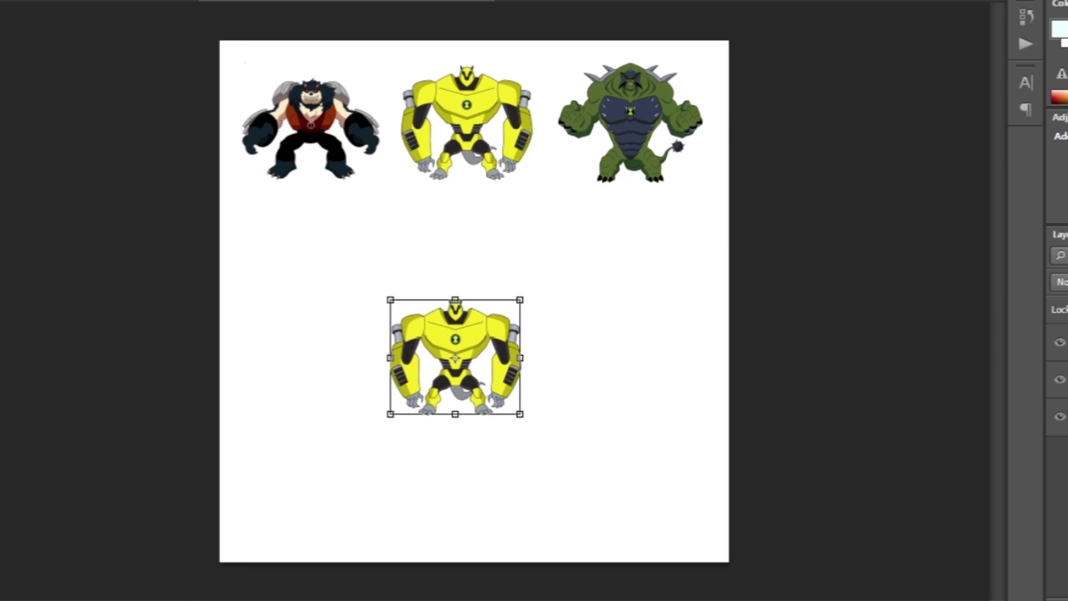
pyautogui.moveTo(520, 414); pyautogui.dragTo(584, 469)
pyautogui.press('Return')
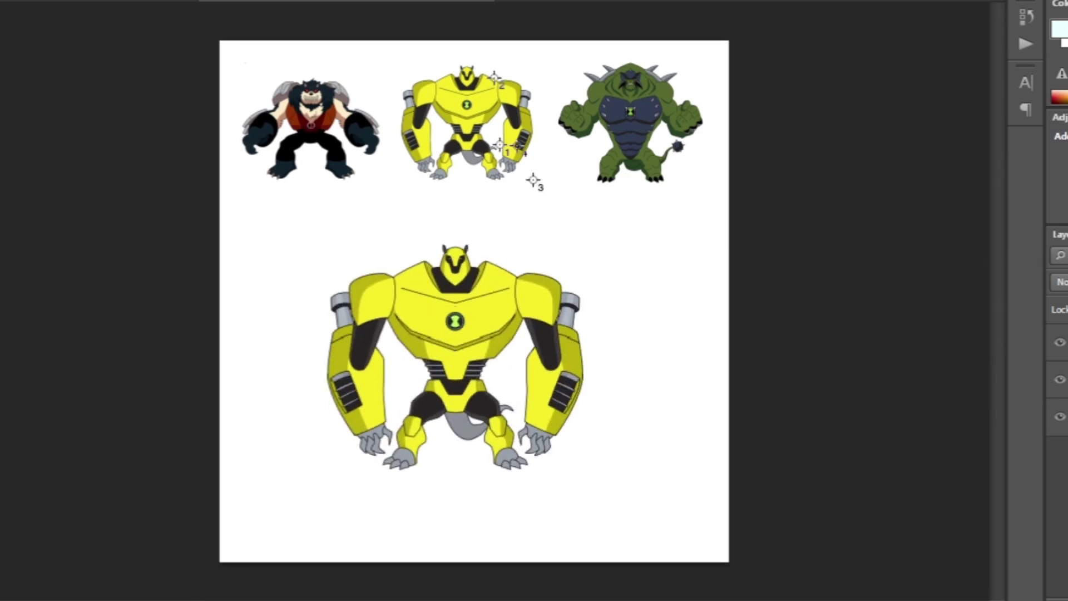
# - Paste the werewolf alien's black leg with its clawed foot, then scale and position it over one of the yellow alien's legs
pyautogui.scroll(10, 478, 284)
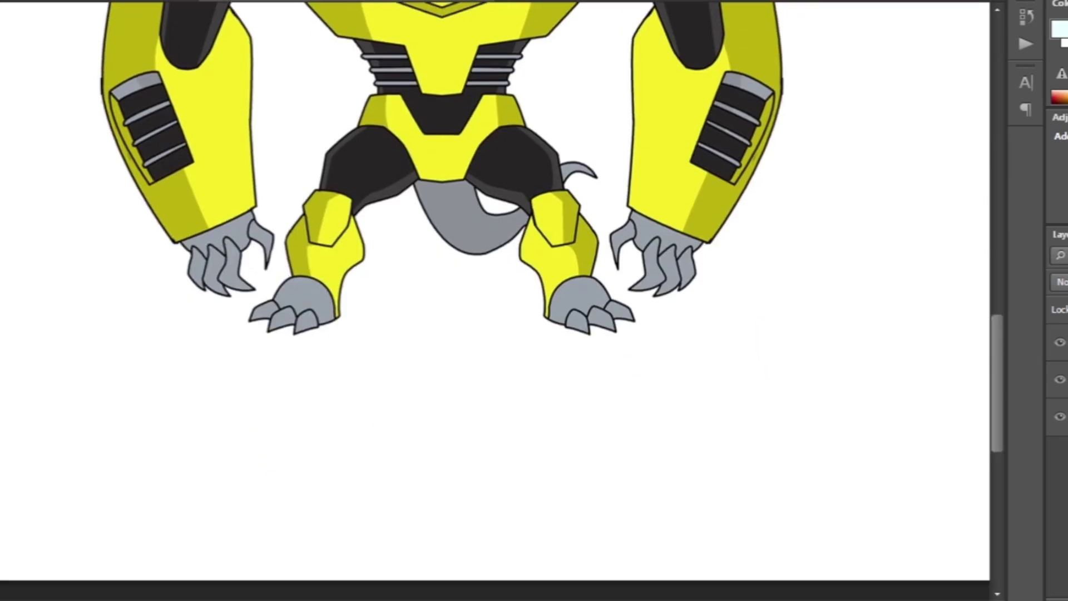
pyautogui.hotkey('ctrl', 'v')
pyautogui.hotkey('ctrl', 't')
pyautogui.moveTo(382, 298); pyautogui.dragTo(417, 350)
pyautogui.moveTo(324, 234); pyautogui.dragTo(316, 256)
pyautogui.press('Return')
pyautogui.hotkey('ctrl', '-')
pyautogui.scroll(3, 501, 301)
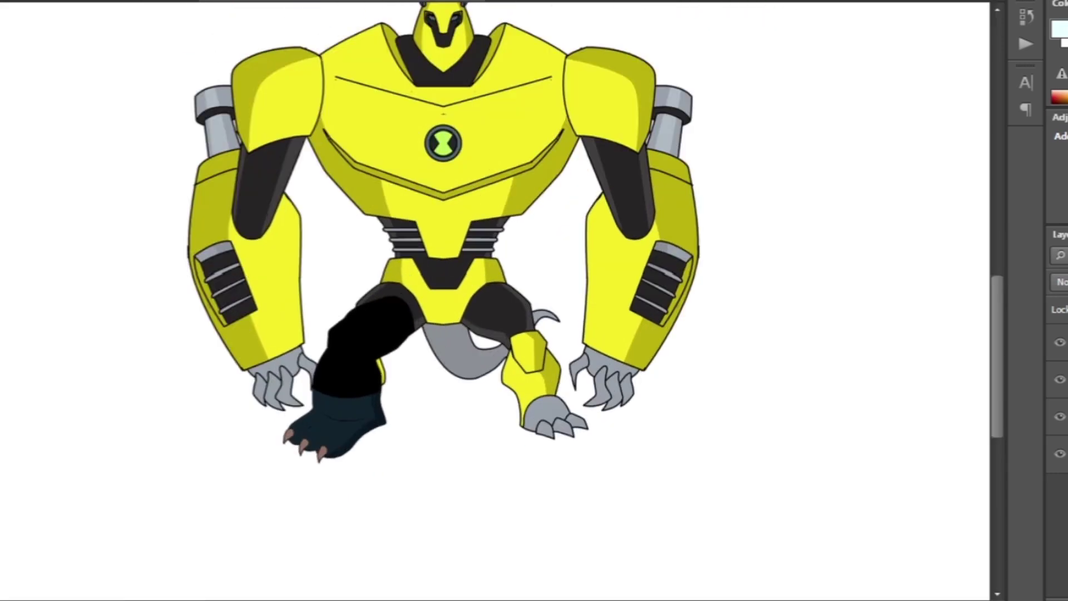
# - Mirror a copy of the black clawed leg onto the other side and remove the leftover yellow leg pieces
pyautogui.moveTo(362, 310); pyautogui.dragTo(614, 310)
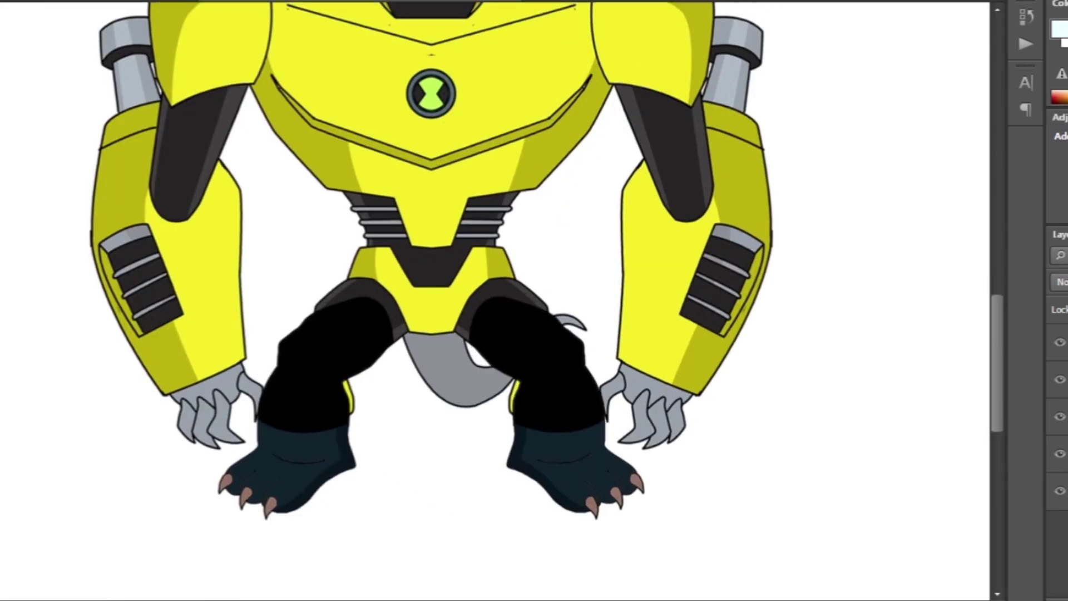
pyautogui.hotkey('ctrl', '-')
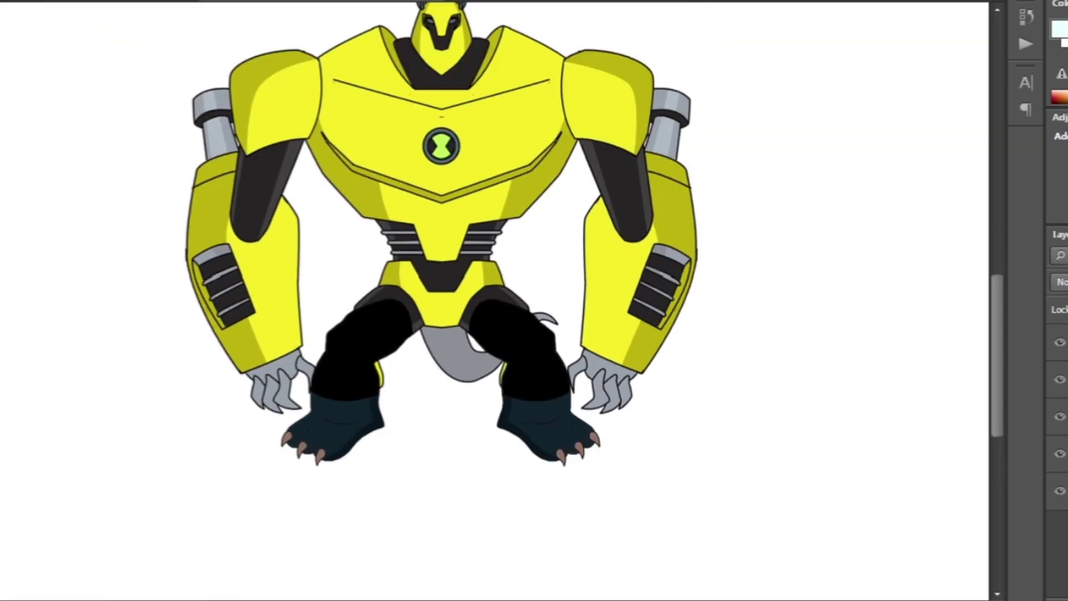
pyautogui.scroll(-2, 495, 300)
pyautogui.hotkey('ctrl', '+')
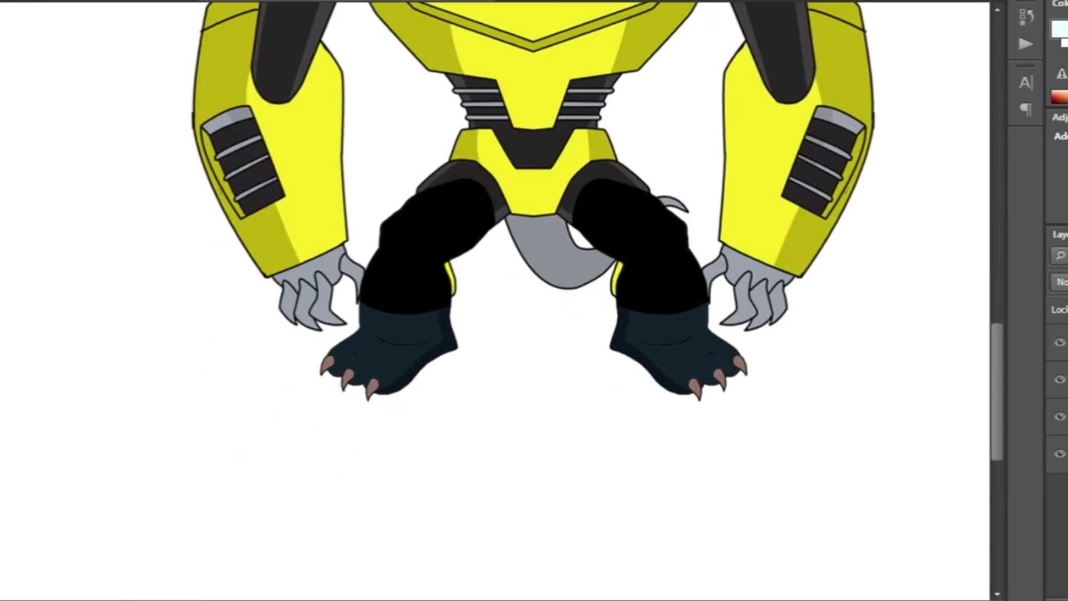
pyautogui.hotkey('ctrl', '-')
pyautogui.scroll(2, 495, 301)
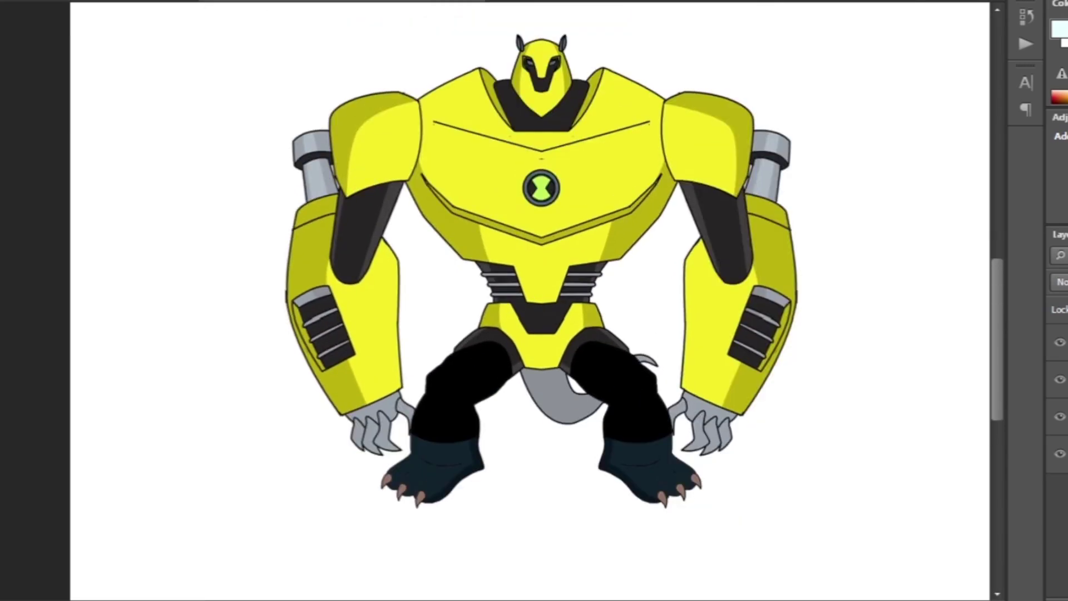
# - Trace one yellow arm along the lower edge of its shoulder plate, make it a selection and delete it
pyautogui.hotkey('ctrl', '+')
pyautogui.hotkey('ctrl', '+')
pyautogui.hotkey('ctrl', '+')
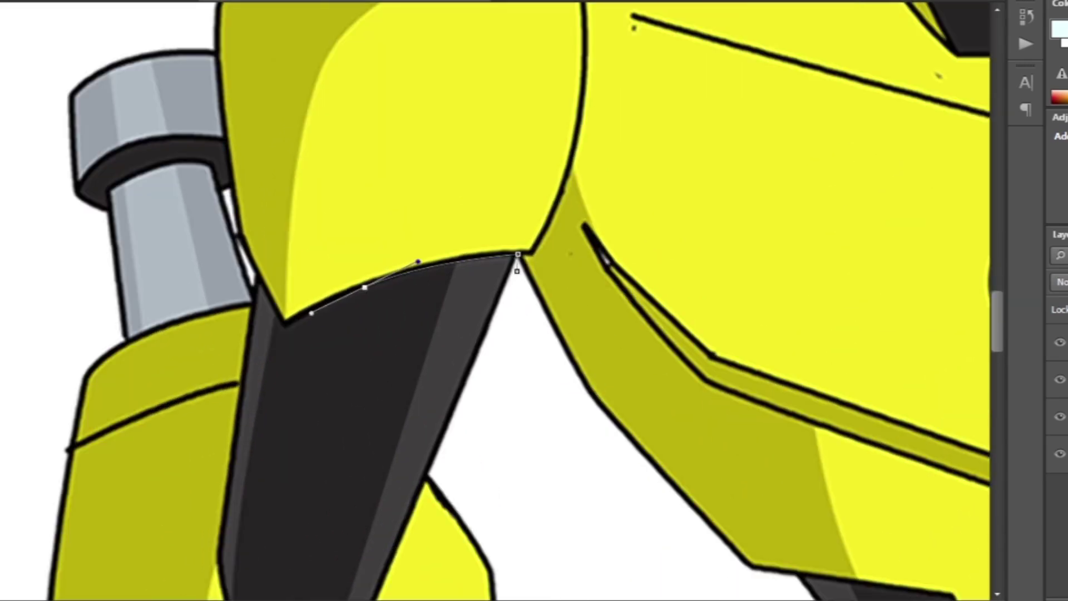
pyautogui.hotkey('ctrl', '-')
pyautogui.scroll(-2, 495, 300)
pyautogui.rightClick(636, 171)
pyautogui.click(715, 262)
# - Trace the remaining yellow arm below its shoulder plate, select it with a zero-pixel feather and delete it
pyautogui.hotkey('ctrl', '+')
pyautogui.hotkey('ctrl', '+')
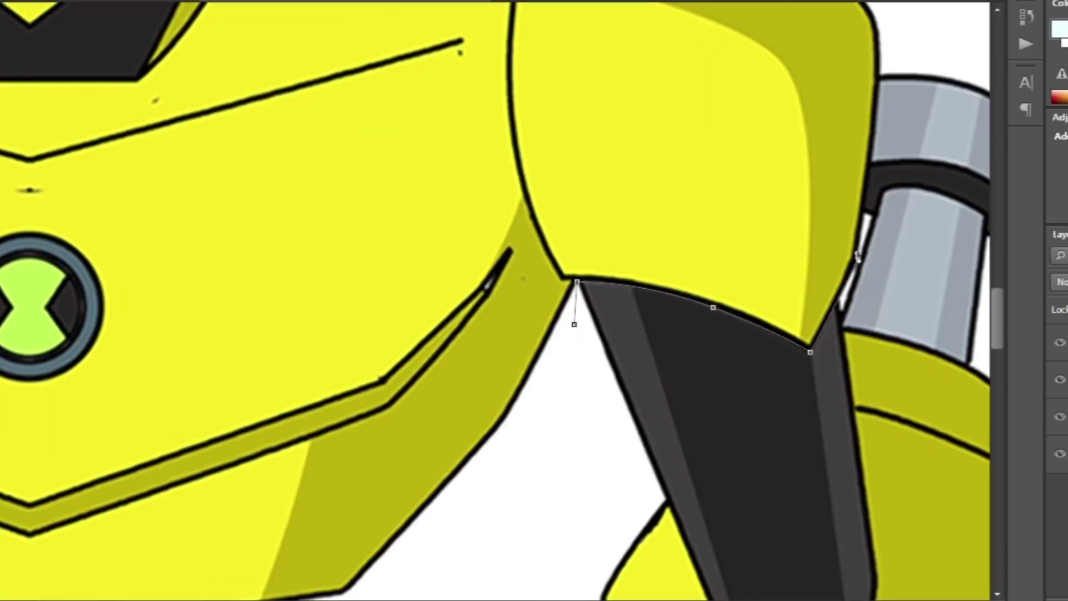
pyautogui.hotkey('ctrl', '-')
pyautogui.click(811, 309)
pyautogui.click(608, 553)
pyautogui.rightClick(536, 572)
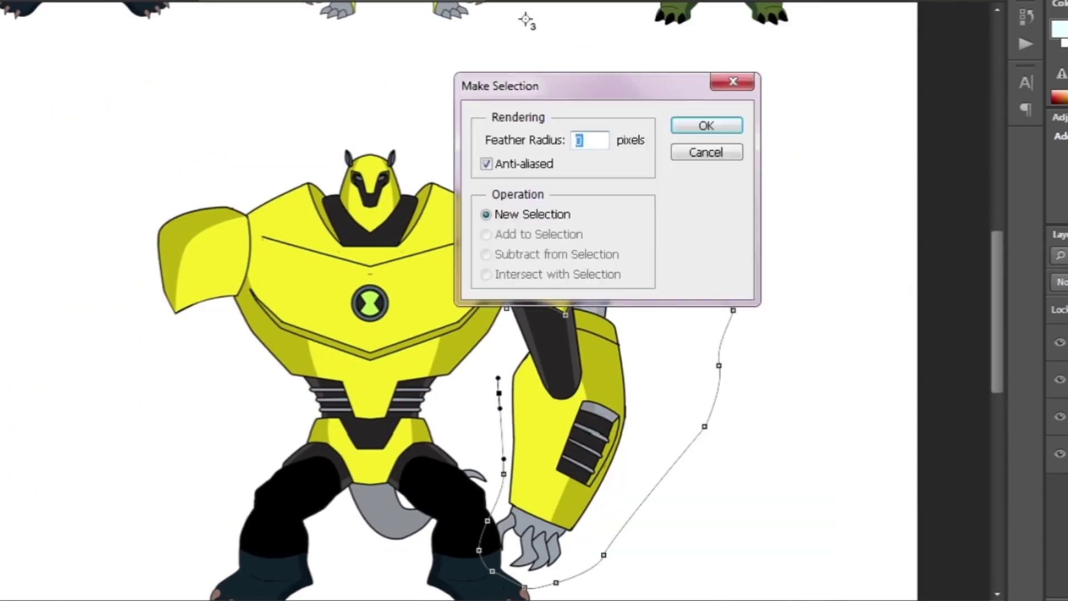
pyautogui.press('Return')
# - Trace the werewolf alien's arm along its shoulder armour and vest, and copy it into the fusion
pyautogui.hotkey('ctrl', '-')
pyautogui.hotkey('ctrl', '-')
pyautogui.moveTo(624, 282); pyautogui.dragTo(758, 227)
pyautogui.scroll(5, 453, 167)
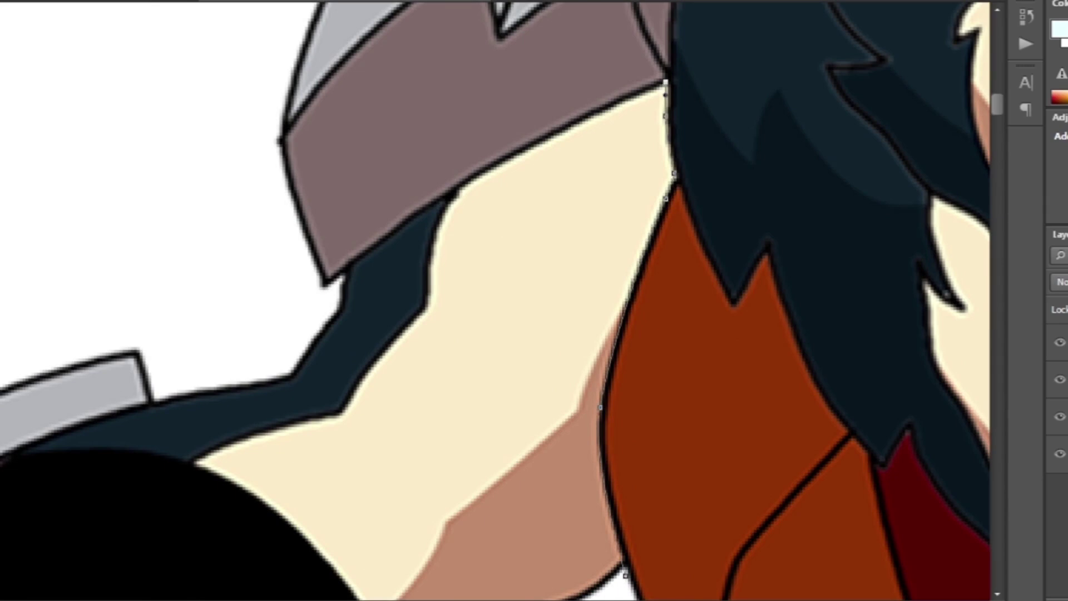
pyautogui.hotkey('ctrl', '-')
pyautogui.press('Return')
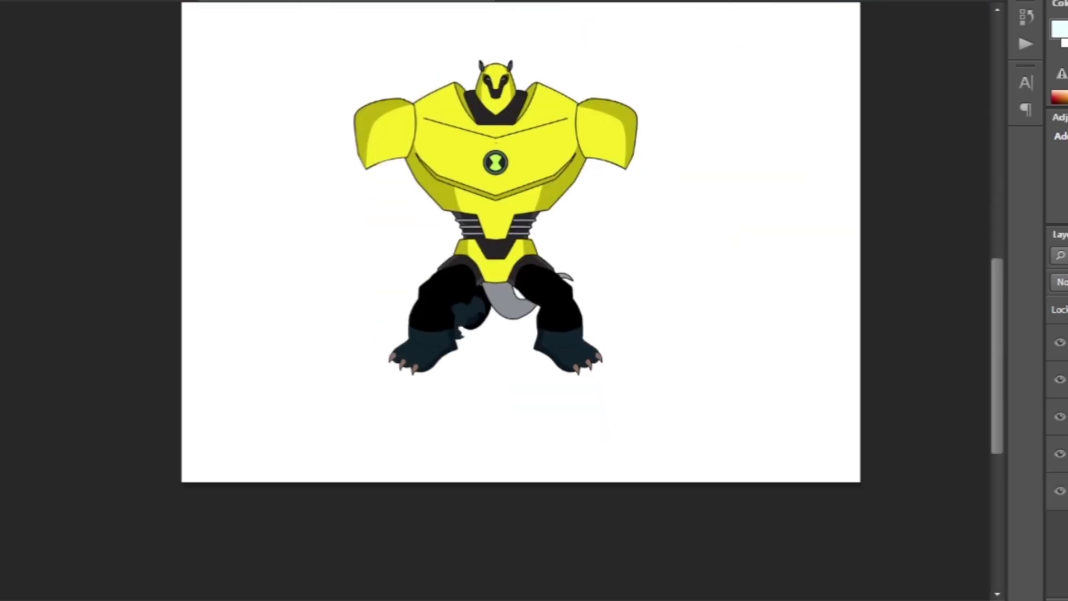
# - Transform the pasted werewolf arm and fit it beneath the yellow shoulder plate
pyautogui.hotkey('ctrl', 'v')
pyautogui.hotkey('ctrl', 't')
pyautogui.moveTo(369, 232)
pyautogui.mouseDown()
pyautogui.moveTo(410, 262)
pyautogui.moveTo(434, 250)
pyautogui.moveTo(365, 212)
pyautogui.moveTo(373, 232)
pyautogui.mouseUp()
pyautogui.press('Return')
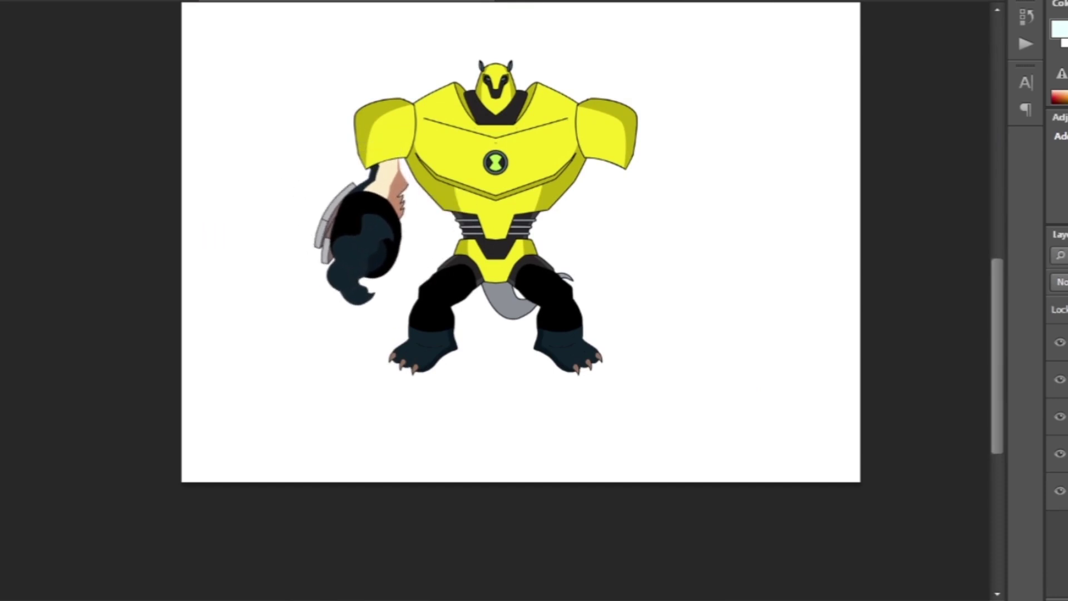
# - Extend the upper arm to meet the yellow torso with brown shading and a black Pencil-stroked outline
pyautogui.hotkey('ctrl', '+')
pyautogui.hotkey('ctrl', '+')
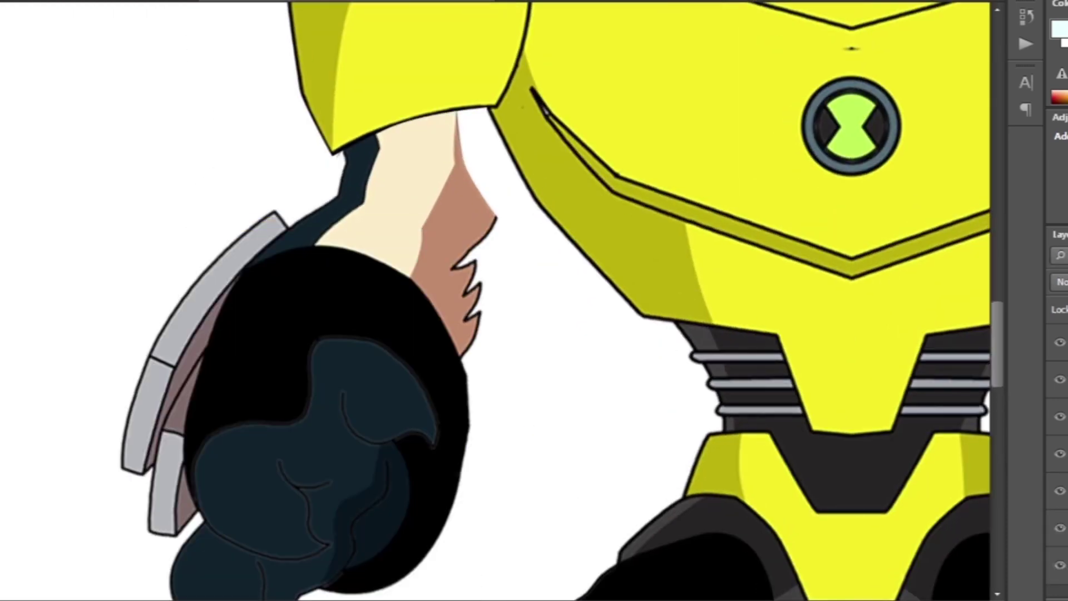
pyautogui.hotkey('ctrl', '+')
pyautogui.moveTo(417, 132); pyautogui.dragTo(412, 156)
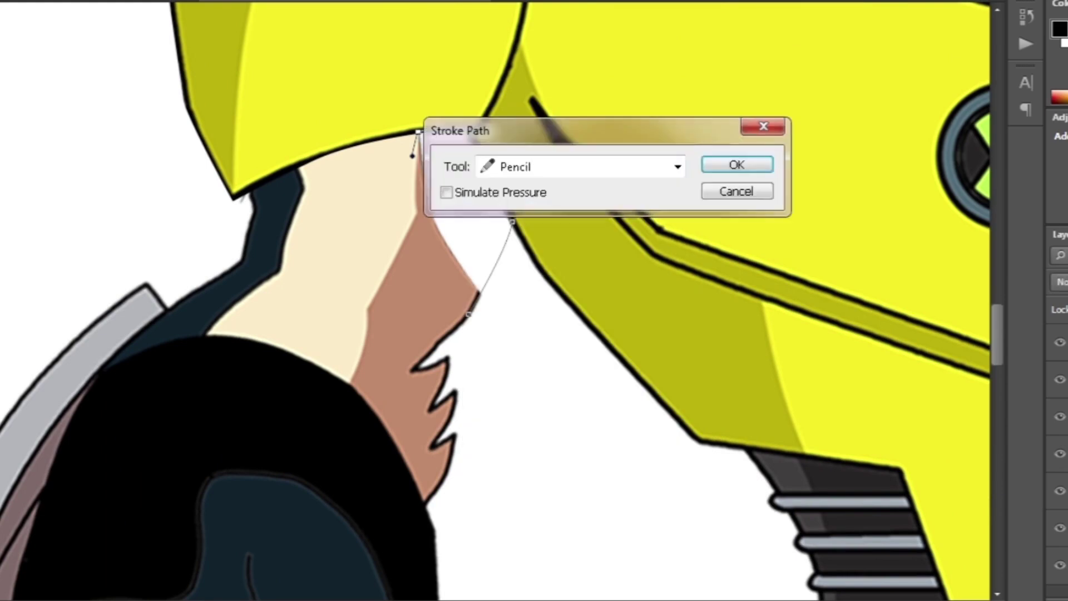
pyautogui.press('Return')
pyautogui.hotkey('ctrl', 'd')
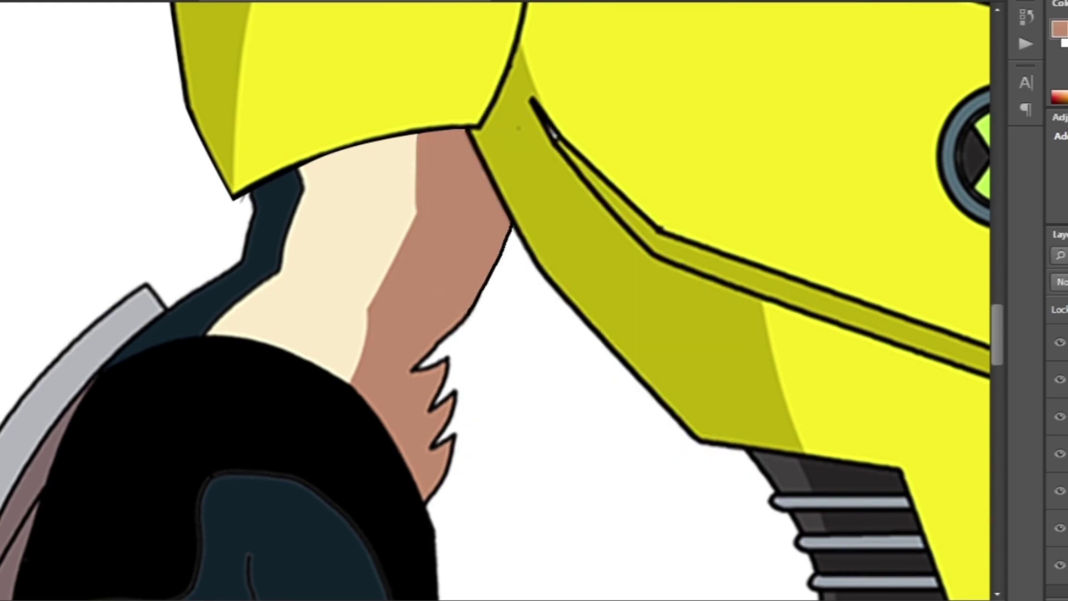
# - Mirror a copy of the finished werewolf arm under the opposite yellow shoulder plate
pyautogui.hotkey('ctrl', '-')
pyautogui.hotkey('ctrl', '-')
pyautogui.hotkey('ctrl', '-')
pyautogui.hotkey('ctrl', '-')
pyautogui.moveTo(823, 312); pyautogui.dragTo(818, 311)
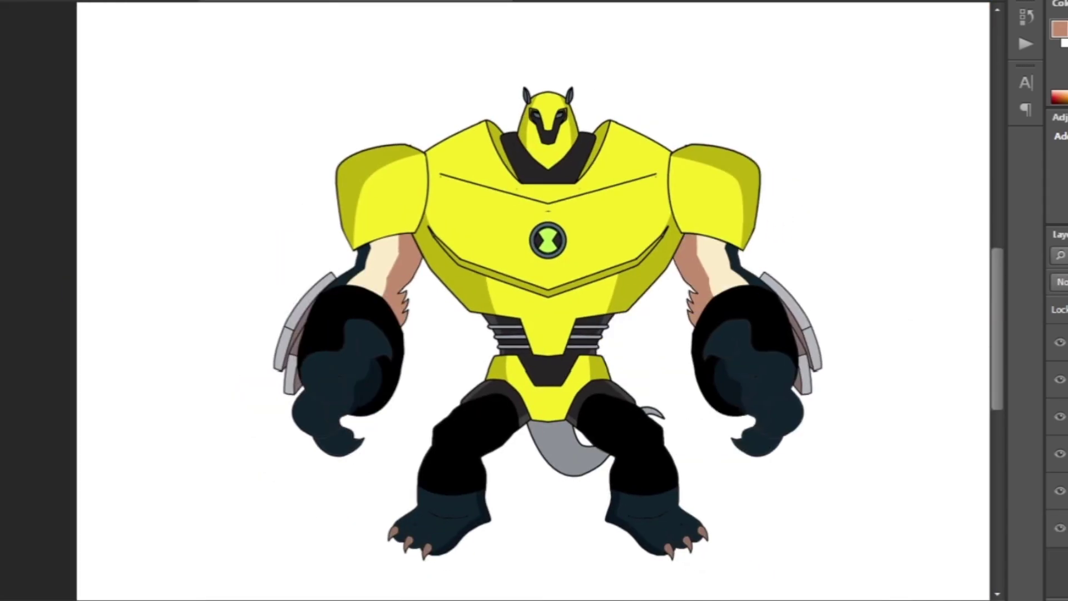
# - Trace the green alien's head with its blue helmet and curved horns, select it and copy it into the fusion
pyautogui.hotkey('ctrl', '-')
pyautogui.scroll(1, 470, 300)
pyautogui.scroll(4, 679, 72)
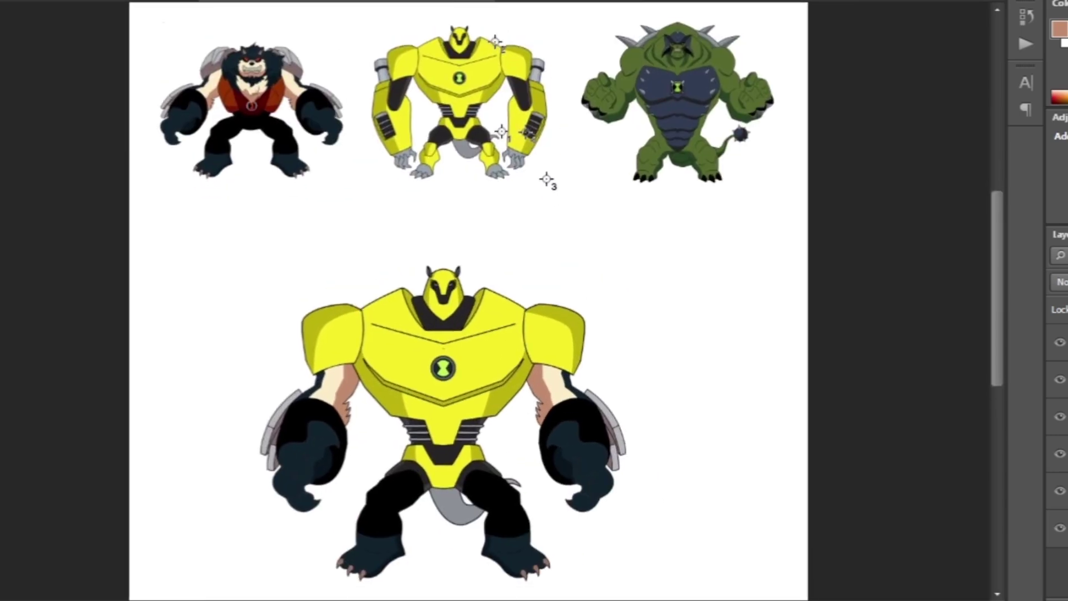
pyautogui.scroll(-3, 640, 183)
pyautogui.scroll(4, 667, 166)
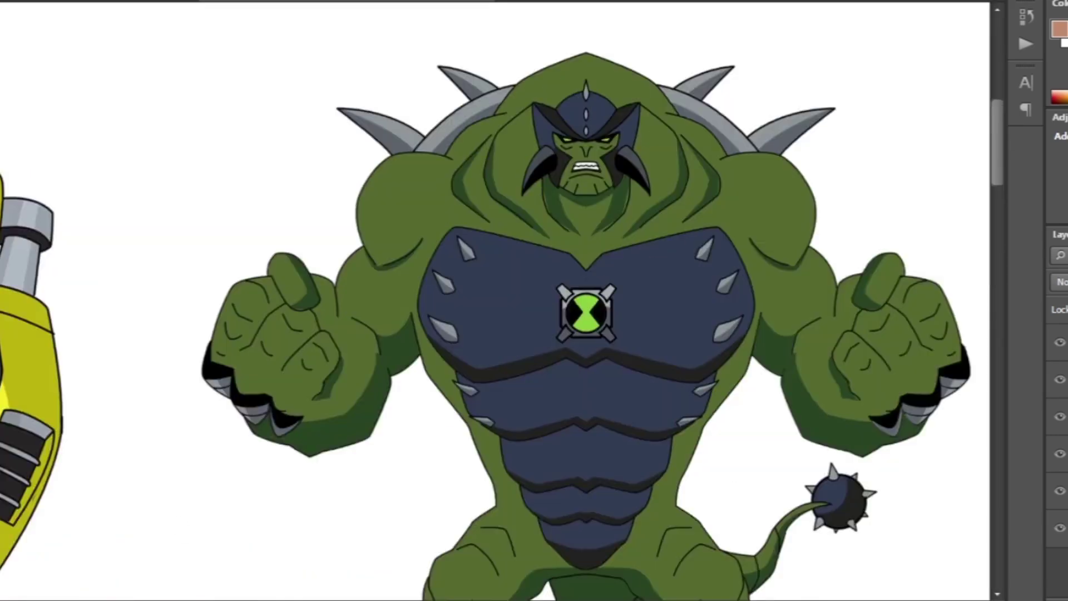
pyautogui.scroll(-5, 562, 312)
pyautogui.scroll(4, 601, 139)
pyautogui.scroll(4, 585, 373)
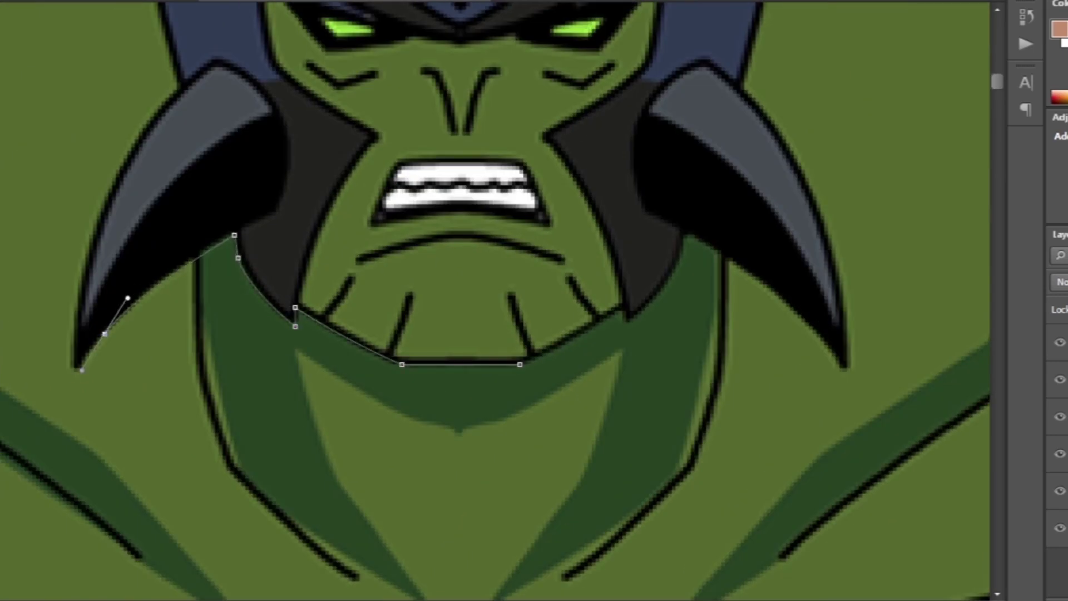
pyautogui.scroll(5, 495, 301)
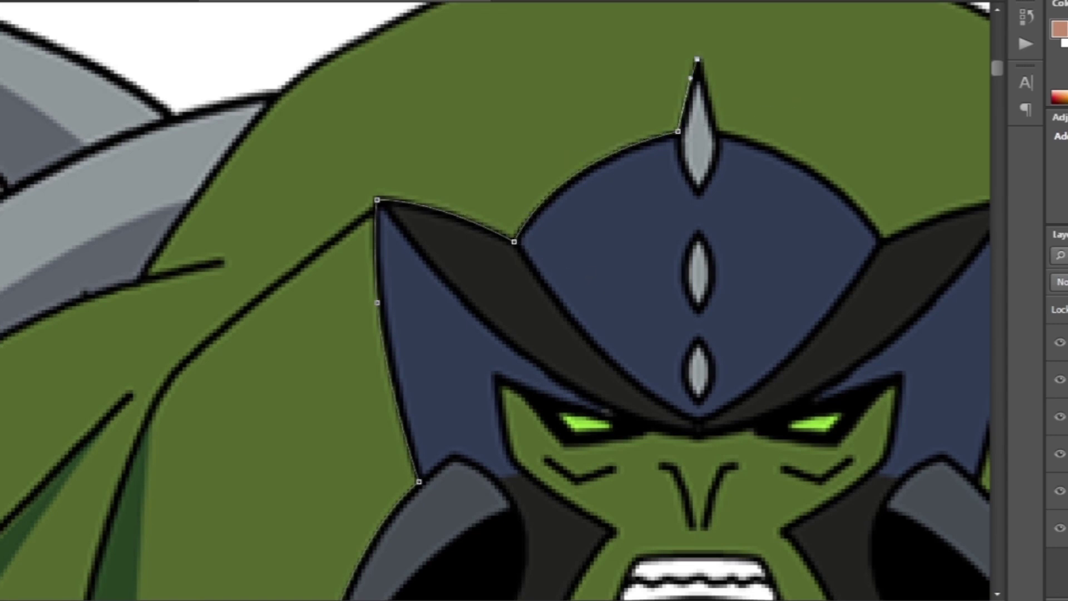
pyautogui.hscroll(5, 496, 300)
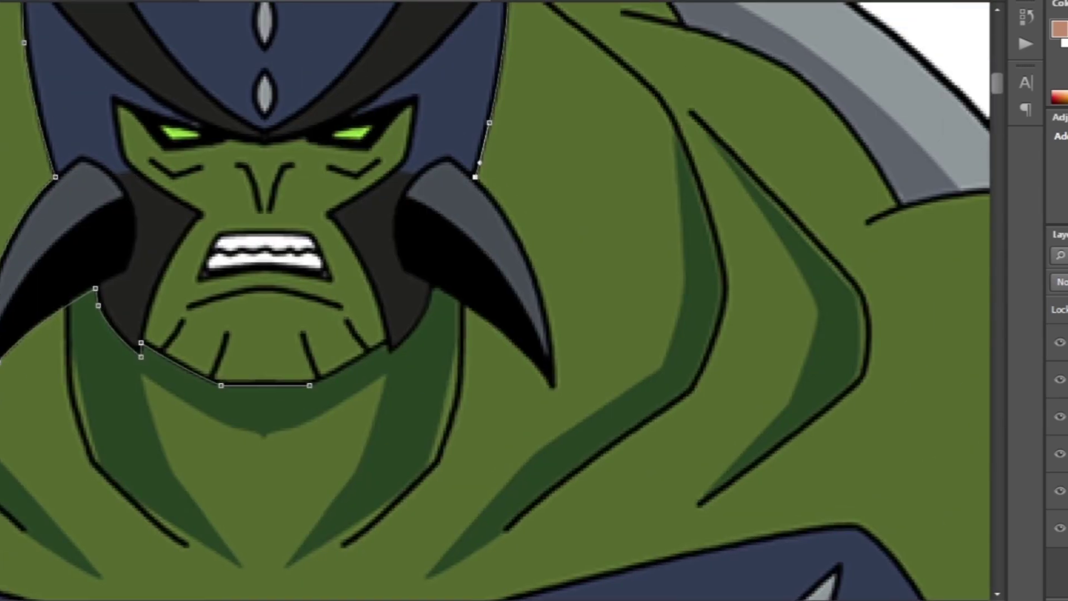
pyautogui.rightClick(387, 345)
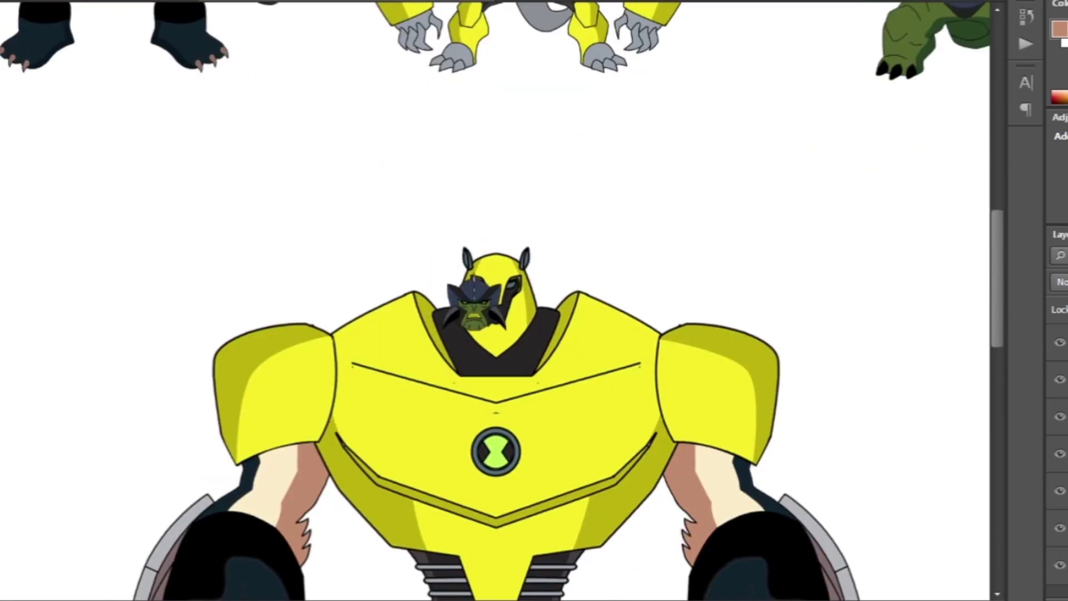
# - Enlarge the pasted green head and set it beside the yellow head
pyautogui.hotkey('ctrl', 't')
pyautogui.moveTo(510, 331); pyautogui.dragTo(556, 306)
pyautogui.moveTo(545, 262); pyautogui.dragTo(672, 195)
pyautogui.press('Return')
pyautogui.hotkey('ctrl', '+')
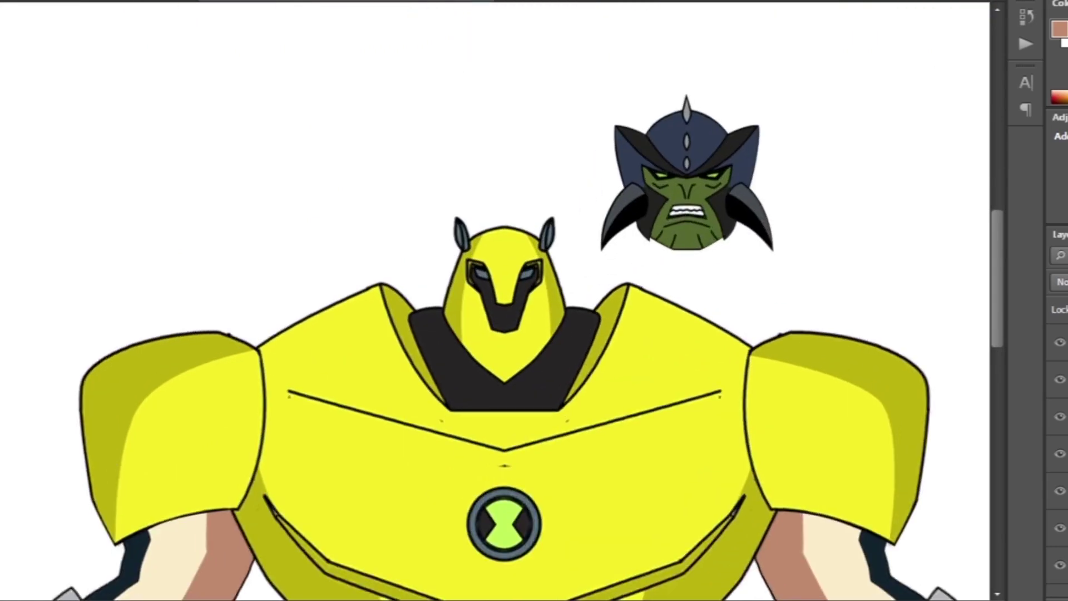
# - Move the green head onto the fusion's neck and clear the old yellow head and ears behind it
pyautogui.hotkey('ctrl', '+')
pyautogui.press('d')
pyautogui.press('x')
pyautogui.moveTo(851, 81); pyautogui.dragTo(596, 238)
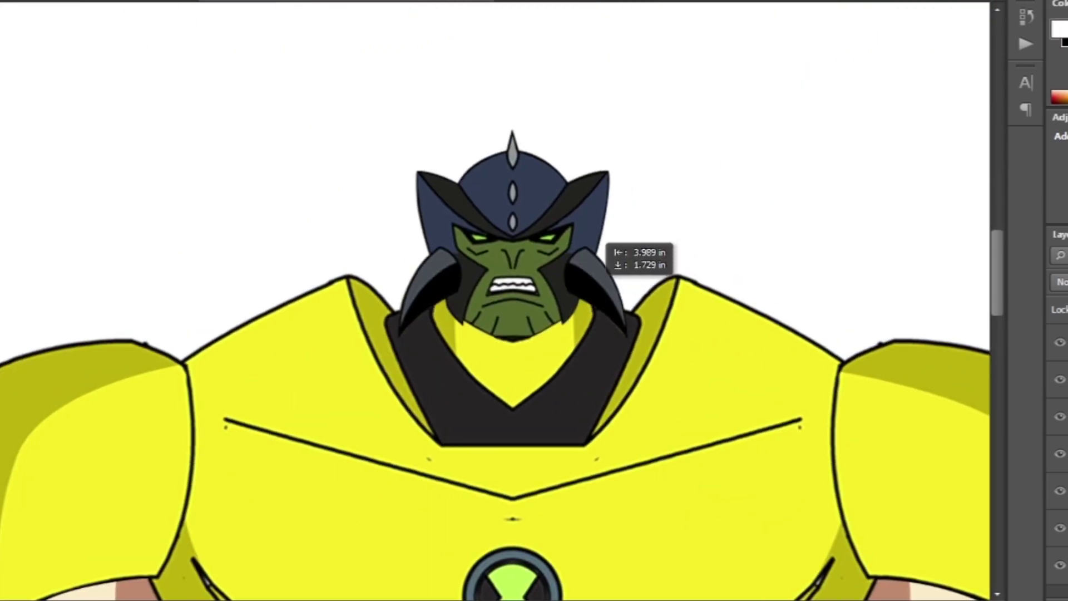
pyautogui.hotkey('ctrl', '-')
pyautogui.hotkey('ctrl', '-')
pyautogui.hotkey('ctrl', '+')
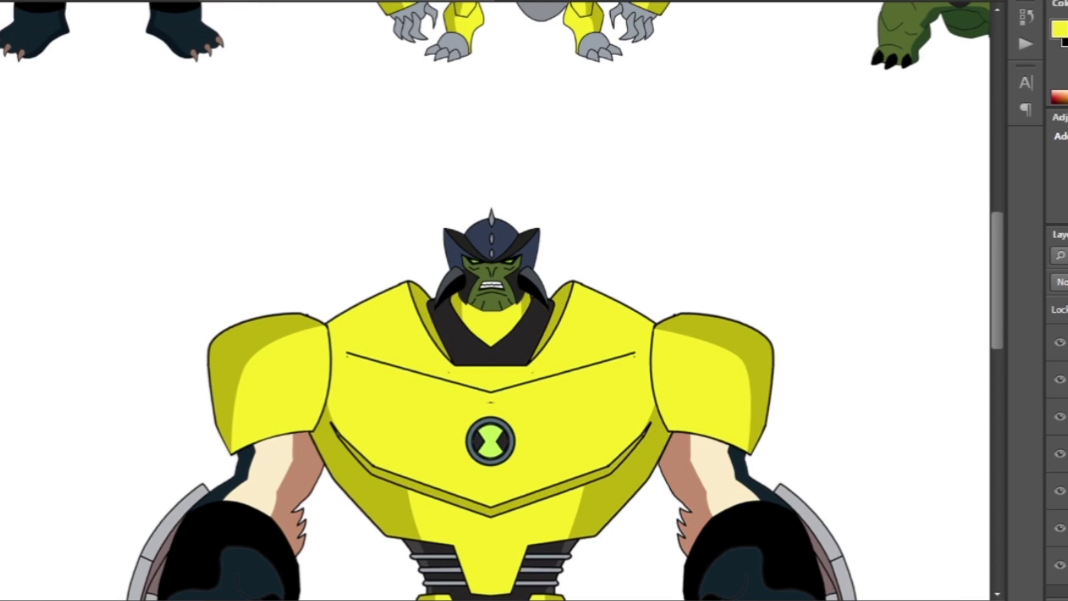
# - Trace the green alien's humped back with its grey shoulder spikes and turn the path into a selection
pyautogui.scroll(-3, 495, 312)
pyautogui.hotkey('ctrl', '-')
pyautogui.hotkey('ctrl', '+')
pyautogui.scroll(5, 479, 311)
pyautogui.hotkey('ctrl', '+')
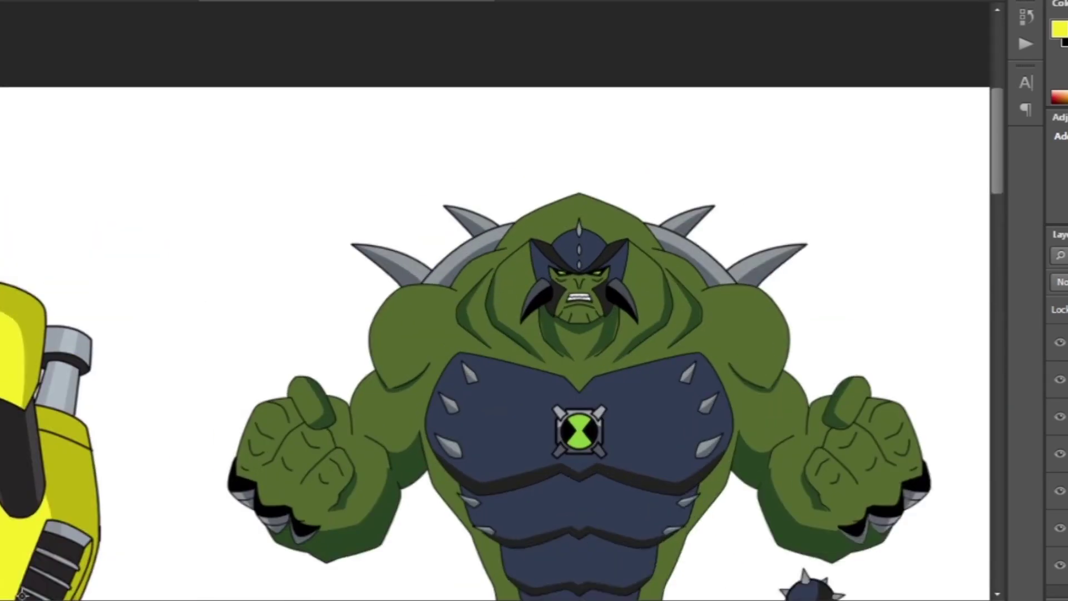
pyautogui.click(290, 281)
pyautogui.hotkey('ctrl', 'Return')
pyautogui.hotkey('ctrl', '-')
# - Scale and position the copied spiked green back behind the fusion's head and yellow shoulders
pyautogui.moveTo(597, 43); pyautogui.dragTo(621, 56)
pyautogui.hotkey('ctrl', 't')
pyautogui.moveTo(513, 138); pyautogui.dragTo(607, 155)
pyautogui.press('Return')
pyautogui.hotkey('ctrl', '-')
pyautogui.hotkey('ctrl', '+')
pyautogui.hotkey('ctrl', 't')
pyautogui.press('Return')
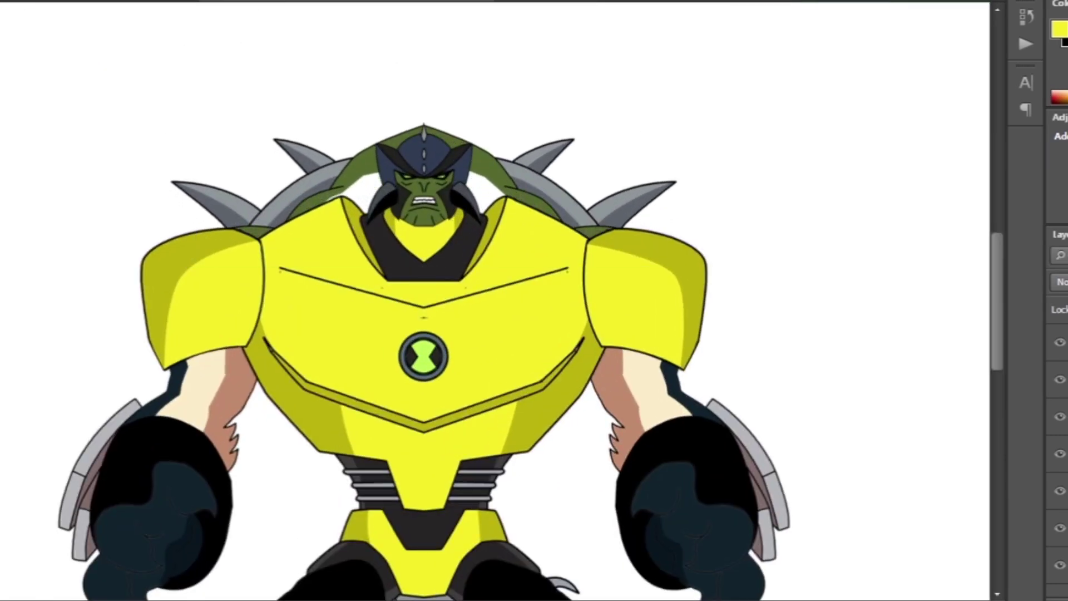
# - Fill the white gaps between the head and the spiked back with the back's green
pyautogui.click(353, 162)
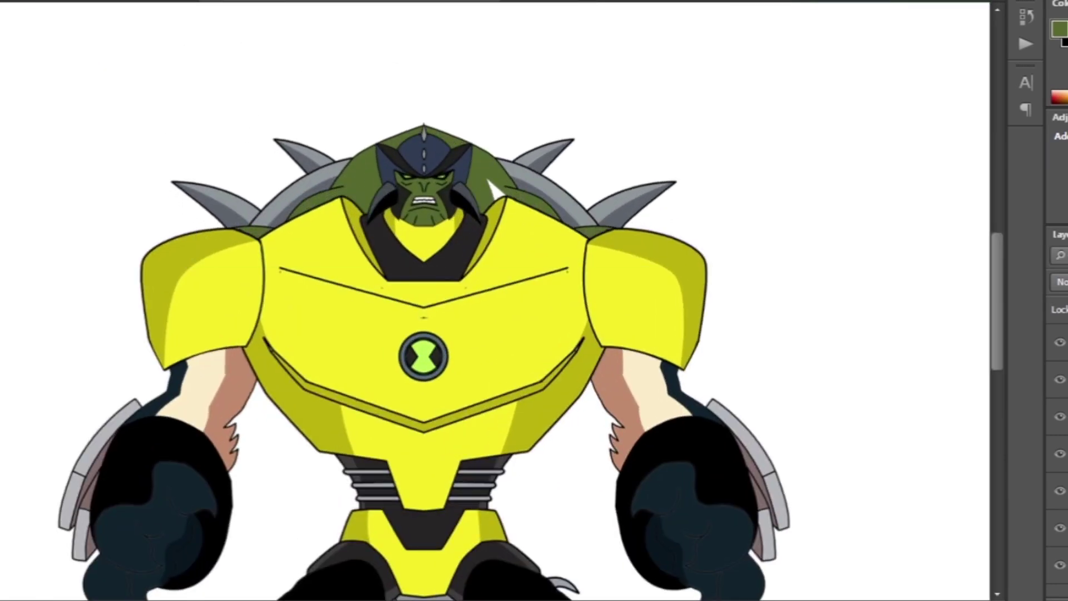
pyautogui.hotkey('ctrl', '-')
pyautogui.hotkey('ctrl', '+')
pyautogui.hotkey('ctrl', '-')
pyautogui.hotkey('ctrl', '+')
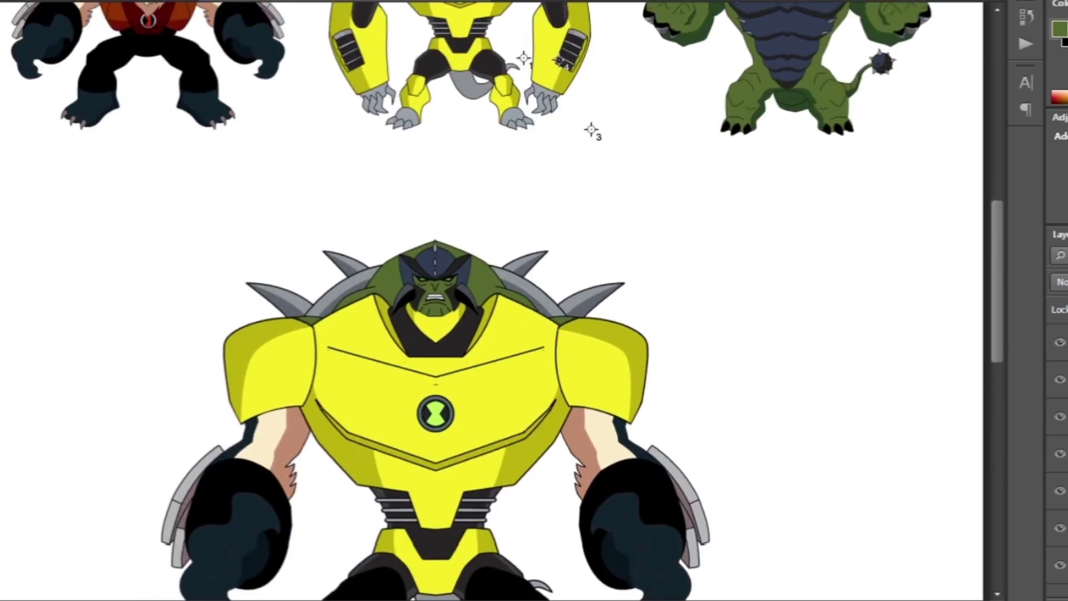
# - Trace the werewolf alien's grey and mauve shoulder armour, select it and copy it
pyautogui.hotkey('ctrl', '-')
pyautogui.hotkey('ctrl', '+')
pyautogui.hotkey('ctrl', '+')
pyautogui.hotkey('ctrl', '+')
pyautogui.hotkey('ctrl', '+')
pyautogui.hotkey('ctrl', '+')
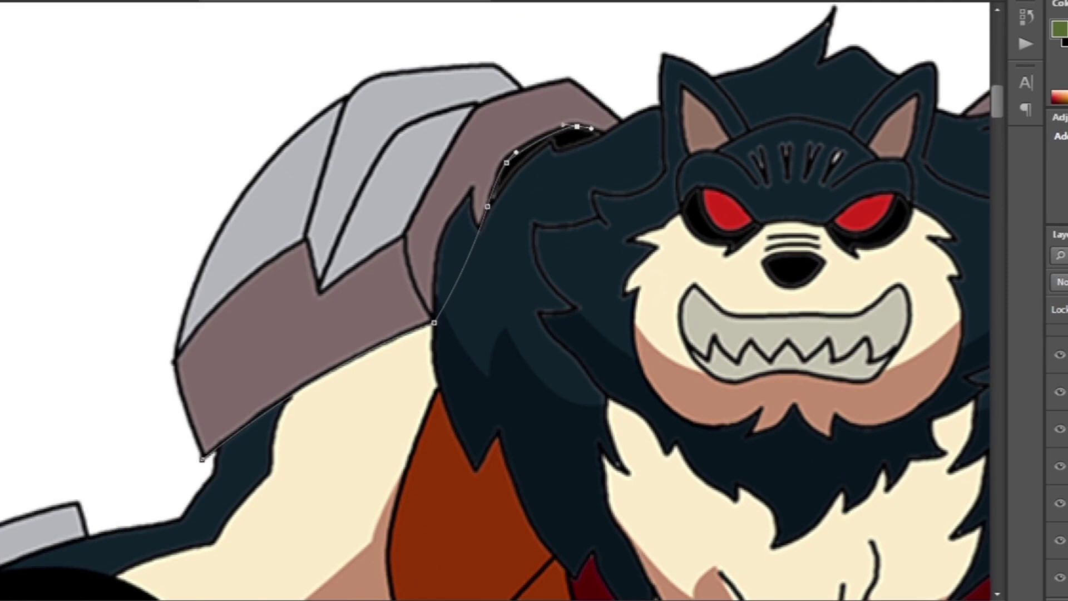
pyautogui.hotkey('ctrl', 'Return')
pyautogui.hotkey('ctrl', 'c')
# - Try to fit the copied werewolf shoulder armour onto the fusion's shoulder
pyautogui.hotkey('ctrl', '-')
pyautogui.hotkey('ctrl', '-')
pyautogui.hotkey('ctrl', '-')
pyautogui.hotkey('ctrl', 'v')
pyautogui.hotkey('ctrl', '+')
pyautogui.hotkey('ctrl', '+')
pyautogui.hotkey('ctrl', 't')
pyautogui.moveTo(429, 262); pyautogui.dragTo(348, 228)
pyautogui.press('Return')
pyautogui.hotkey('ctrl', '-')
pyautogui.hotkey('ctrl', '+')
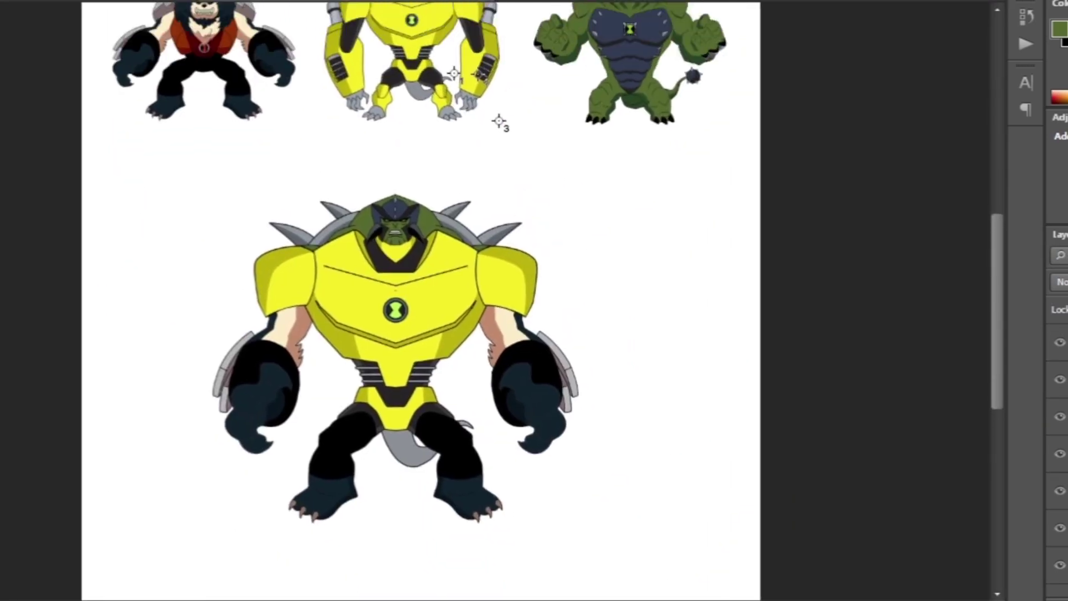
# - Trace the green alien's spiked tail ball with its tail tip, select it and copy it
pyautogui.scroll(6, 538, 140)
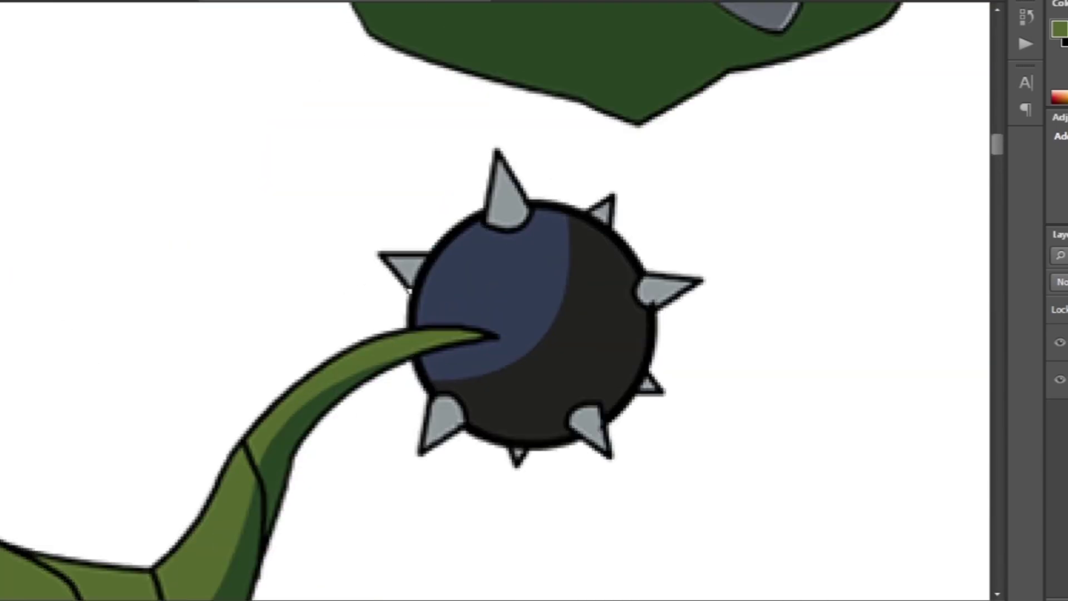
pyautogui.rightClick(444, 173)
pyautogui.click(490, 205)
pyautogui.hotkey('ctrl', '-')
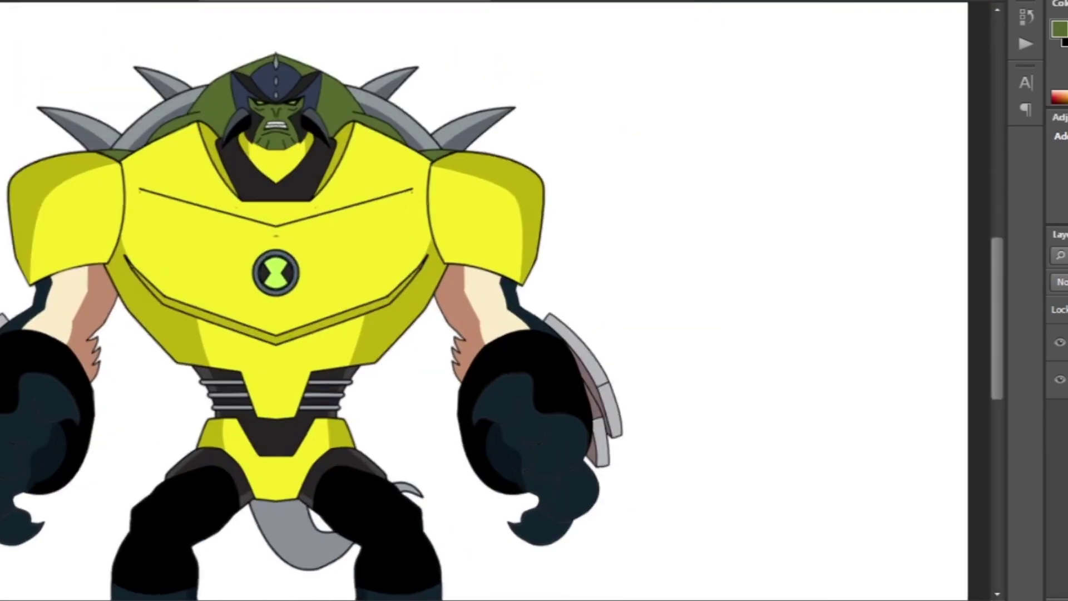
pyautogui.hotkey('ctrl', '+')
# - Paste the spiked ball and transform it to fit the end of the fusion's grey tail
pyautogui.hotkey('ctrl', 'v')
pyautogui.hotkey('ctrl', 't')
pyautogui.moveTo(635, 301); pyautogui.dragTo(626, 308)
pyautogui.press('Return')
# - Recolour the green tail tip on the spiked ball grey to match the tail and redraw its black outline
pyautogui.hotkey('ctrl', '+')
pyautogui.hotkey('ctrl', '+')
pyautogui.click(721, 333)
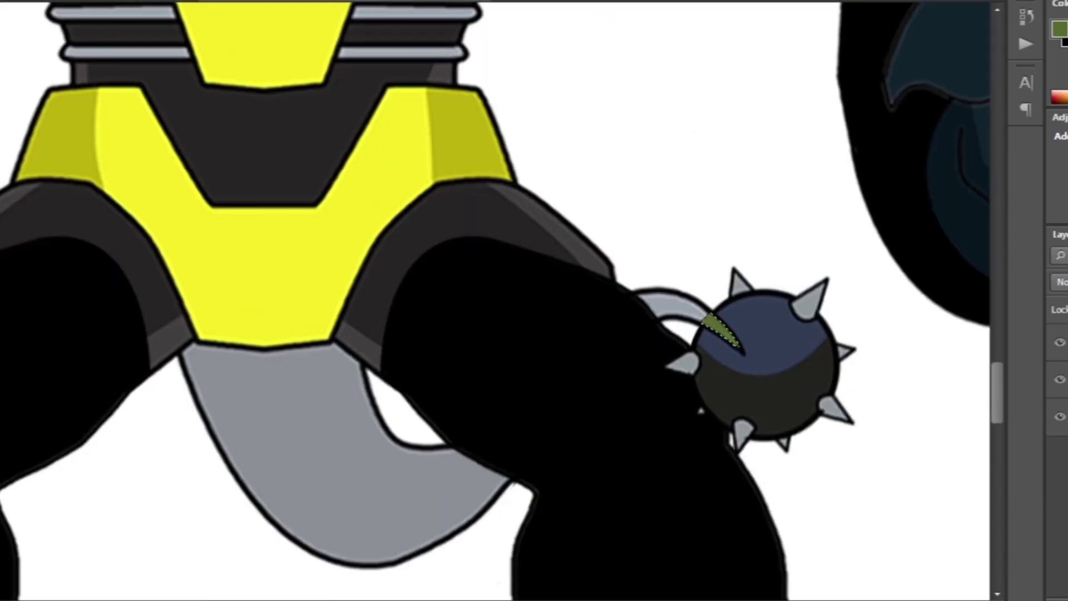
pyautogui.scroll(-3, 476, 298)
pyautogui.scroll(5, 530, 308)
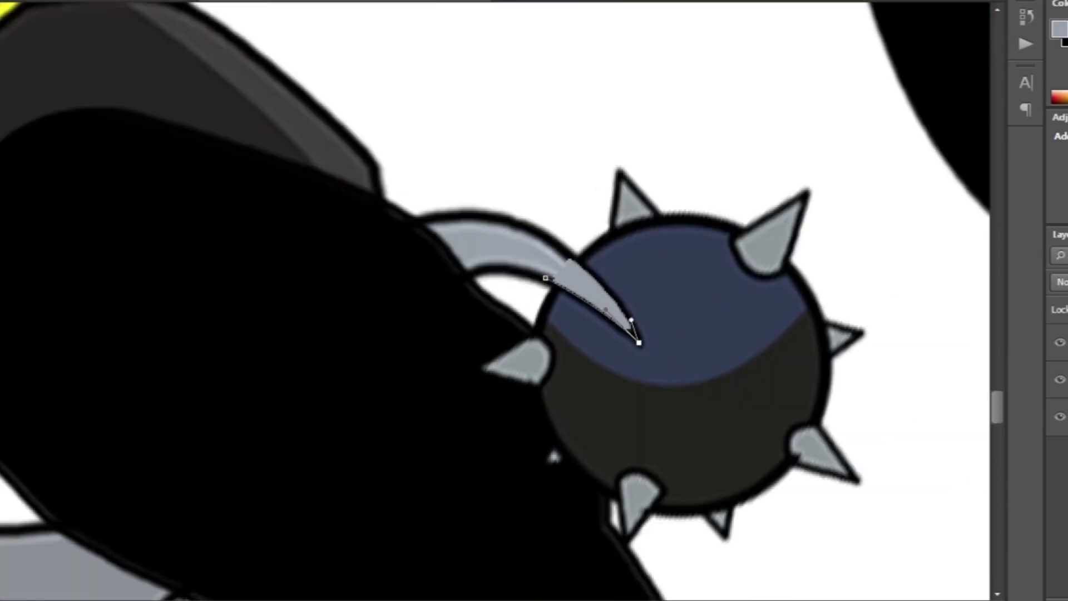
pyautogui.rightClick(554, 456)
pyautogui.press('Return')
pyautogui.scroll(-5, 554, 456)
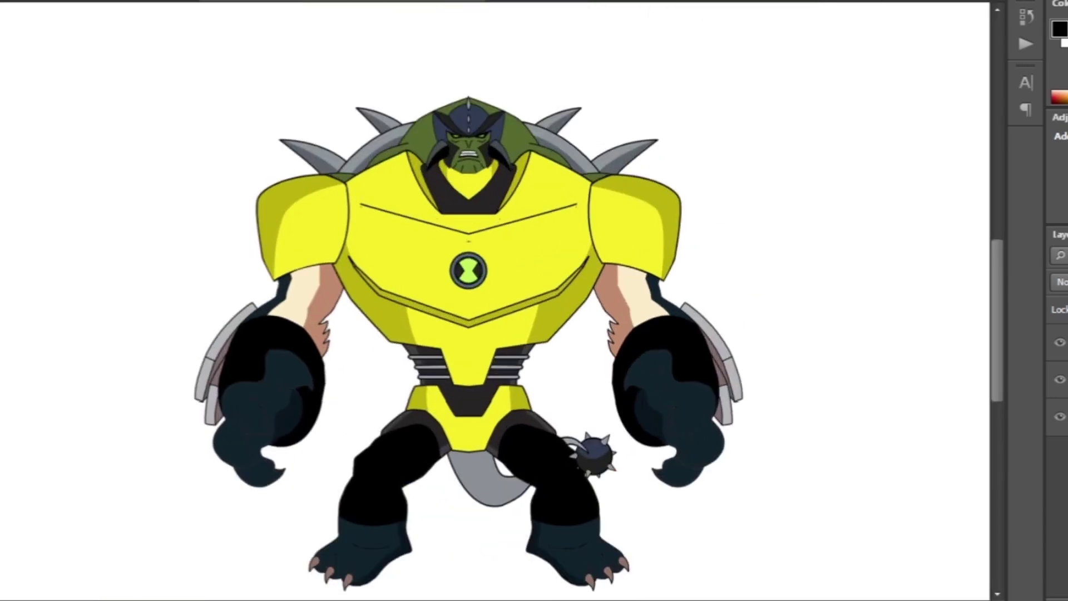
pyautogui.scroll(3, 368, 314)
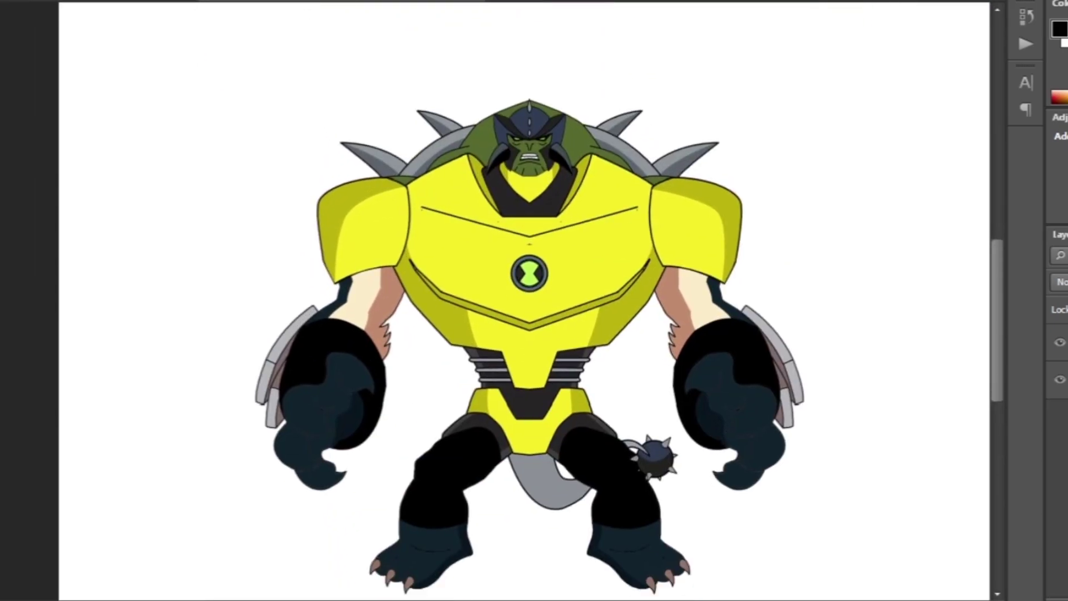
# - Paste a copy of the black-and-teal tailed alien below the four reference characters and enlarge it as the fusion's base
pyautogui.scroll(2, 517, 329)
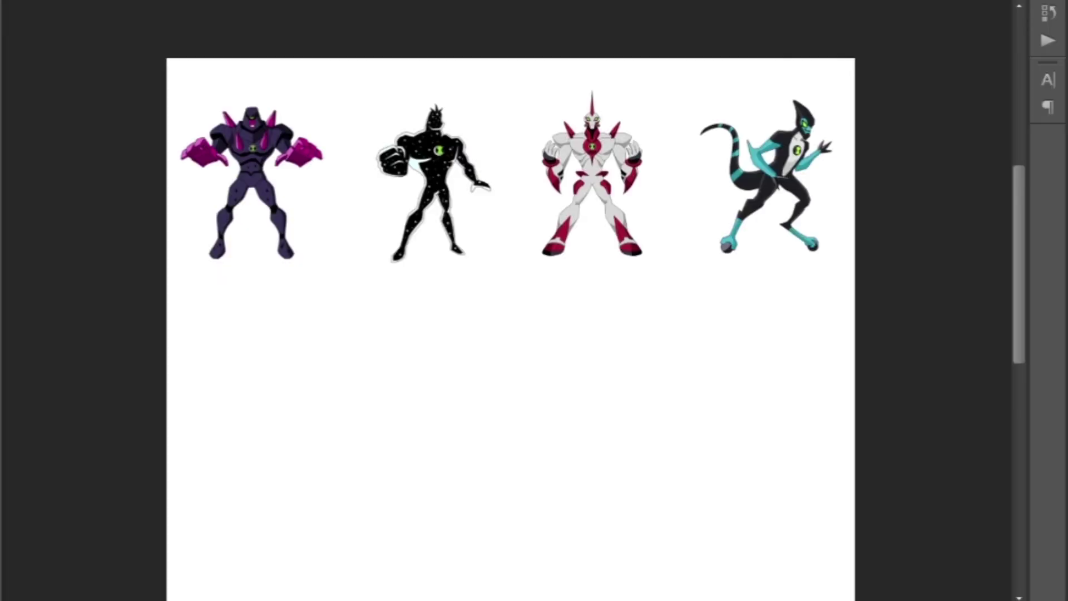
pyautogui.scroll(-2, 489, 301)
pyautogui.hotkey('ctrl', 'v')
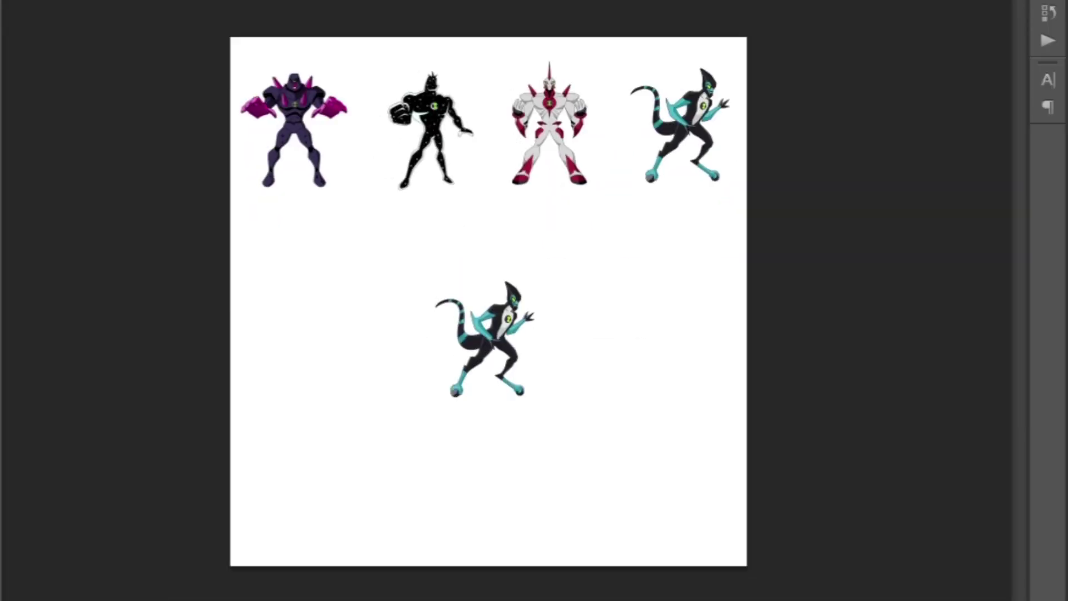
pyautogui.hotkey('ctrl', 't')
pyautogui.press('Return')
# - Trace the white-and-red alien's upper body from the waist up around its arm with the Pen tool
pyautogui.hotkey('ctrl', '+')
pyautogui.hotkey('ctrl', '+')
pyautogui.hotkey('ctrl', '+')
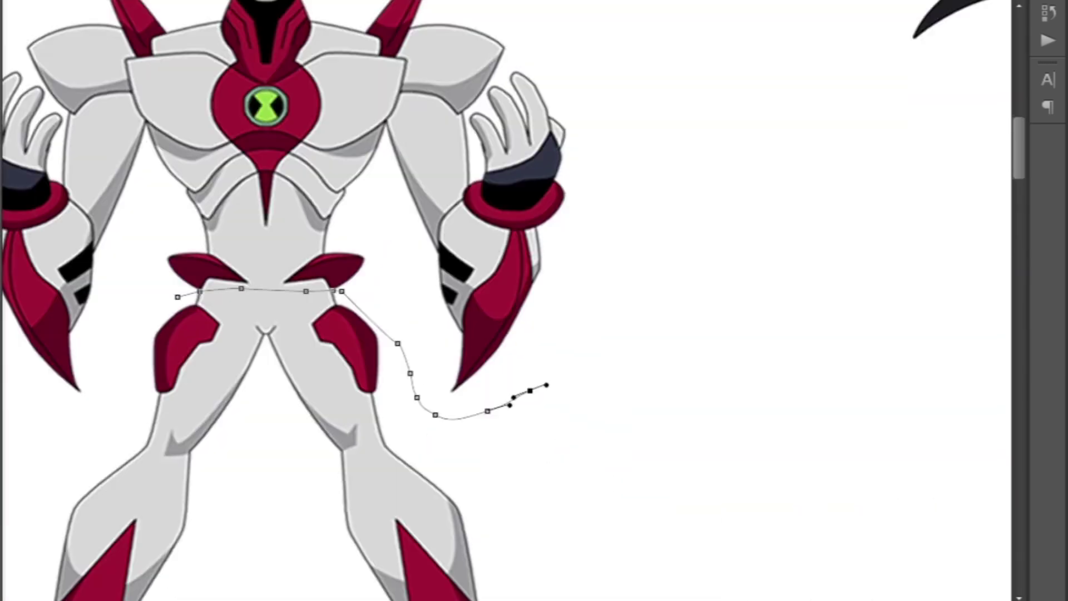
pyautogui.click(516, 343)
pyautogui.click(549, 216)
pyautogui.click(505, 116)
pyautogui.moveTo(401, 23); pyautogui.dragTo(341, 23)
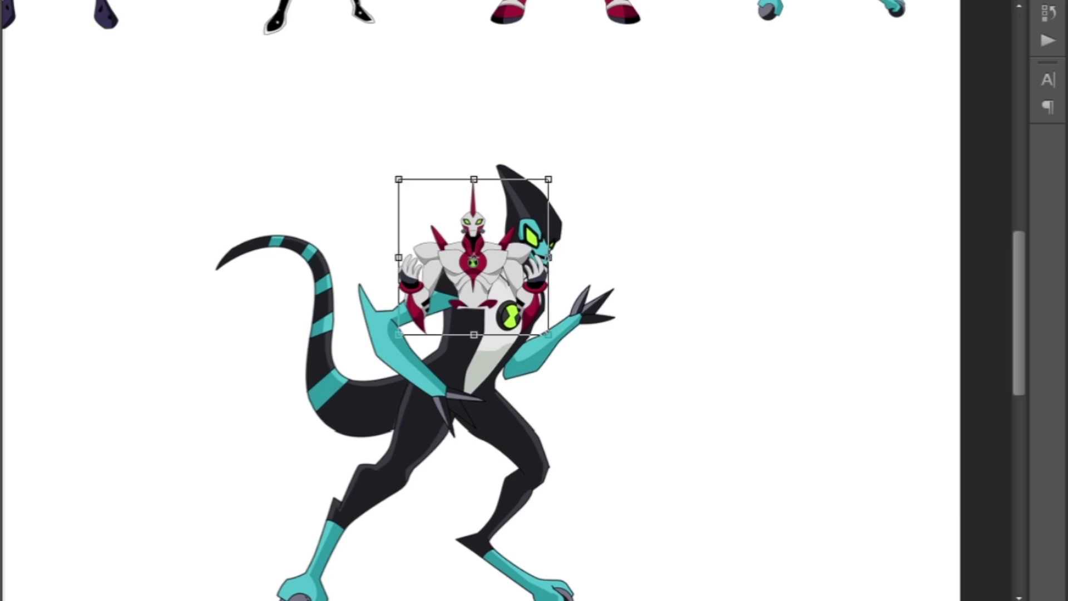
# - Enlarge the white-and-red upper body over the base's legs and remove the tailed alien's head, arms and chest behind it
pyautogui.moveTo(553, 334); pyautogui.dragTo(634, 438)
pyautogui.press('Return')
pyautogui.hotkey('ctrl', '+')
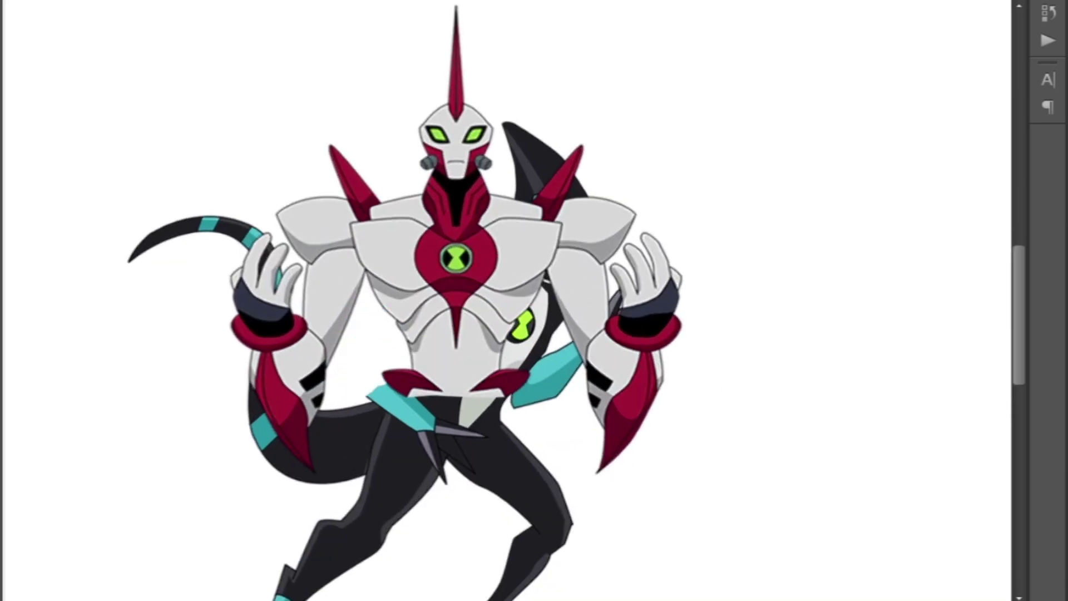
pyautogui.press('Delete')
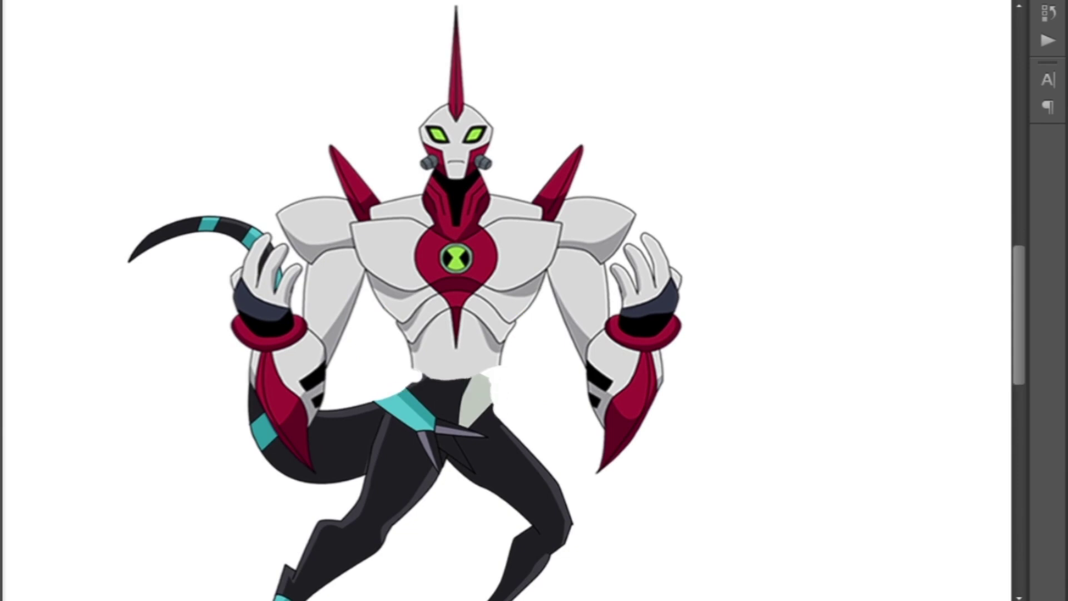
# - Draw a smooth outline from the white waist down the outer thigh and fill the hip area with black
pyautogui.scroll(-3, 501, 300)
pyautogui.hotkey('ctrl', '+')
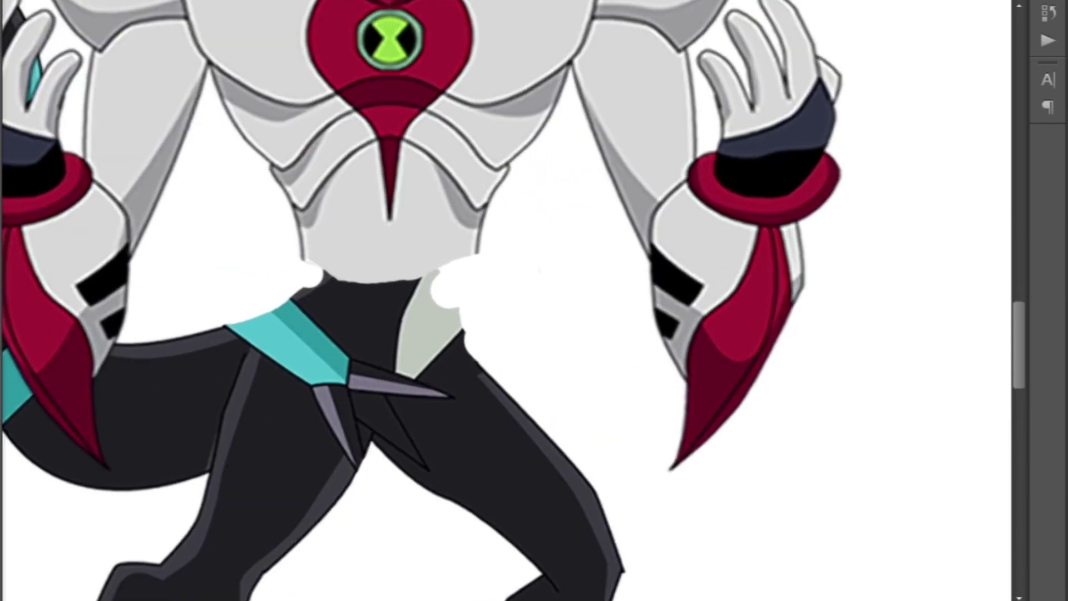
pyautogui.moveTo(617, 546); pyautogui.dragTo(624, 547)
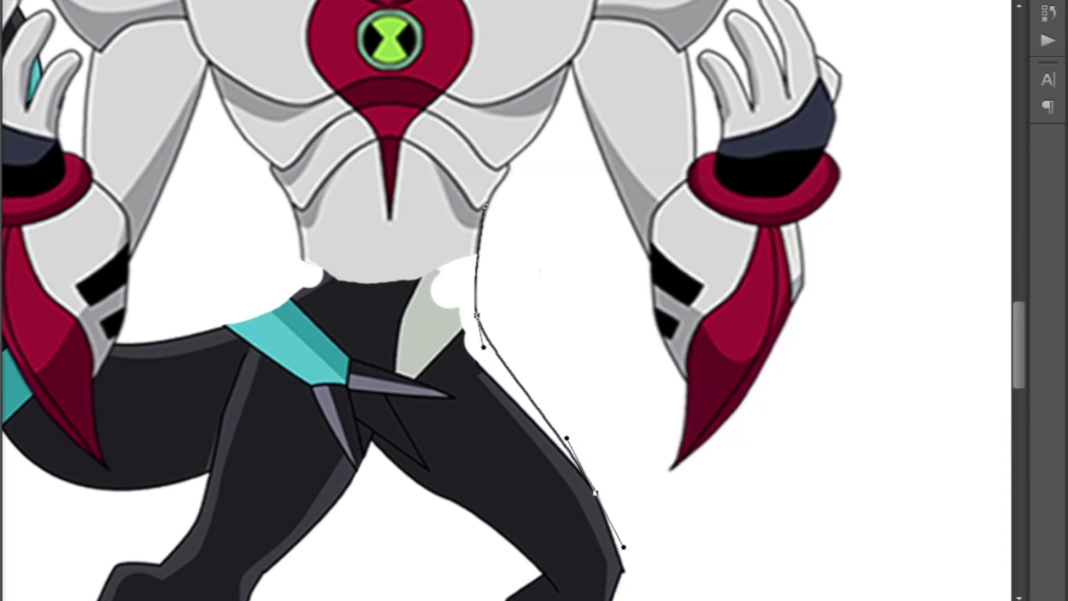
pyautogui.hotkey('ctrl', 'Return')
pyautogui.hotkey('alt', 'BackSpace')
pyautogui.hotkey('ctrl', '0')
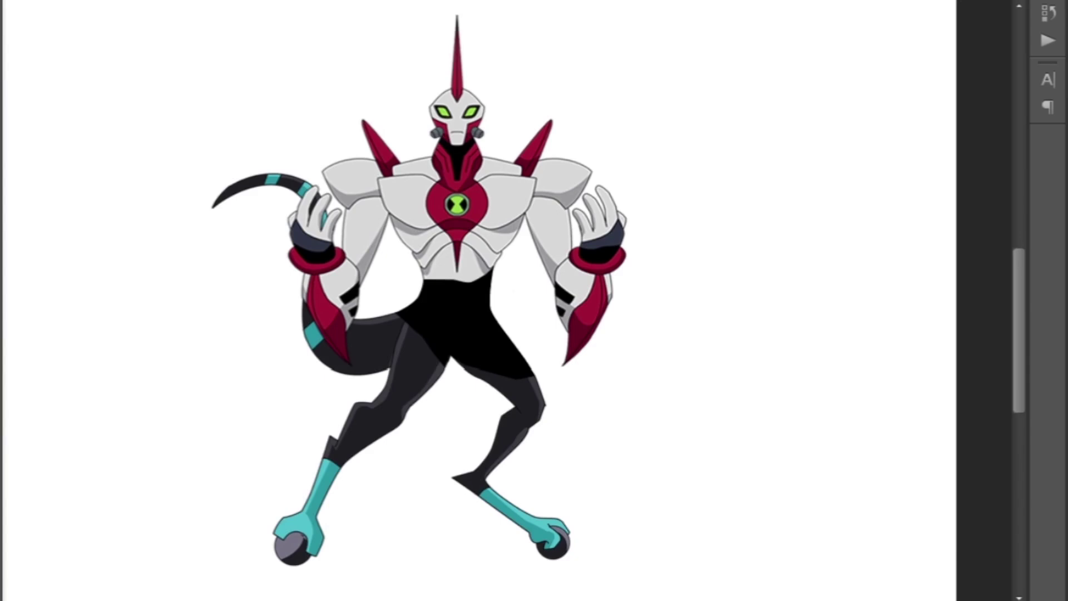
# - Fill the fusion's lower belly, dark leg areas and dark tail sections with solid black
pyautogui.hotkey('ctrl', '+')
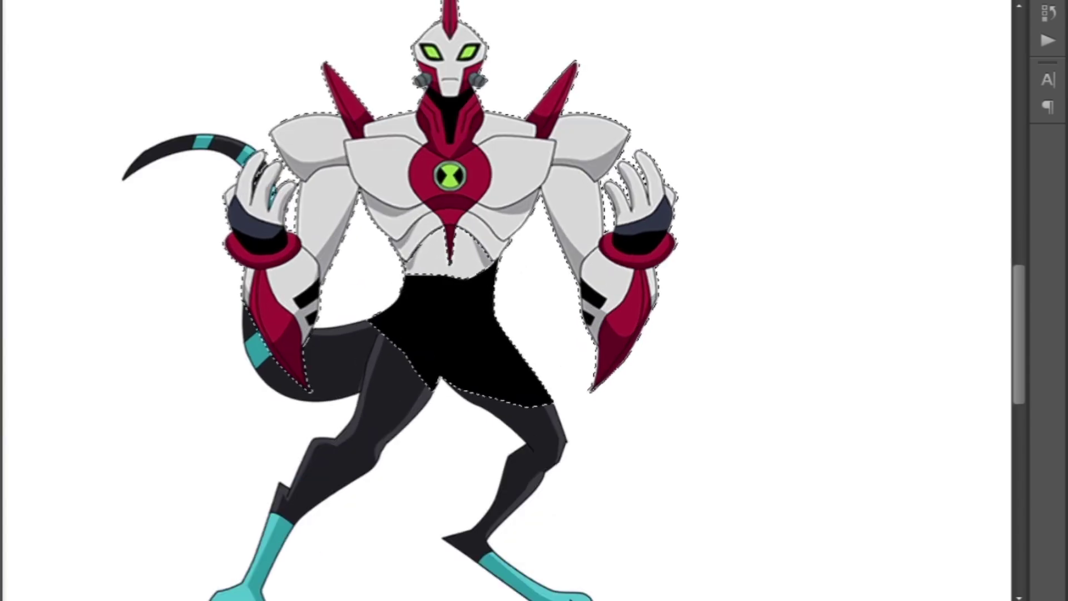
pyautogui.hotkey('alt', 'BackSpace')
pyautogui.scroll(-2, 573, 301)
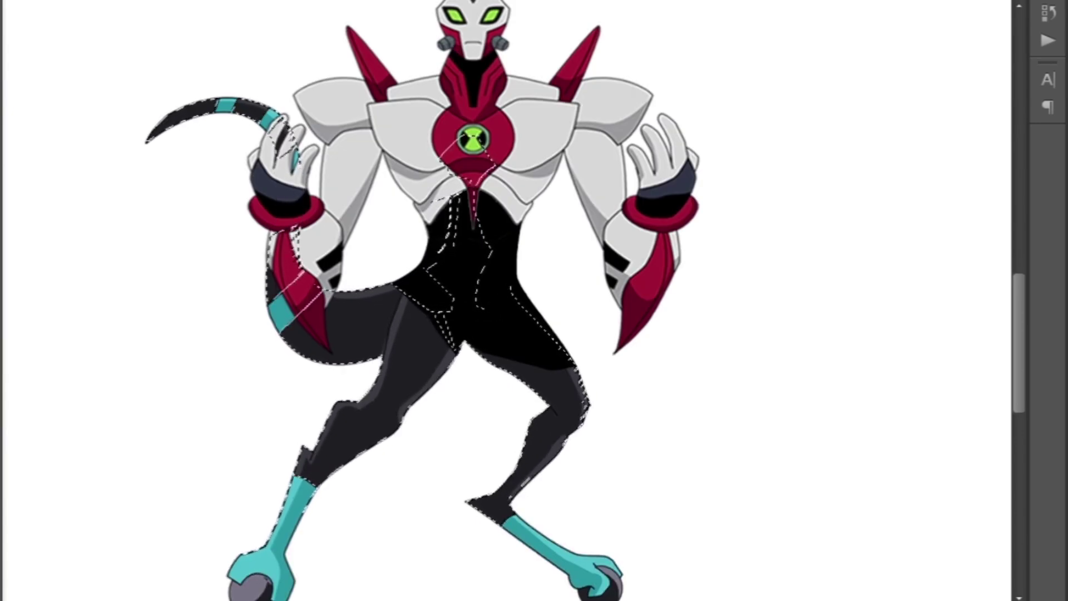
pyautogui.hotkey('ctrl', 'd')
# - Trace the purple alien's arm with its shoulder and magenta crystal hand and turn the path into a selection
pyautogui.scroll(-3, 534, 300)
pyautogui.scroll(1, 534, 300)
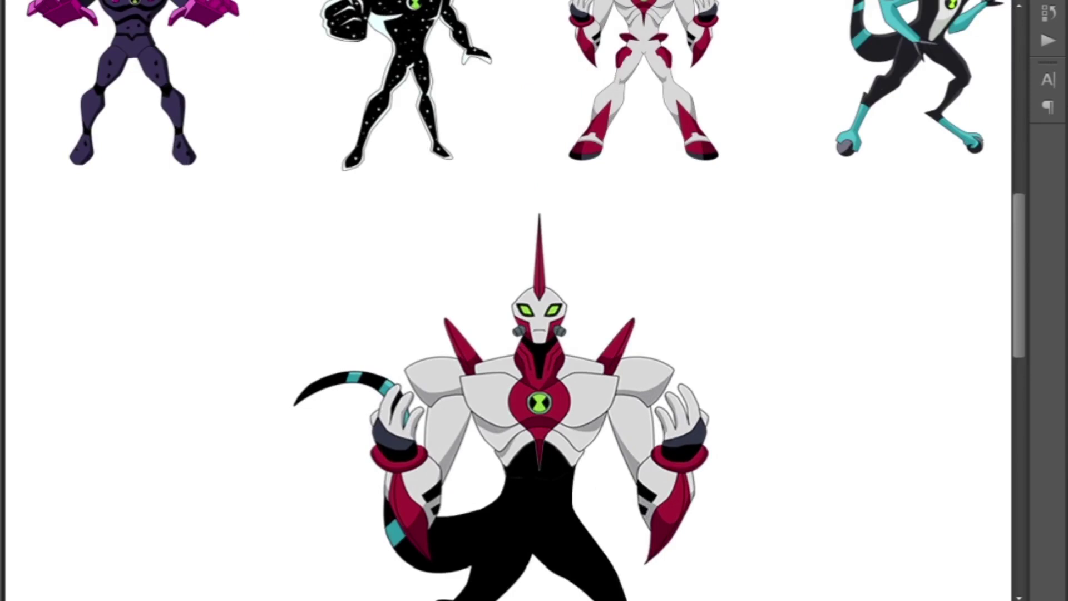
pyautogui.scroll(5, 535, 300)
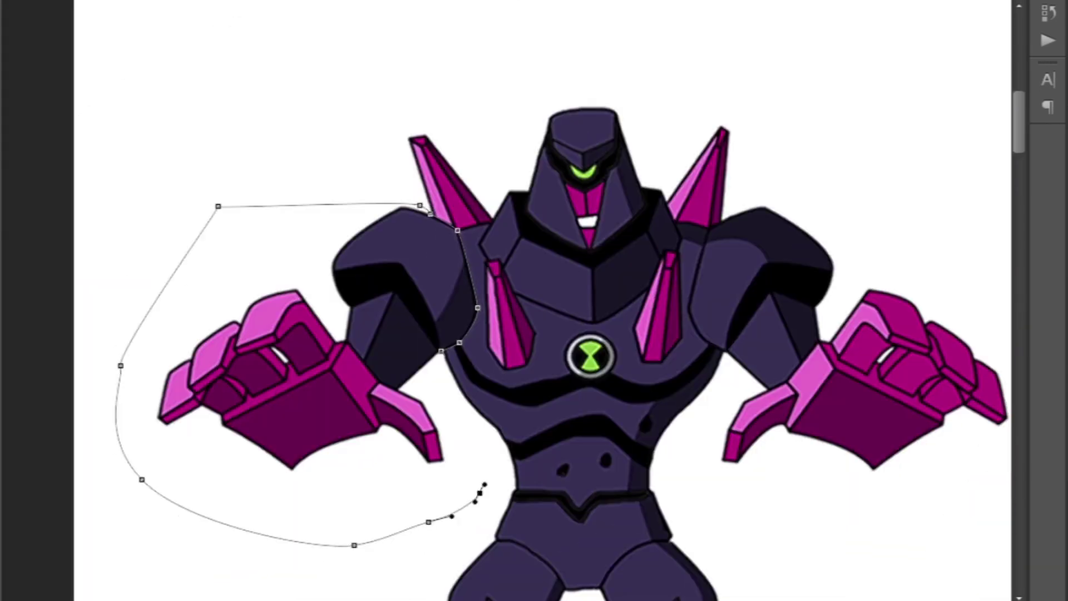
pyautogui.hotkey('ctrl', 'Return')
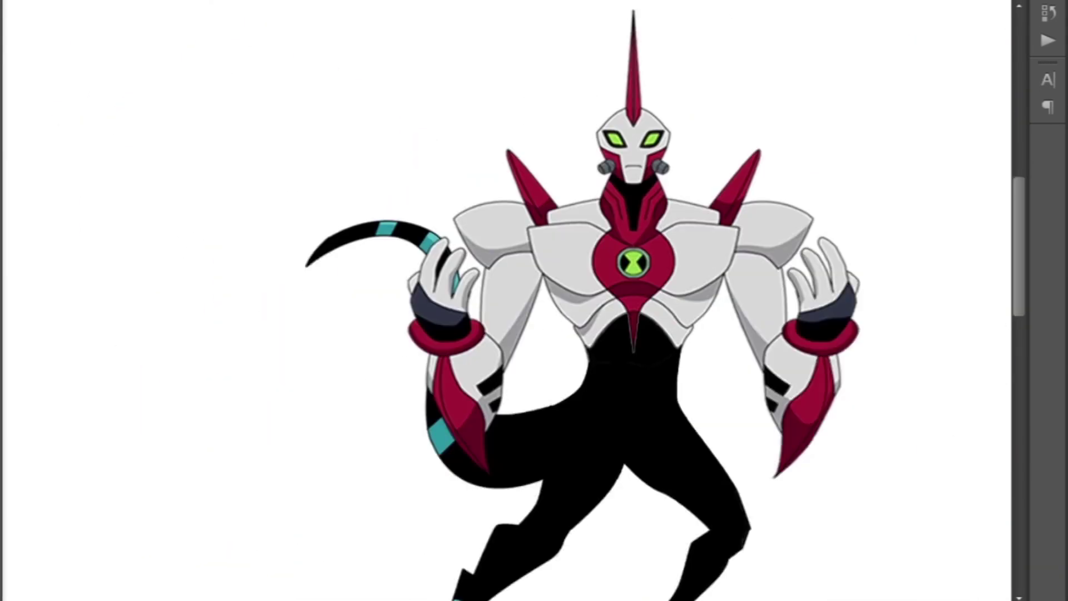
# - Transform the copied purple arm to fit over the fusion's white arm on the tail side
pyautogui.scroll(3, 534, 301)
pyautogui.hotkey('ctrl', 't')
pyautogui.moveTo(482, 322); pyautogui.dragTo(426, 274)
pyautogui.press('Return')
pyautogui.scroll(-2, 534, 300)
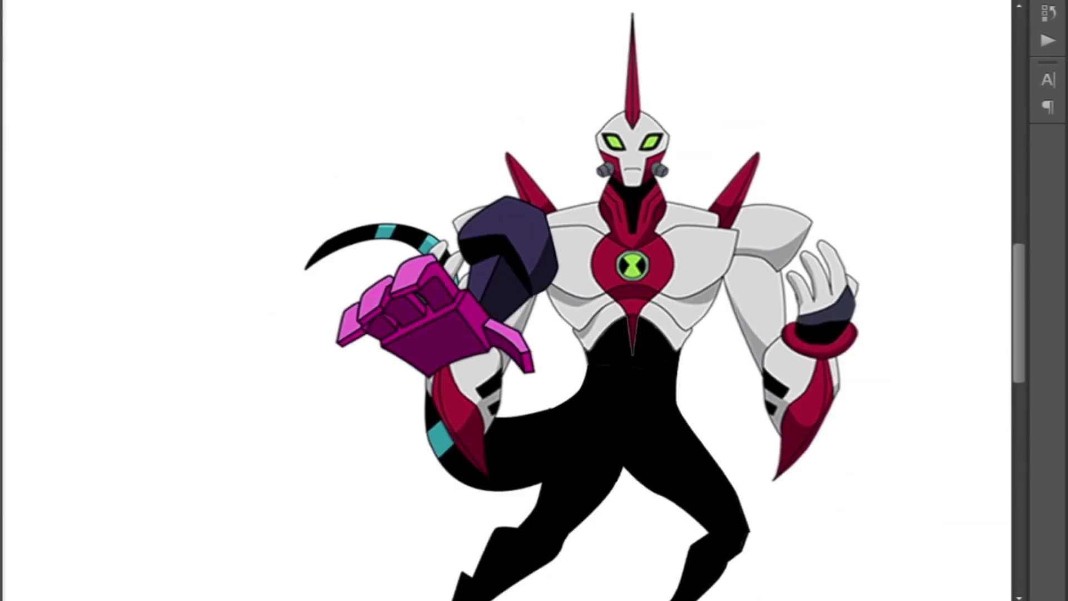
# - Nudge the purple arm outward on its shoulder and place a mirrored duplicate on the opposite shoulder
pyautogui.hotkey('shift', 'Left')
pyautogui.hotkey('shift', 'Left')
pyautogui.press('Return')
pyautogui.hotkey('ctrl', 'j')
pyautogui.moveTo(434, 287); pyautogui.dragTo(831, 289)
# - Erase the leftover white arms and hands showing behind both purple arms
pyautogui.hscroll(5, 506, 301)
pyautogui.scroll(-2, 507, 301)
pyautogui.scroll(2, 459, 254)
pyautogui.scroll(3, 507, 300)
pyautogui.hscroll(1, 506, 301)
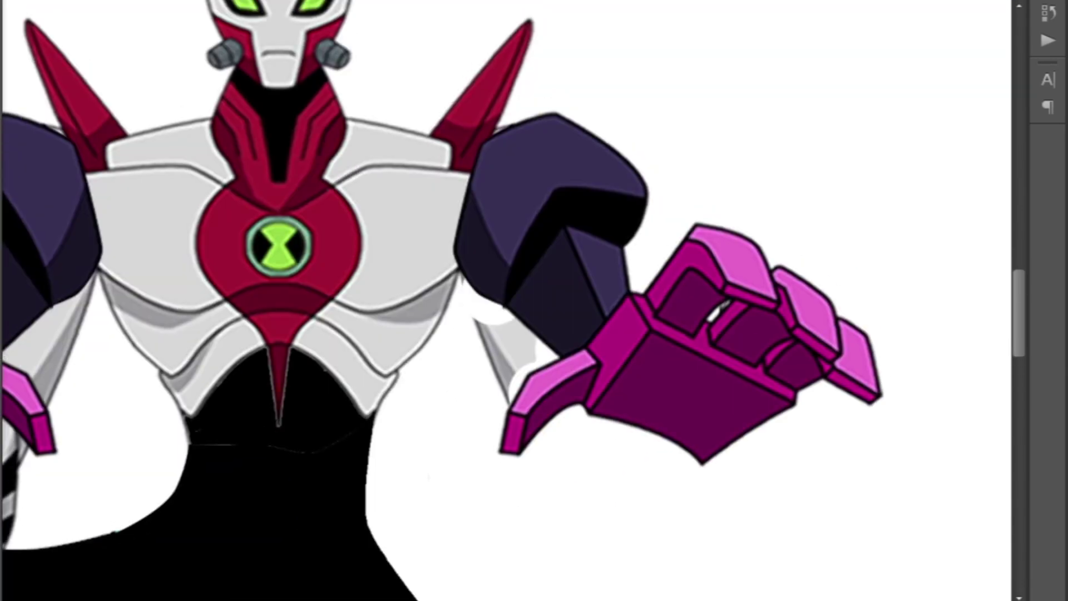
pyautogui.scroll(-2, 534, 301)
pyautogui.scroll(1, 534, 300)
pyautogui.moveTo(440, 339); pyautogui.dragTo(345, 534)
pyautogui.scroll(2, 390, 279)
pyautogui.scroll(3, 507, 301)
pyautogui.hscroll(1, 506, 300)
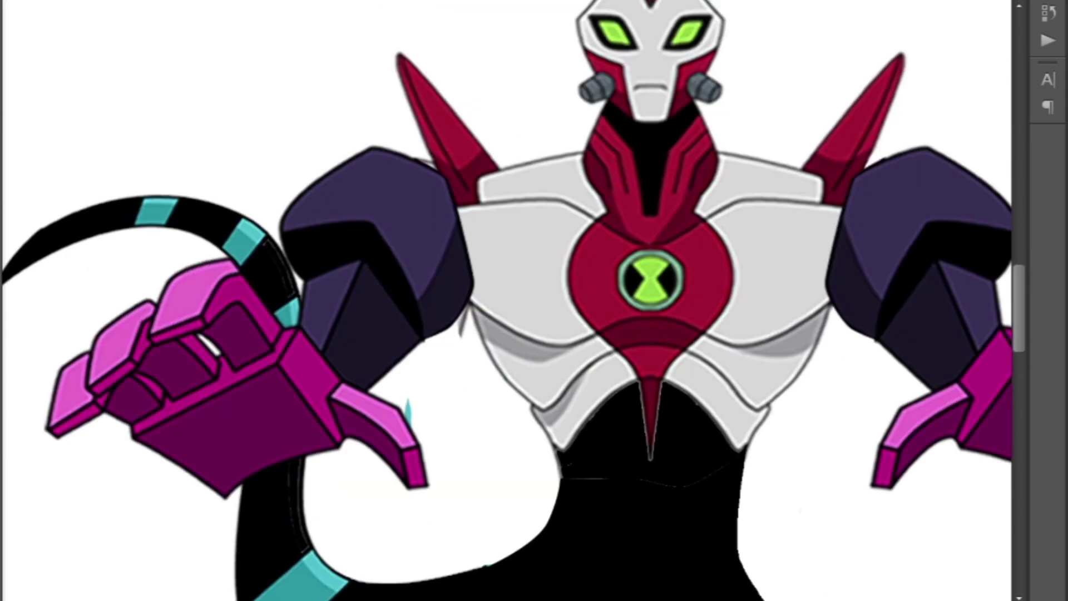
pyautogui.scroll(-4, 534, 300)
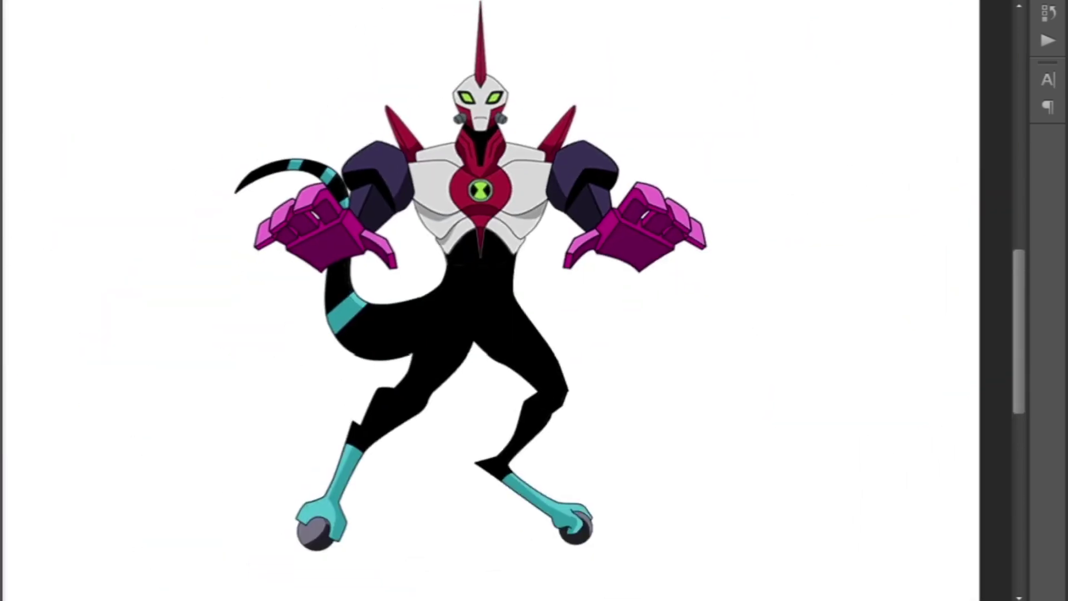
pyautogui.scroll(2, 534, 300)
pyautogui.hotkey('ctrl', 't')
pyautogui.press('Return')
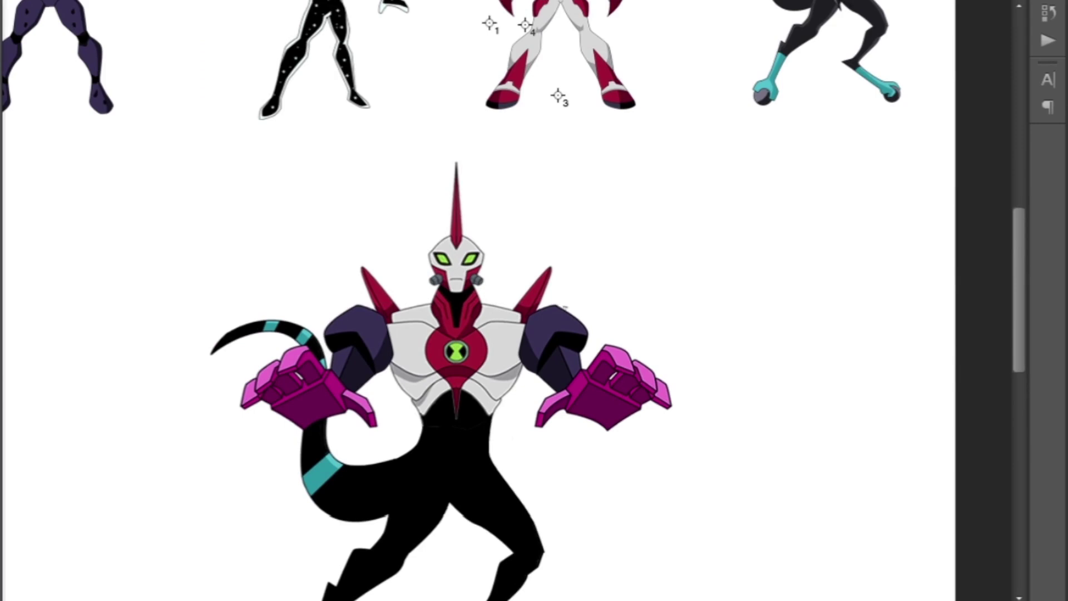
pyautogui.scroll(-2, 534, 300)
pyautogui.scroll(5, 534, 300)
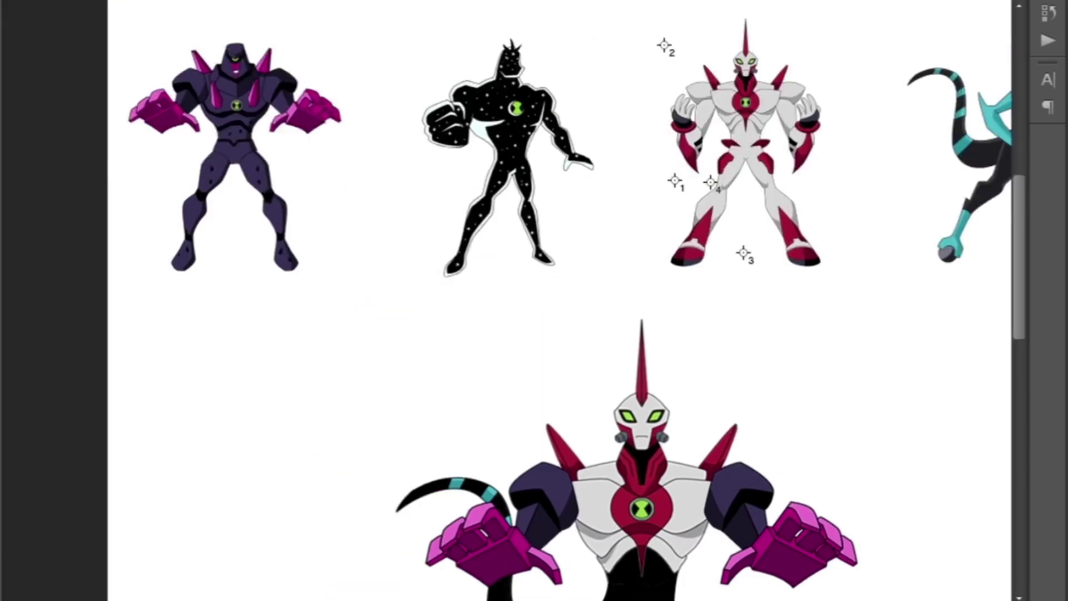
pyautogui.scroll(-5, 535, 300)
# - Trace both magenta chest crystals on the purple alien, select them and copy them
pyautogui.scroll(8, 535, 300)
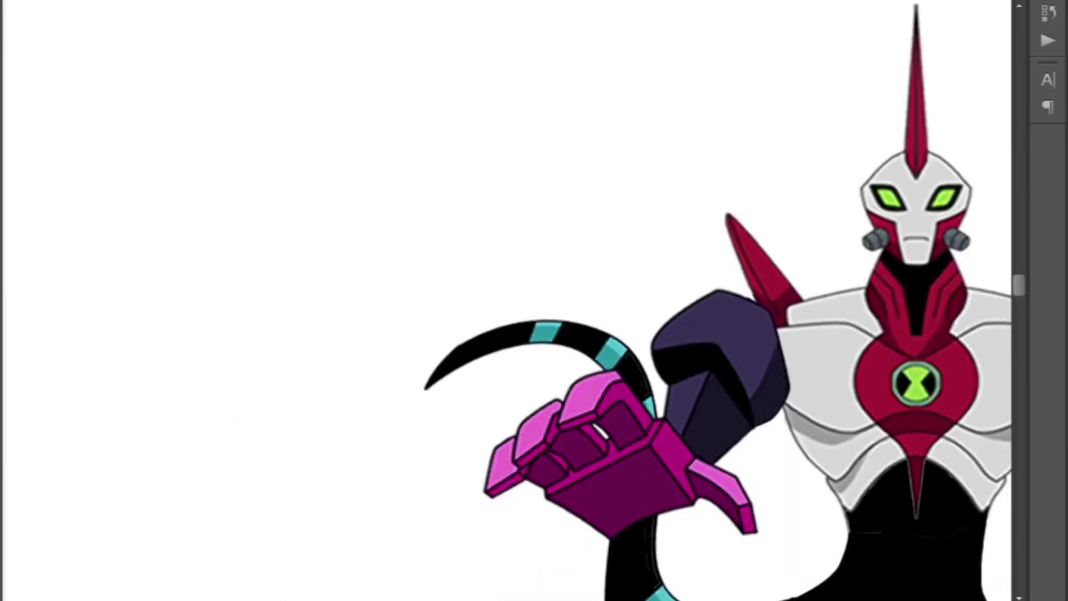
pyautogui.moveTo(320, 353); pyautogui.dragTo(393, 397)
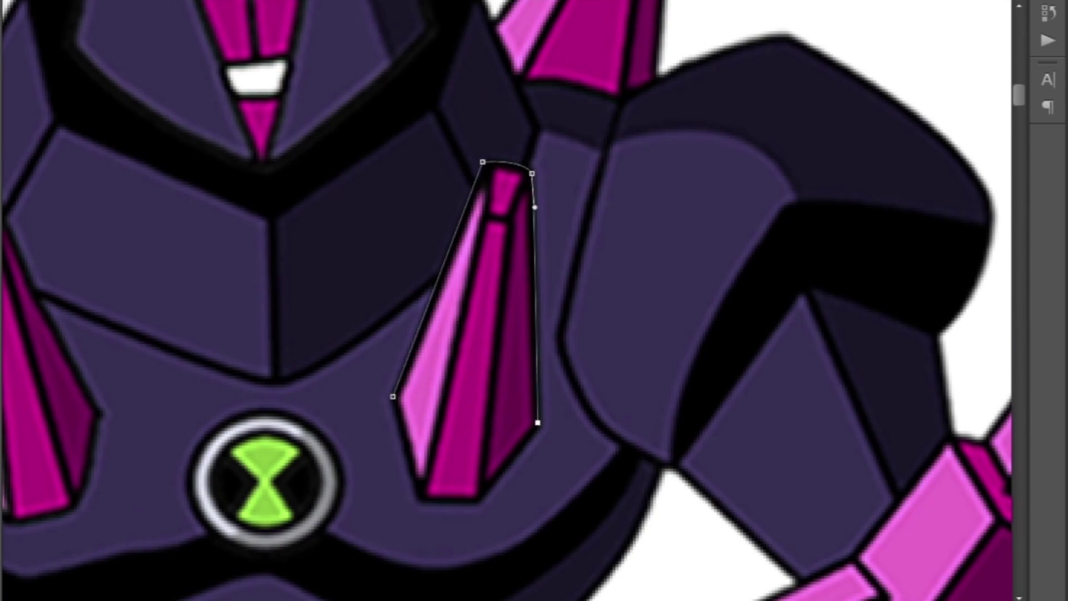
pyautogui.click(640, 172)
pyautogui.press('Return')
pyautogui.scroll(-2, 639, 172)
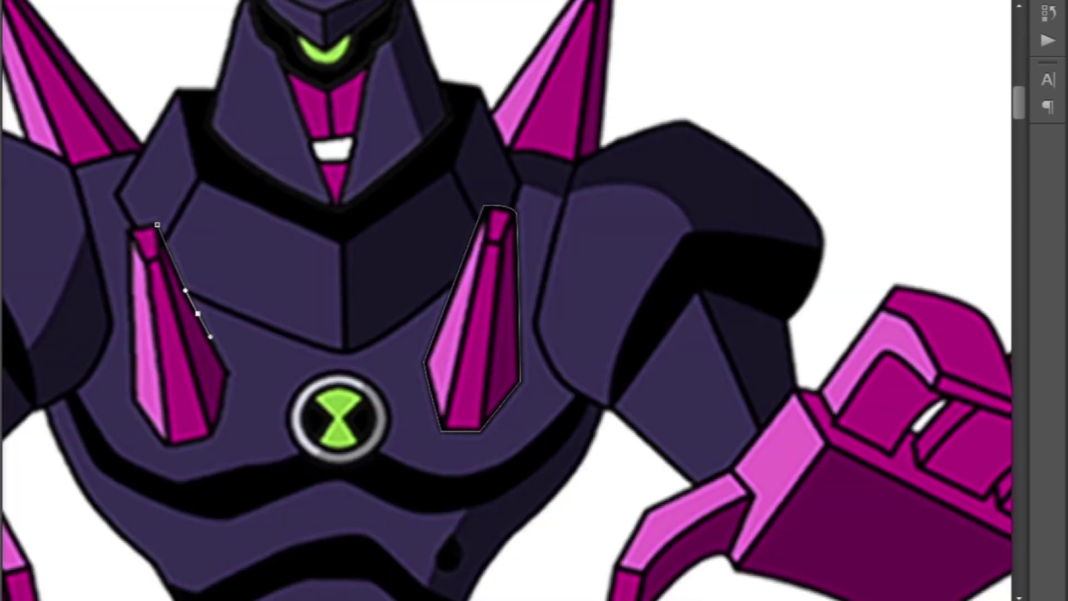
pyautogui.hotkey('ctrl', 'Return')
pyautogui.hotkey('ctrl', 'c')
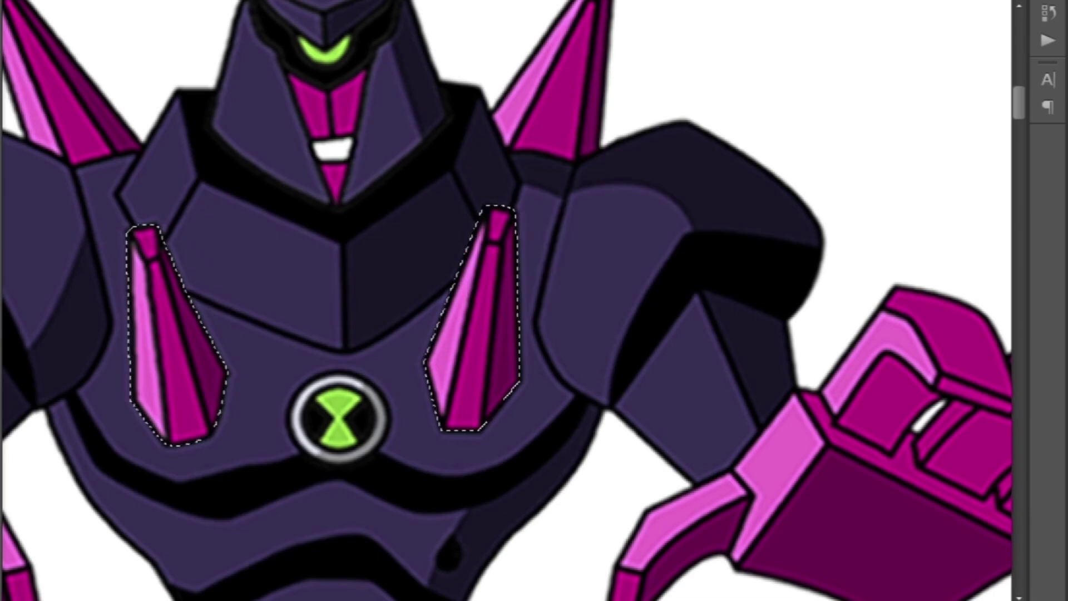
# - Paste the magenta crystals and transform them to sit on the fusion's white chest plates
pyautogui.scroll(-5, 534, 300)
pyautogui.scroll(6, 534, 301)
pyautogui.hotkey('ctrl', 'v')
pyautogui.hotkey('ctrl', 't')
pyautogui.moveTo(528, 311); pyautogui.dragTo(545, 275)
pyautogui.press('Return')
pyautogui.scroll(-3, 533, 253)
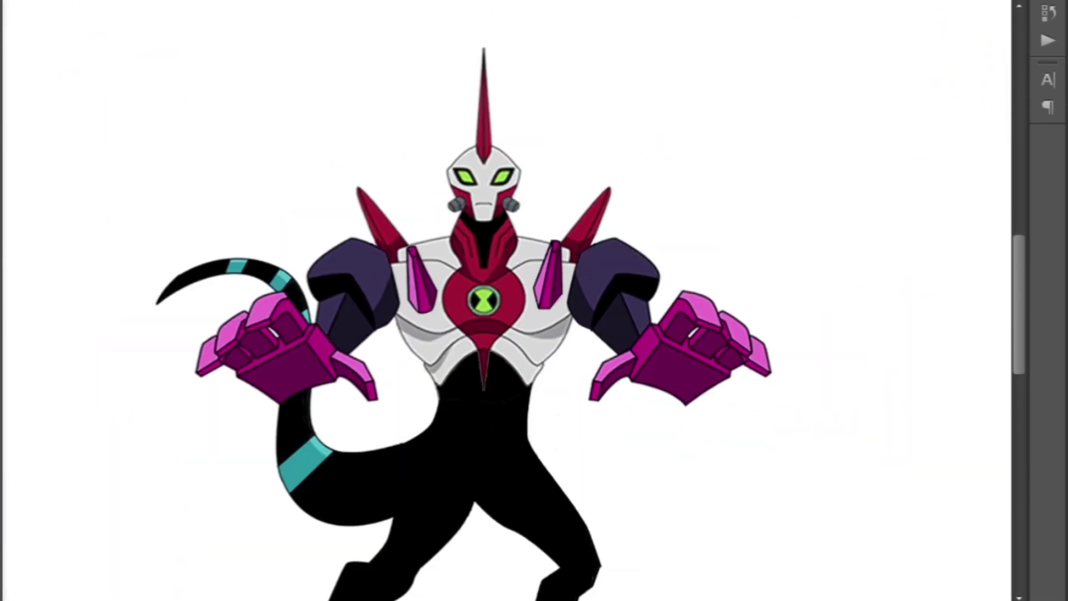
# - Nudge the chest crystal opposite the tail side inward so the pair sits evenly around the chest emblem
pyautogui.press('Left')
pyautogui.press('Left')
pyautogui.press('Left')
pyautogui.press('Left')
pyautogui.press('Left')
pyautogui.press('Left')
pyautogui.press('Left')
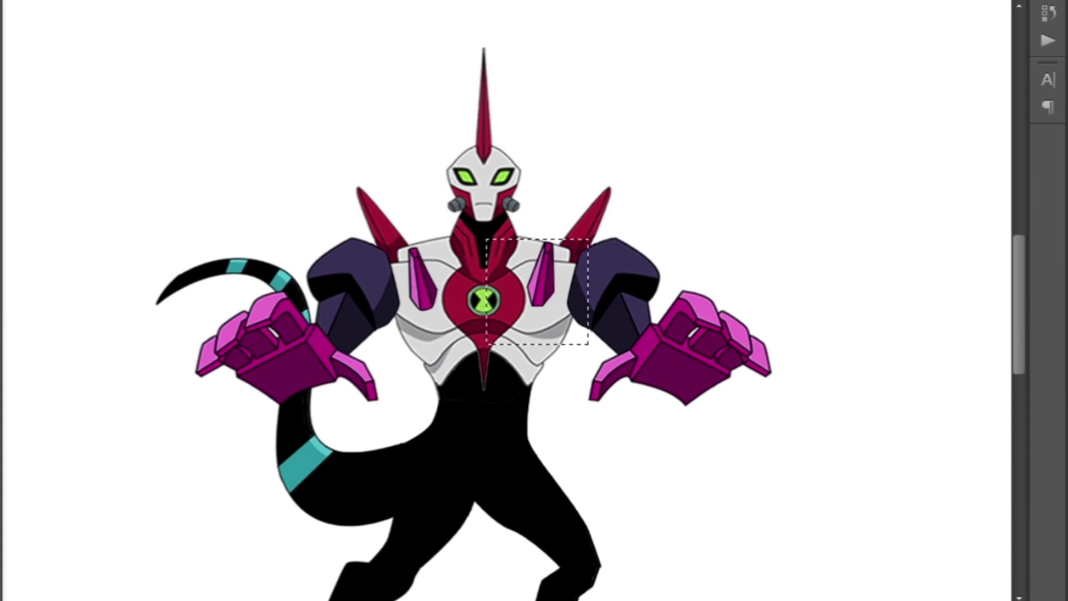
# - Trace the purple alien's magenta shoulder spike, select it and copy it
pyautogui.scroll(10, 507, 301)
pyautogui.scroll(5, 325, 484)
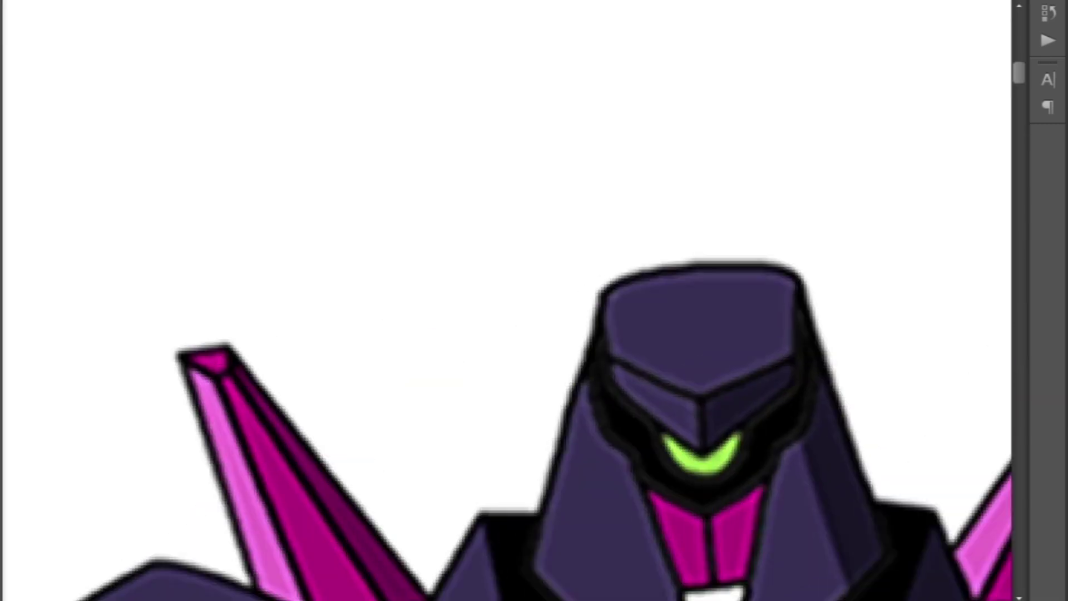
pyautogui.hotkey('ctrl', 'Return')
pyautogui.hotkey('ctrl', 'c')
# - Paste the magenta shoulder spikes and fit them beside the red spikes on both of the fusion's shoulders
pyautogui.scroll(-5, 506, 301)
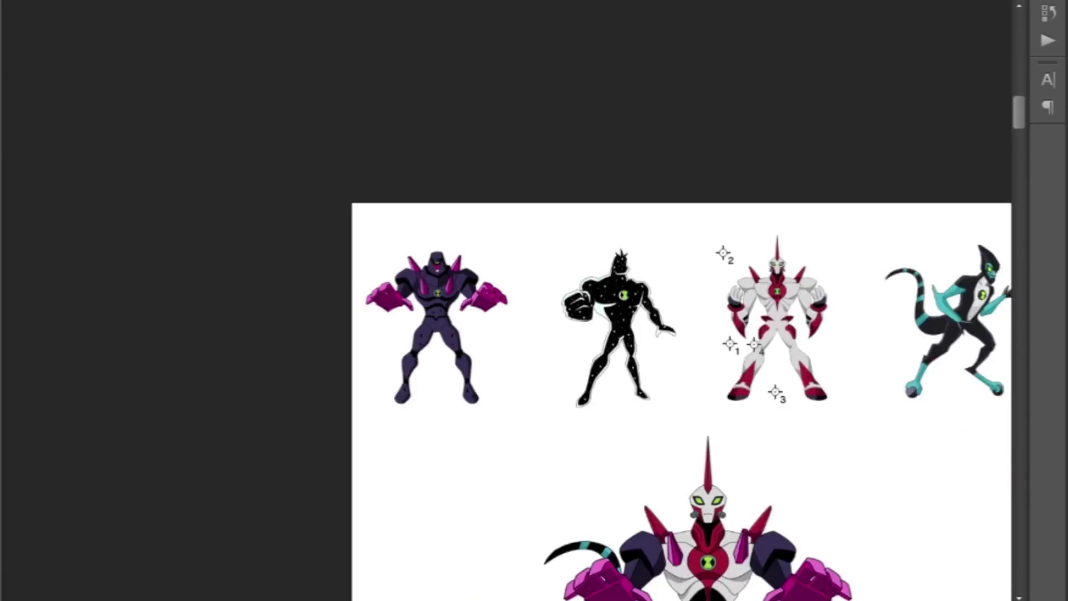
pyautogui.scroll(5, 763, 310)
pyautogui.hotkey('ctrl', 'v')
pyautogui.hotkey('ctrl', 't')
pyautogui.moveTo(489, 272); pyautogui.dragTo(495, 247)
pyautogui.press('Return')
pyautogui.press('o')
pyautogui.click(584, 300)
pyautogui.moveTo(612, 290)
pyautogui.mouseDown()
pyautogui.moveTo(721, 279)
pyautogui.moveTo(882, 314)
pyautogui.mouseUp()
pyautogui.scroll(-5, 608, 55)
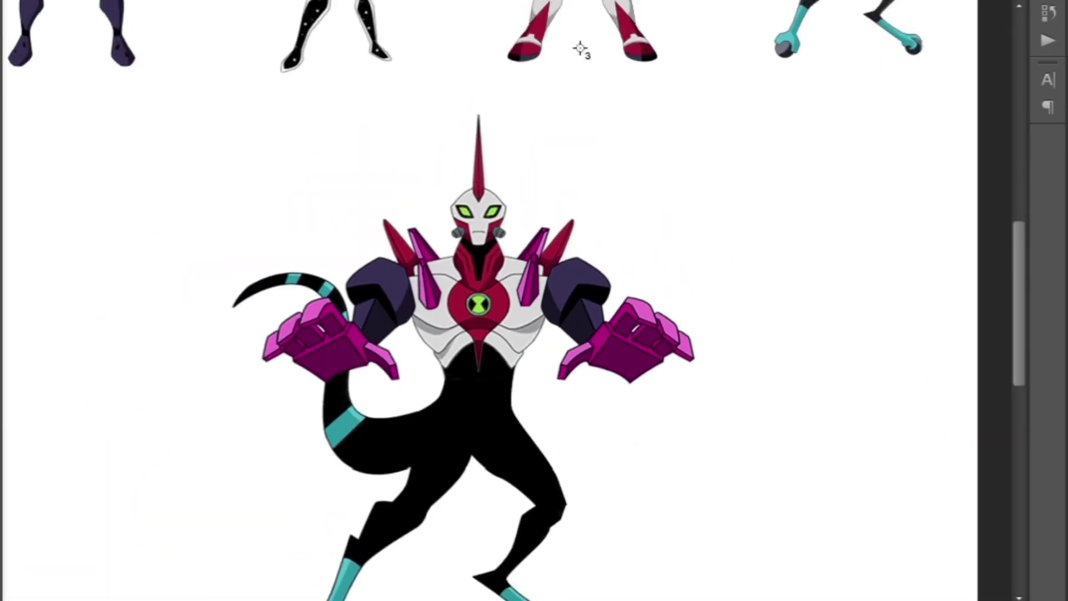
# - Add the white-and-red alien's red hip fin to one side of the fusion's waist and a mirrored copy to the other
pyautogui.scroll(3, 579, 409)
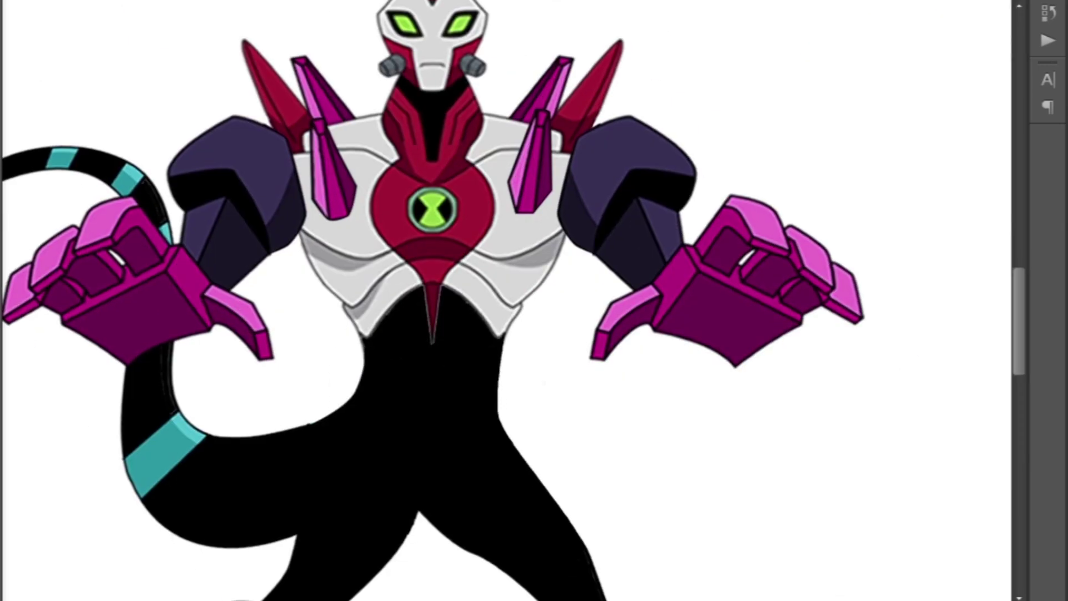
pyautogui.scroll(-2, 791, 303)
pyautogui.scroll(3, 375, 389)
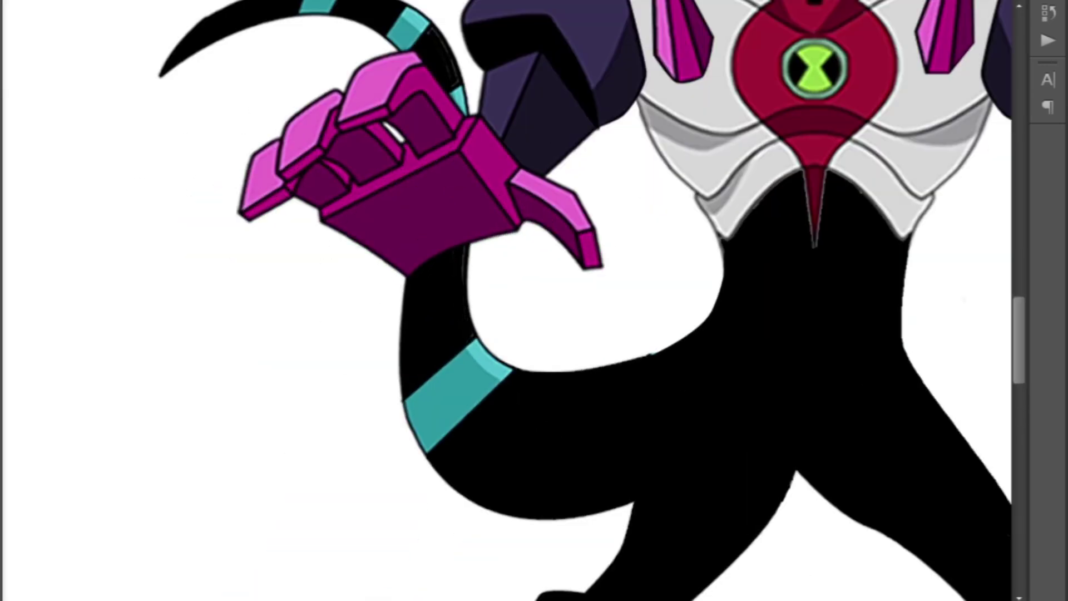
pyautogui.scroll(-3, 534, 301)
pyautogui.scroll(4, 420, 288)
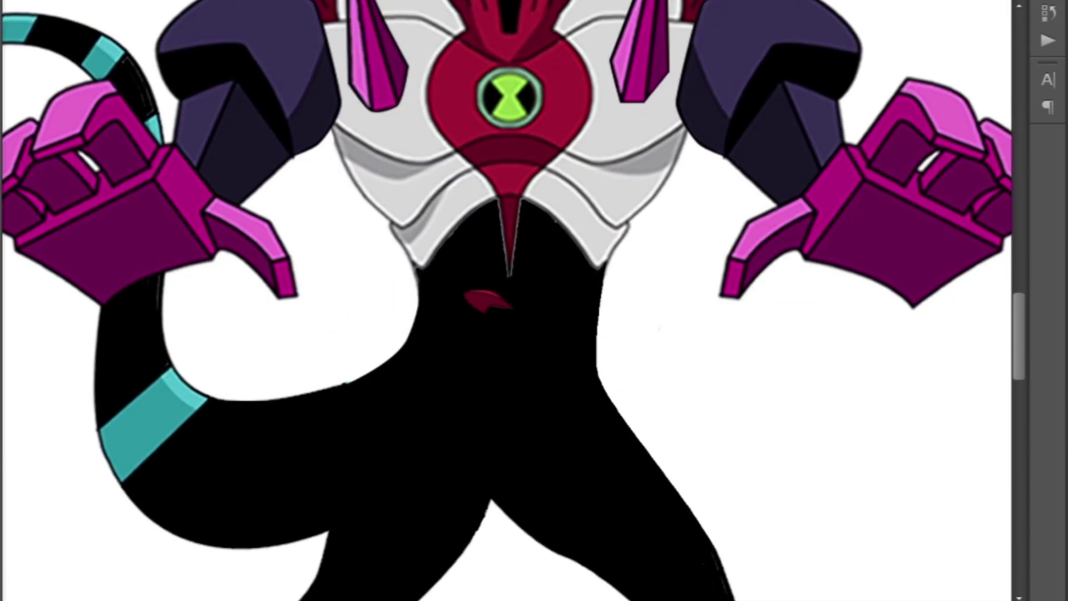
pyautogui.hotkey('ctrl', 't')
pyautogui.moveTo(417, 328); pyautogui.dragTo(589, 323)
pyautogui.scroll(-3, 534, 301)
pyautogui.scroll(3, 523, 233)
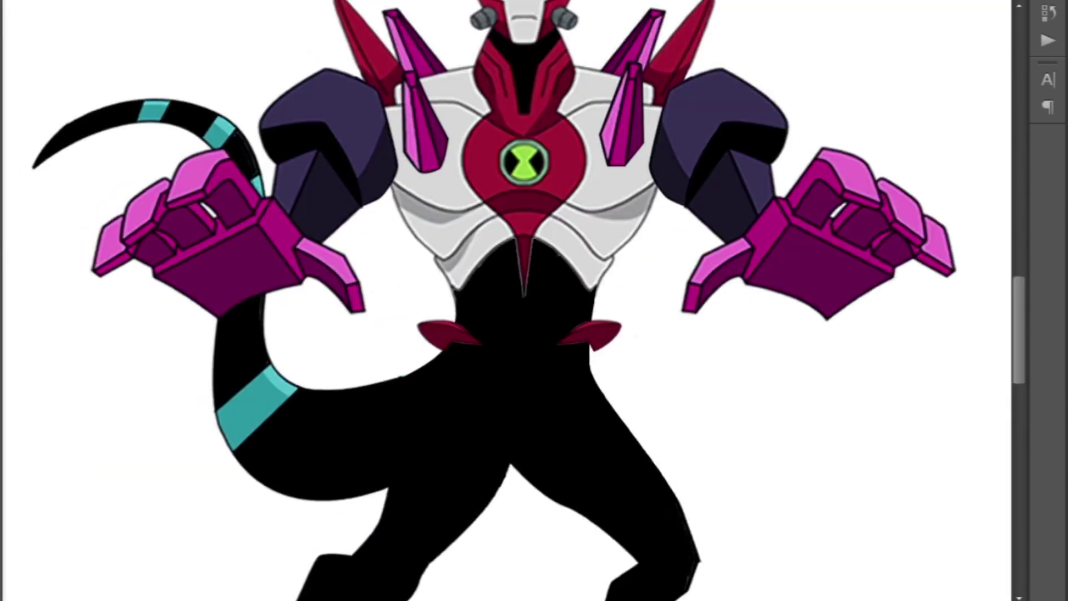
# - Select the area along the outer thigh below the red hip fin and fill it with black
pyautogui.scroll(3, 733, 503)
pyautogui.press('Return')
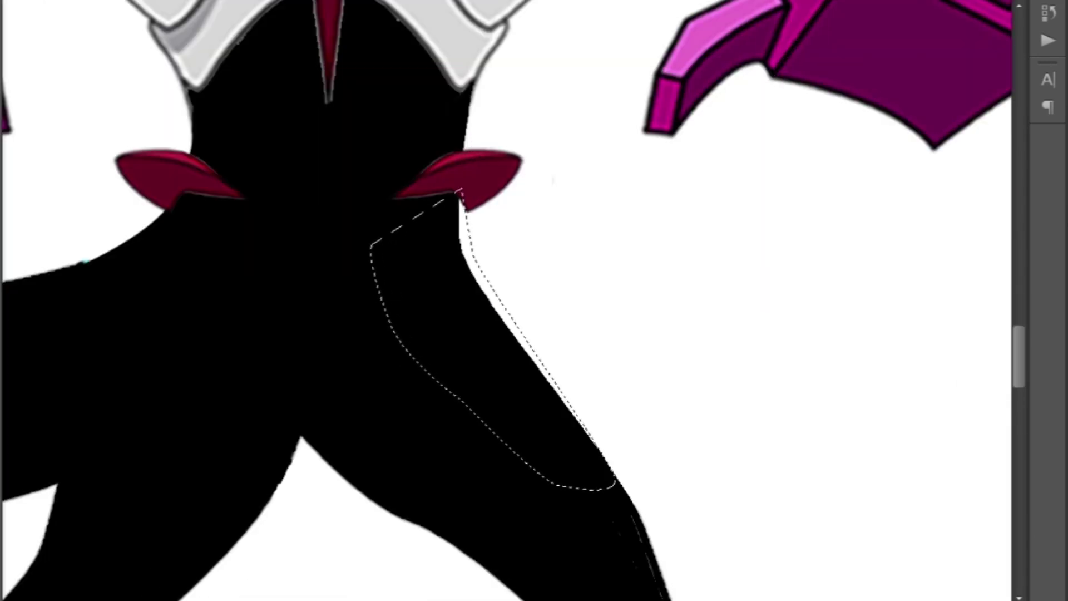
pyautogui.hotkey('alt', 'BackSpace')
pyautogui.scroll(-3, 534, 300)
pyautogui.scroll(3, 534, 301)
pyautogui.scroll(-3, 535, 300)
pyautogui.scroll(2, 535, 301)
pyautogui.scroll(2, 534, 300)
pyautogui.scroll(3, 535, 222)
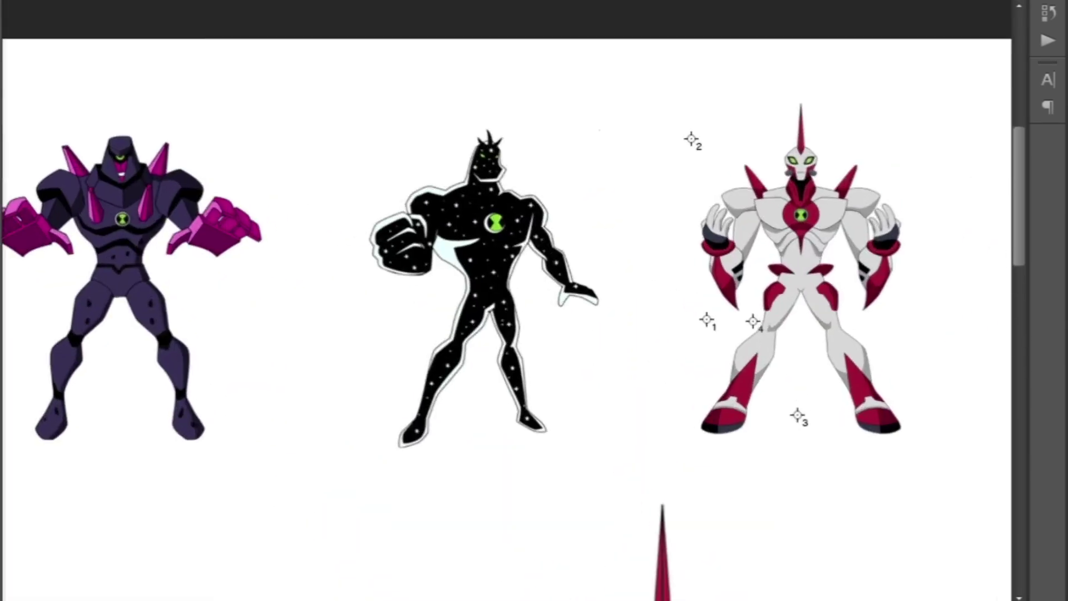
# - Scatter small white stars, about 0.19 in wide, over the black areas of the fusion's tail, waist, legs and upper arms
pyautogui.scroll(-5, 591, 265)
pyautogui.scroll(1, 591, 265)
pyautogui.moveTo(370, 118); pyautogui.dragTo(378, 125)
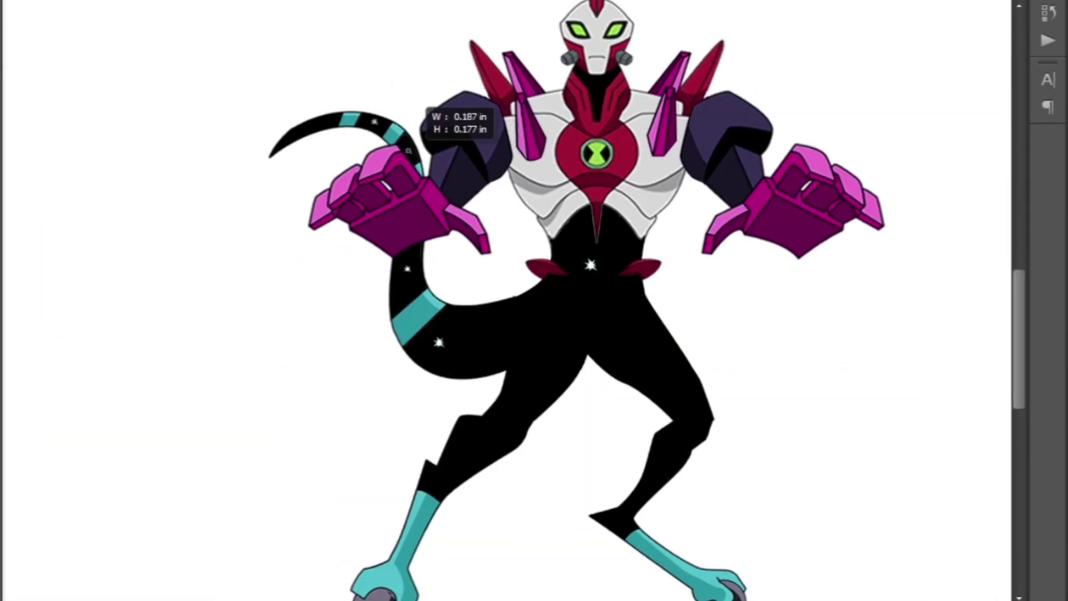
pyautogui.moveTo(459, 453); pyautogui.dragTo(463, 457)
pyautogui.moveTo(639, 333); pyautogui.dragTo(643, 339)
pyautogui.moveTo(551, 369); pyautogui.dragTo(555, 372)
pyautogui.moveTo(557, 295); pyautogui.dragTo(559, 299)
pyautogui.moveTo(490, 322); pyautogui.dragTo(495, 329)
pyautogui.moveTo(611, 310); pyautogui.dragTo(615, 313)
pyautogui.moveTo(655, 463); pyautogui.dragTo(658, 467)
pyautogui.moveTo(622, 516); pyautogui.dragTo(625, 520)
pyautogui.moveTo(512, 412); pyautogui.dragTo(515, 416)
pyautogui.moveTo(305, 125); pyautogui.dragTo(308, 129)
pyautogui.moveTo(744, 134); pyautogui.dragTo(747, 138)
pyautogui.moveTo(445, 134); pyautogui.dragTo(448, 138)
pyautogui.moveTo(541, 329); pyautogui.dragTo(545, 331)
pyautogui.moveTo(672, 383); pyautogui.dragTo(676, 387)
pyautogui.moveTo(581, 343); pyautogui.dragTo(585, 346)
pyautogui.moveTo(462, 355); pyautogui.dragTo(465, 358)
pyautogui.moveTo(396, 296); pyautogui.dragTo(399, 299)
pyautogui.moveTo(718, 149); pyautogui.dragTo(721, 153)
pyautogui.moveTo(325, 120); pyautogui.dragTo(329, 123)
pyautogui.moveTo(639, 371); pyautogui.dragTo(641, 375)
pyautogui.moveTo(497, 441); pyautogui.dragTo(500, 444)
pyautogui.moveTo(442, 480); pyautogui.dragTo(444, 483)
pyautogui.moveTo(519, 351); pyautogui.dragTo(522, 355)
pyautogui.hotkey('ctrl', '+')
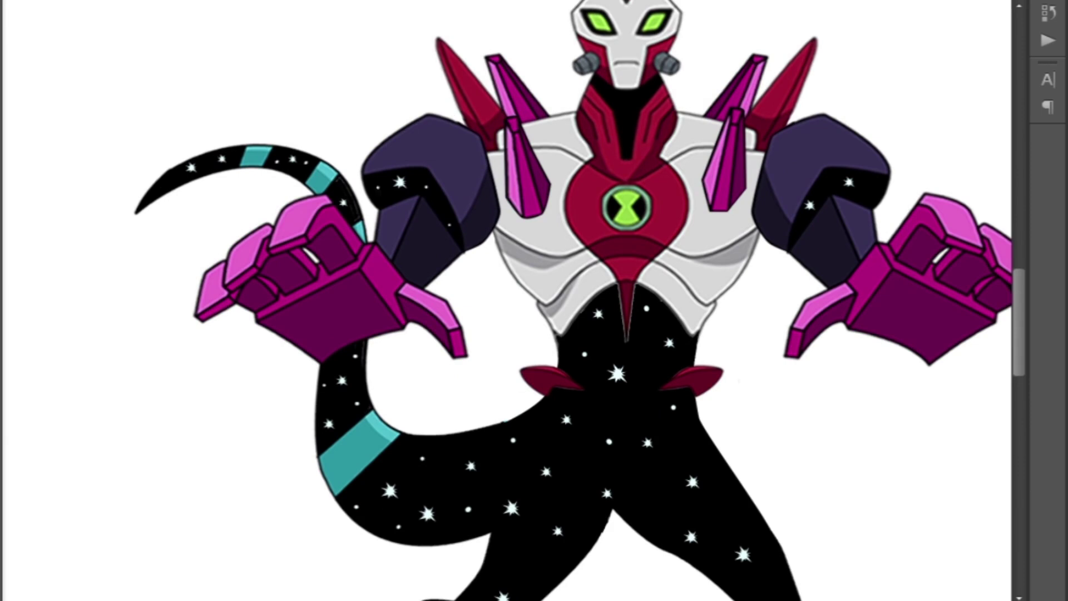
# - Examine the starry fusion figure as a whole and up close, from the head and arms down to the feet
pyautogui.hotkey('ctrl', '-')
pyautogui.hotkey('ctrl', '-')
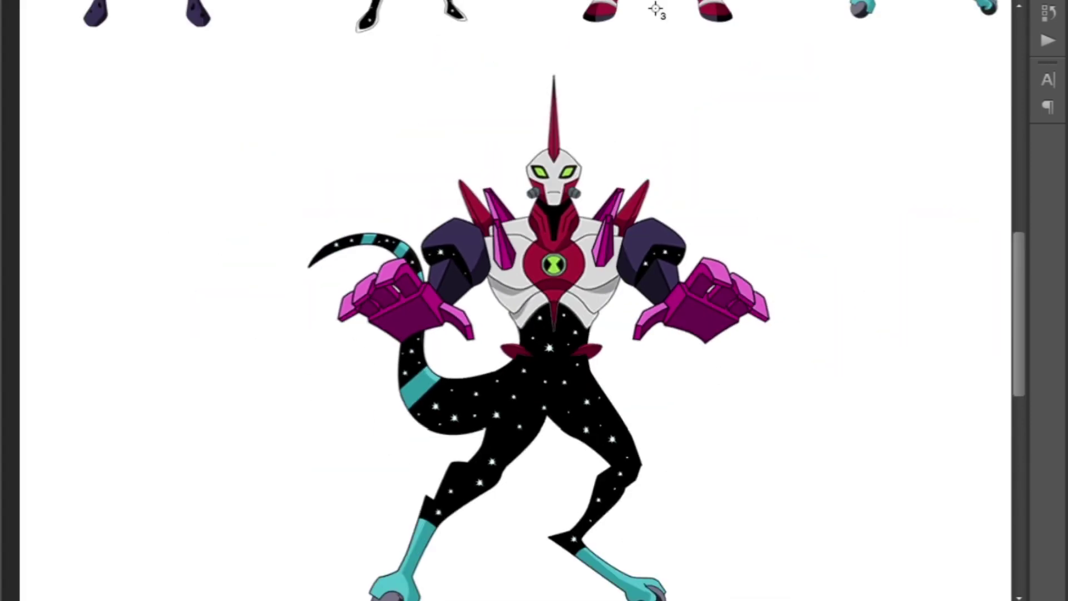
pyautogui.hotkey('ctrl', '+')
pyautogui.hotkey('ctrl', '+')
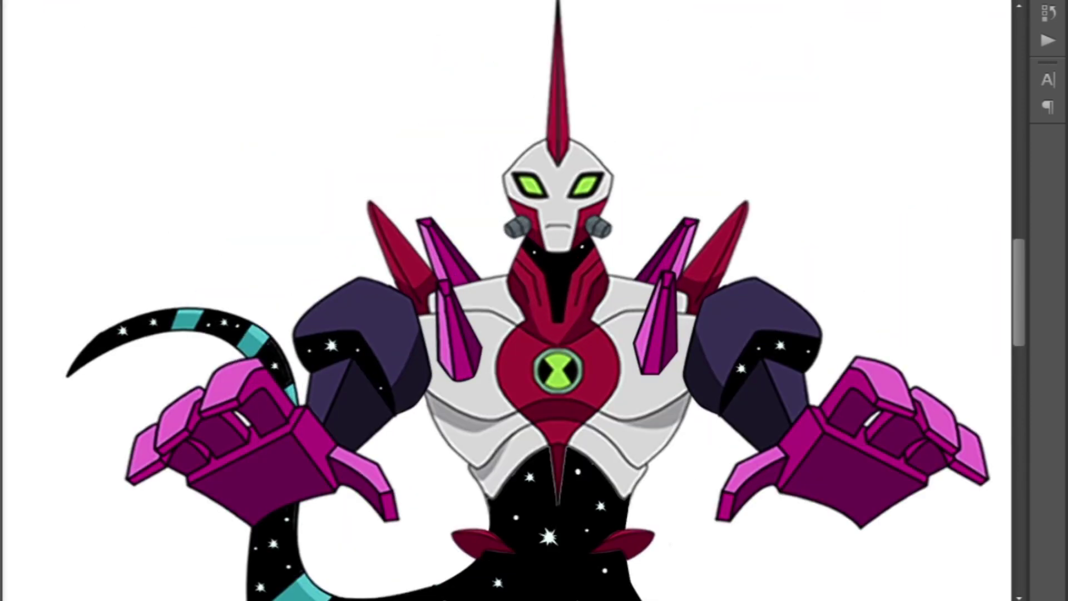
pyautogui.scroll(-5, 500, 300)
pyautogui.hotkey('ctrl', '-')
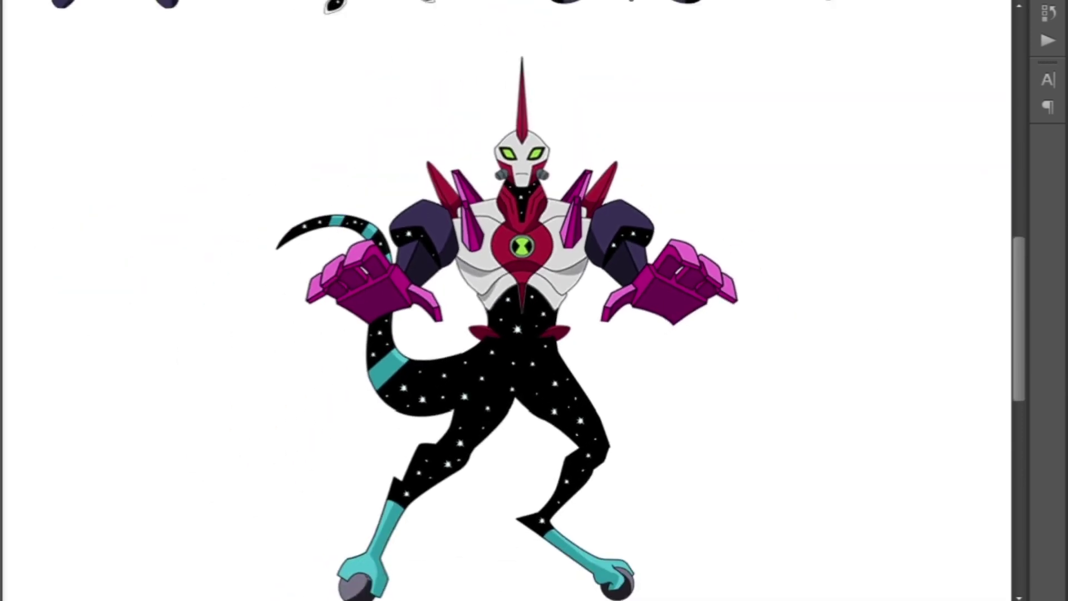
pyautogui.hotkey('ctrl', '+')
pyautogui.hotkey('ctrl', '-')
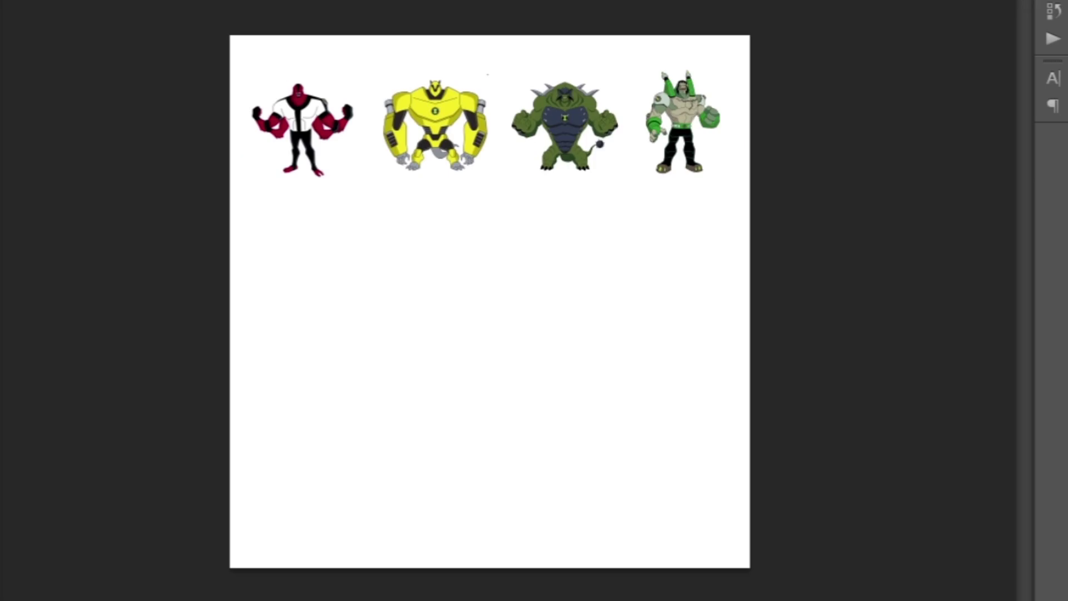
# - Paste the green spiked alien below the four new reference characters as an enlarged base body for the fusion
pyautogui.hotkey('ctrl', 'v')
pyautogui.hotkey('ctrl', '+')
pyautogui.press('Return')
# - Trace the yellow alien's head, torso and arms without the legs and turn the outline into a selection
pyautogui.hotkey('ctrl', '+')
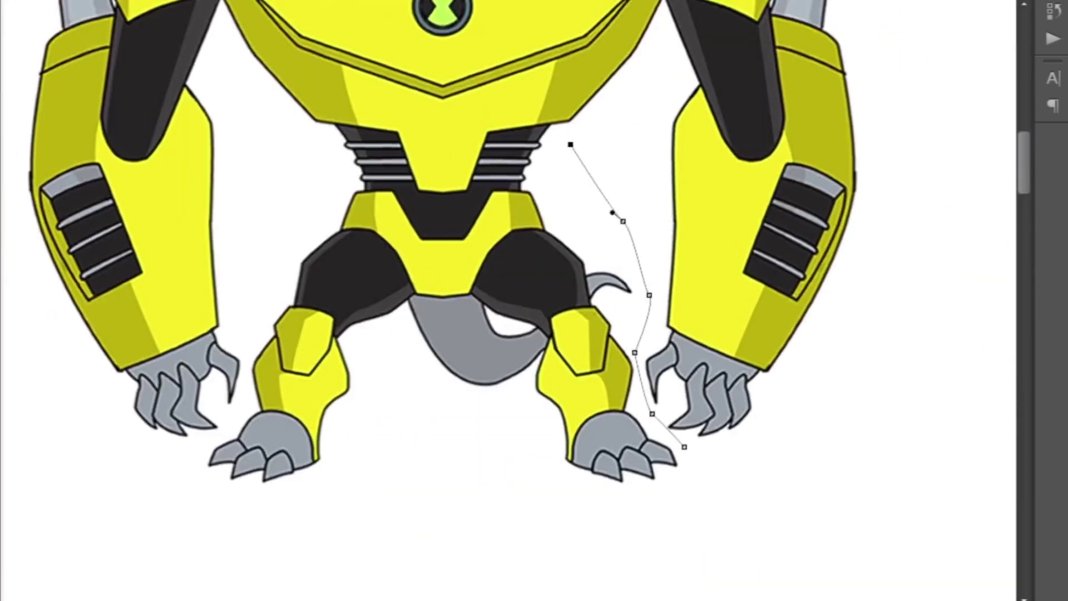
pyautogui.hotkey('ctrl', '+')
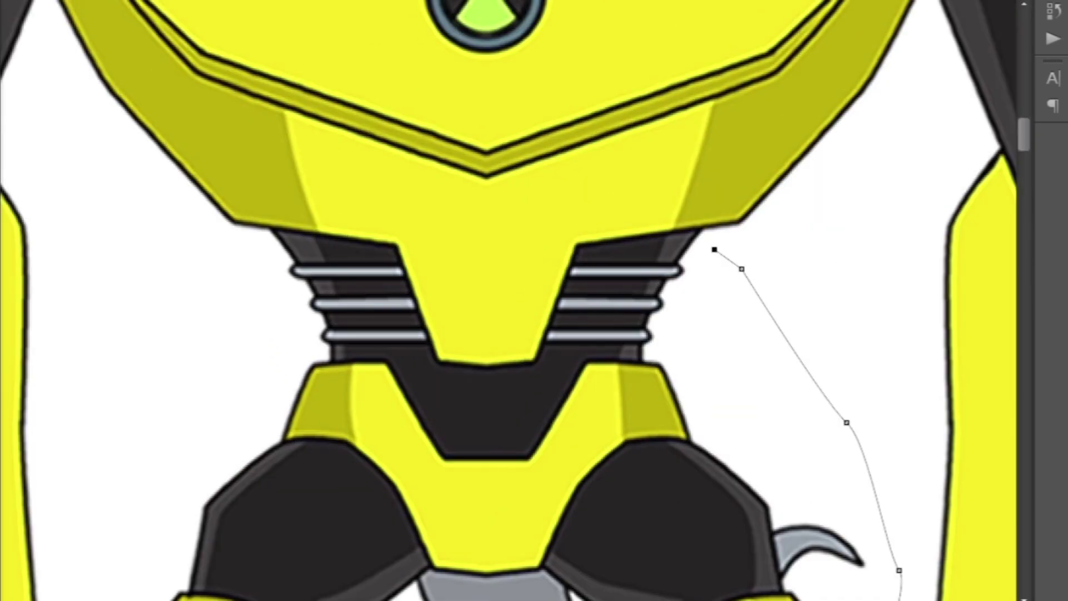
pyautogui.hotkey('ctrl', '0')
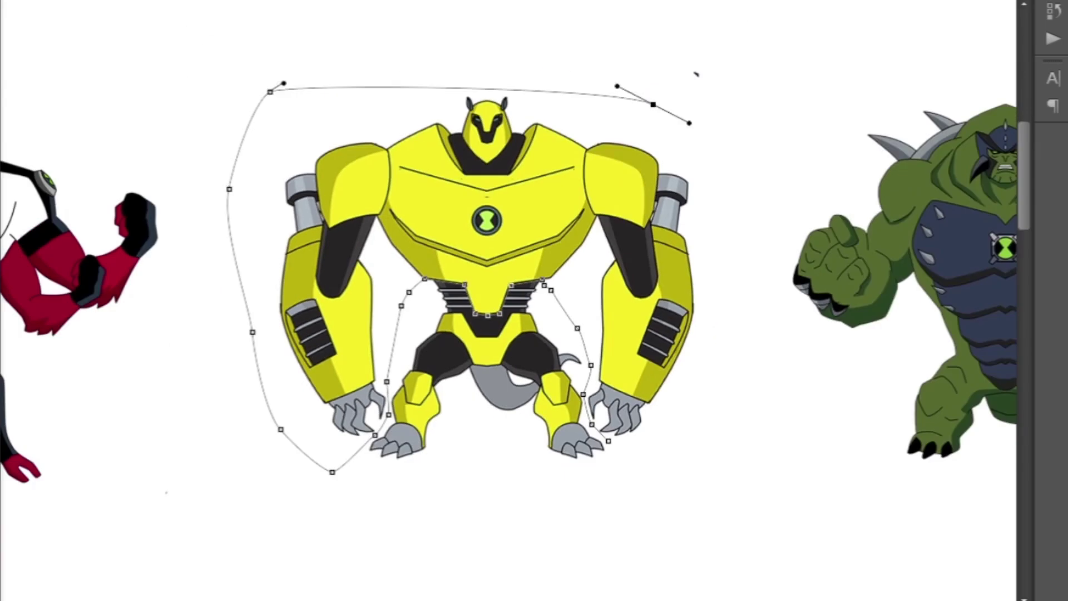
pyautogui.hotkey('ctrl', 'Return')
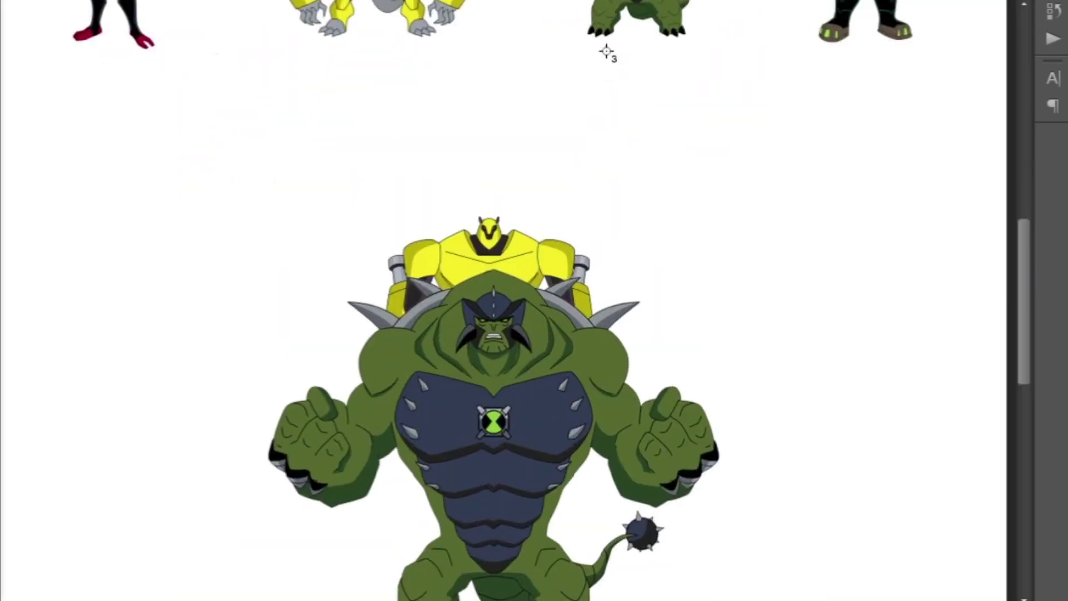
# - Place the yellow upper body over the green base body and enlarge it to cover the chest and arms
pyautogui.moveTo(489, 261); pyautogui.dragTo(632, 424)
pyautogui.hotkey('ctrl', '-')
pyautogui.hotkey('ctrl', 't')
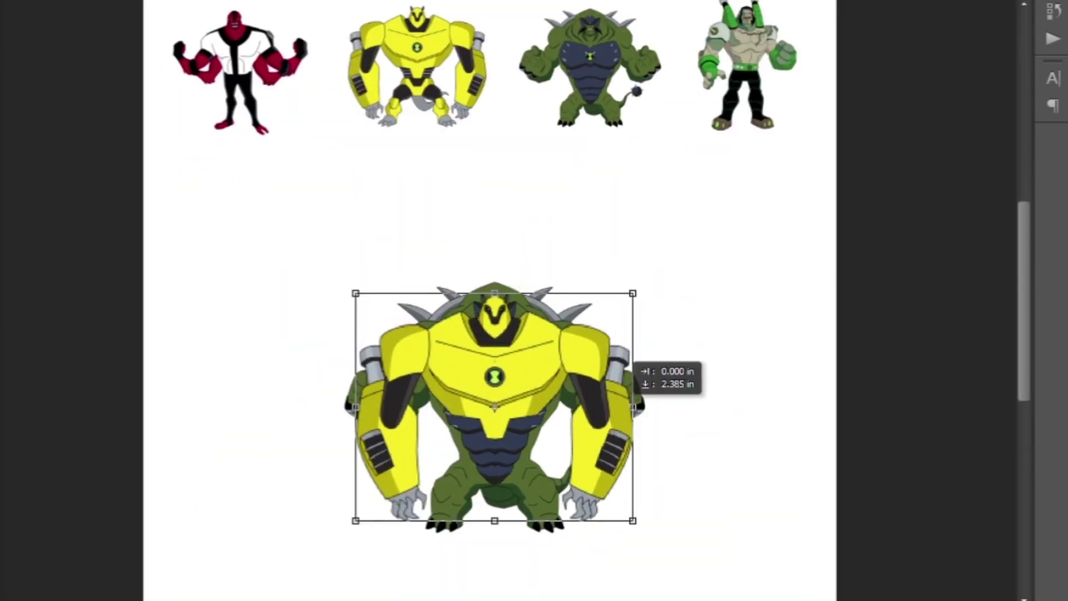
pyautogui.moveTo(632, 513); pyautogui.dragTo(649, 533)
pyautogui.press('Return')
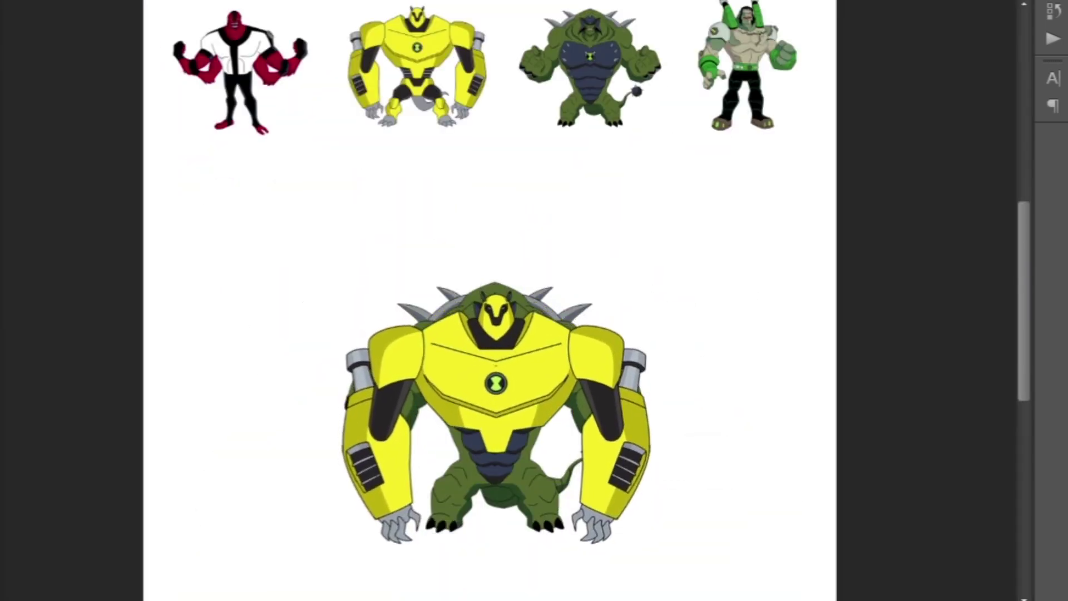
# - Fit the yellow alien's lower legs over both green legs and remove the yellow forearms below the shoulders
pyautogui.hotkey('ctrl', '+')
pyautogui.hotkey('ctrl', '+')
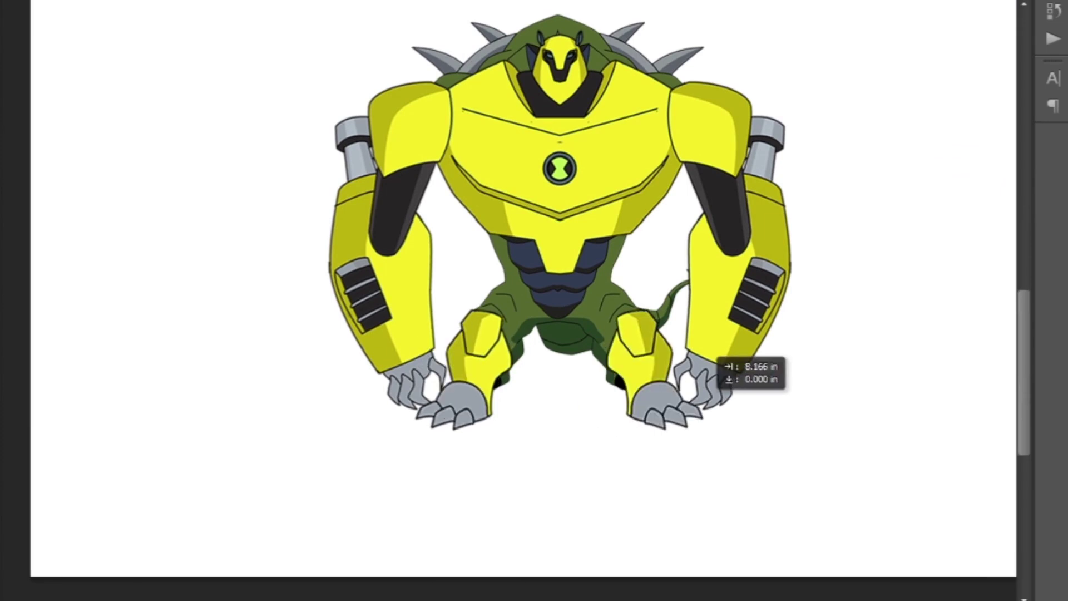
pyautogui.moveTo(710, 349); pyautogui.dragTo(708, 351)
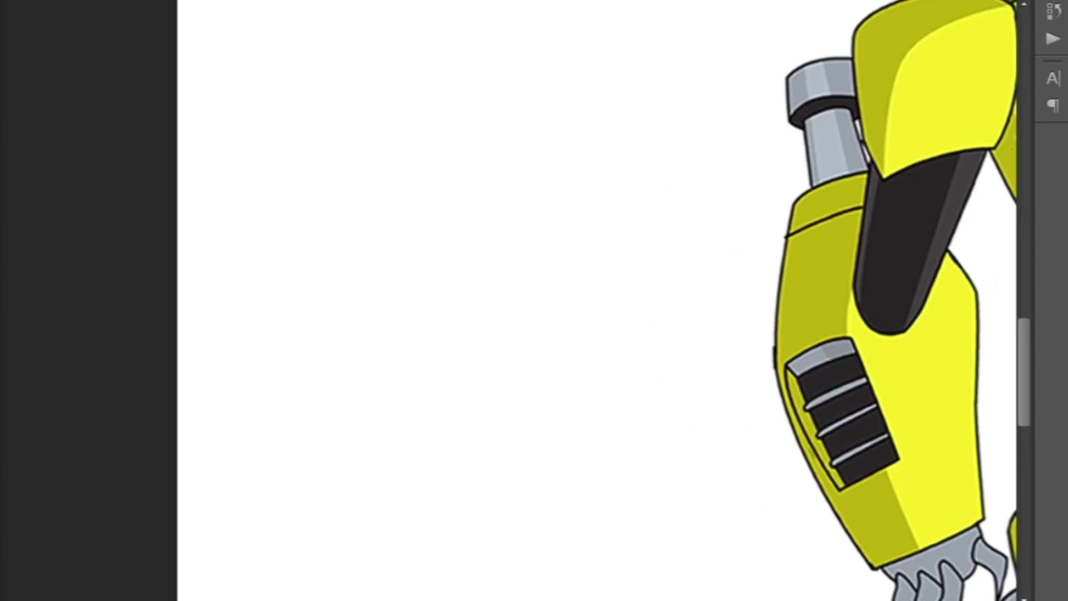
pyautogui.scroll(5, 1001, 72)
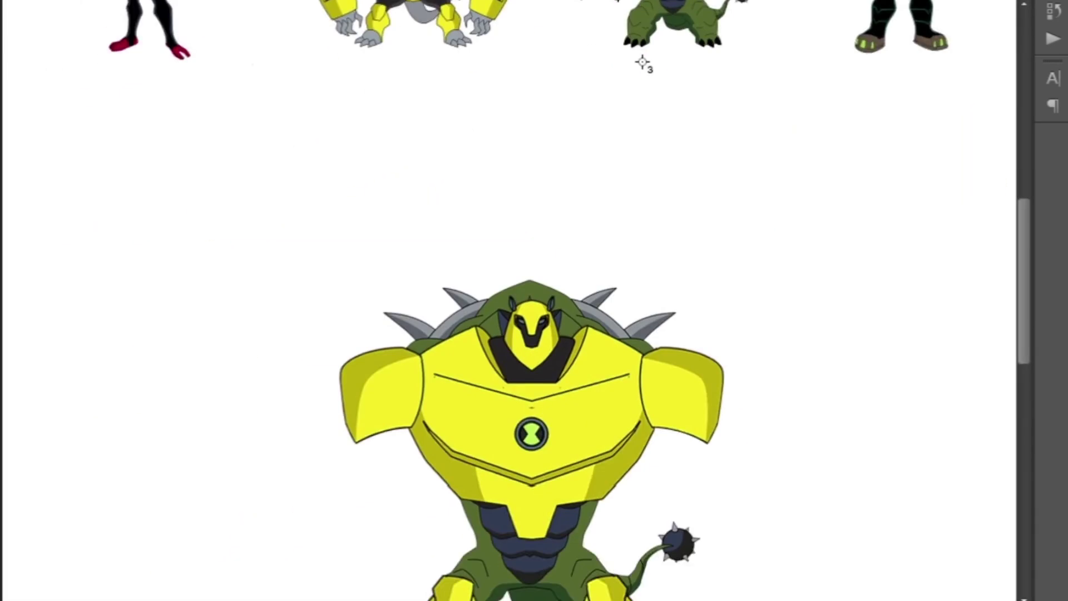
# - Copy the red alien's pair of arms, then rotate, enlarge and fit it under one of the fusion's yellow shoulders
pyautogui.scroll(-5, 534, 301)
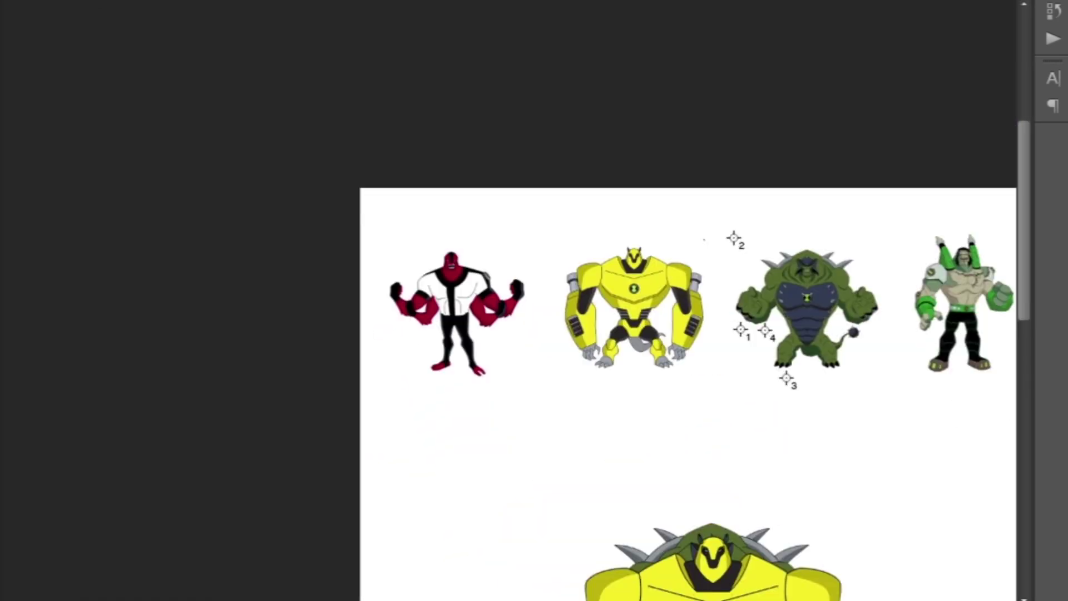
pyautogui.scroll(6, 468, 275)
pyautogui.scroll(2, 495, 309)
pyautogui.moveTo(443, 261); pyautogui.dragTo(427, 183)
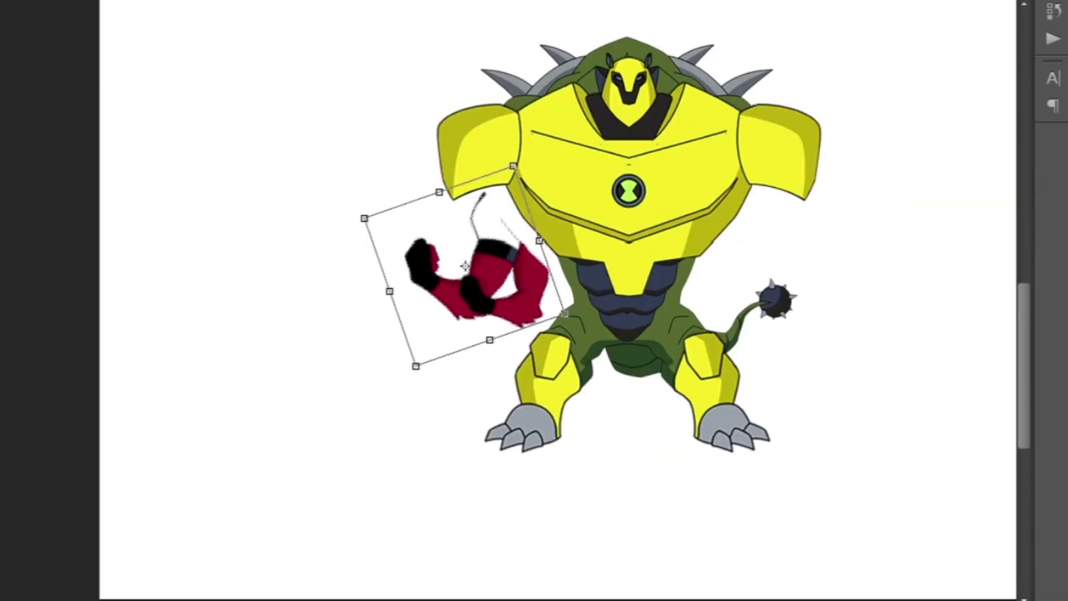
pyautogui.press('Return')
pyautogui.hotkey('ctrl', 't')
pyautogui.moveTo(334, 315); pyautogui.dragTo(302, 331)
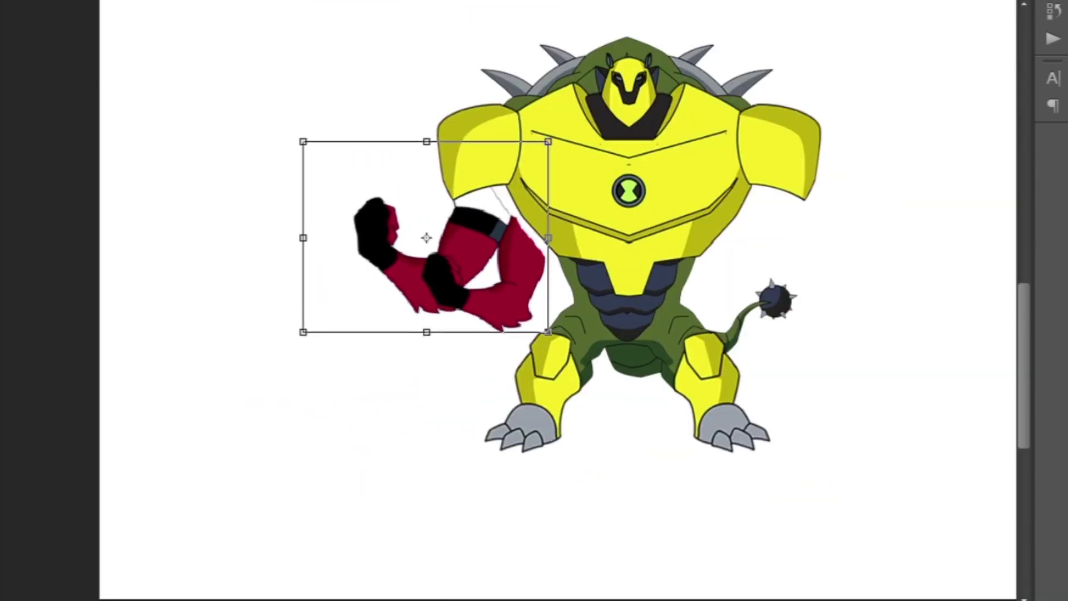
pyautogui.press('Return')
pyautogui.scroll(-3, 427, 237)
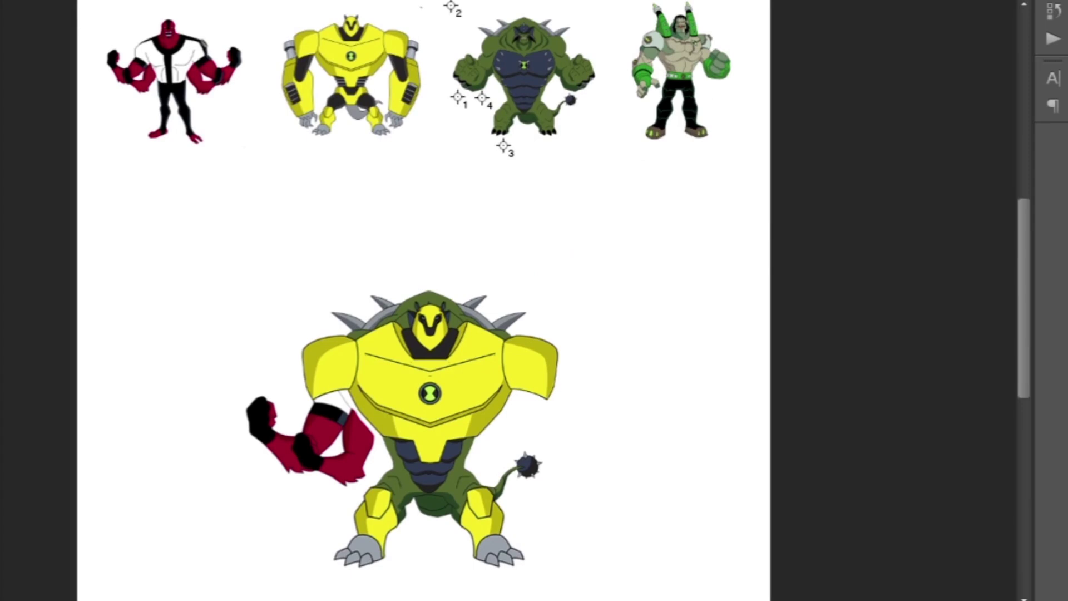
pyautogui.press('v')
pyautogui.moveTo(396, 414); pyautogui.dragTo(392, 396)
# - Trace the inner of the two red arms and remove it, leaving a single red arm with a black fist
pyautogui.scroll(4, 284, 465)
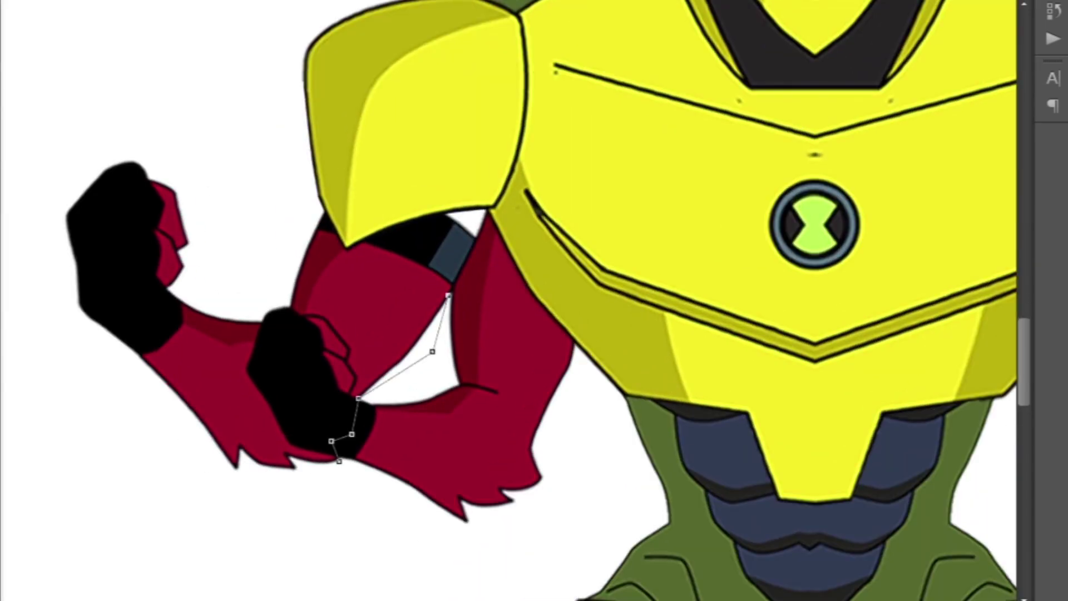
pyautogui.press('Return')
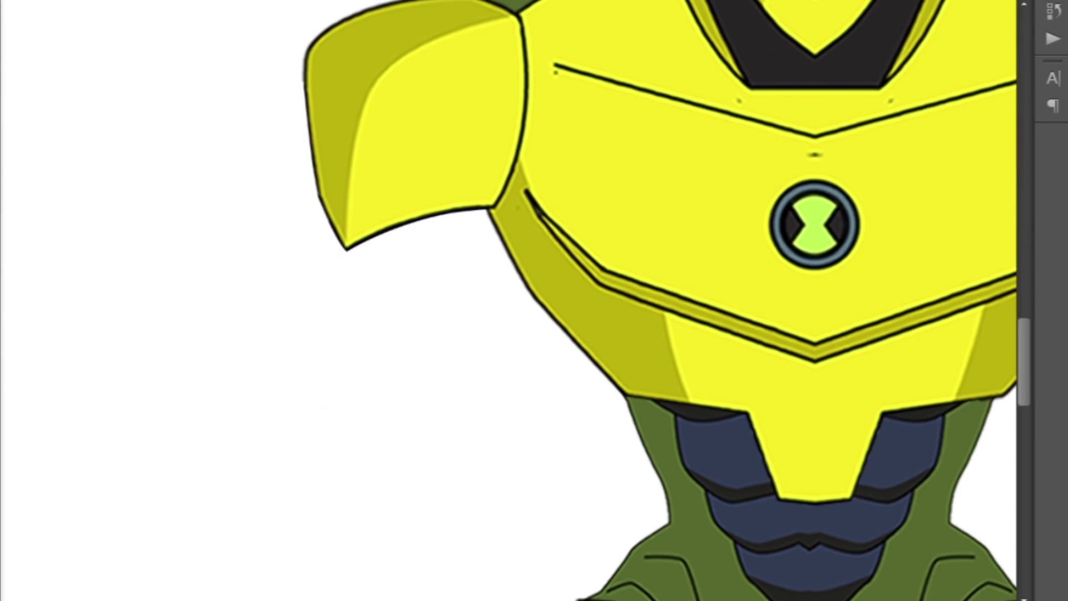
pyautogui.press('Return')
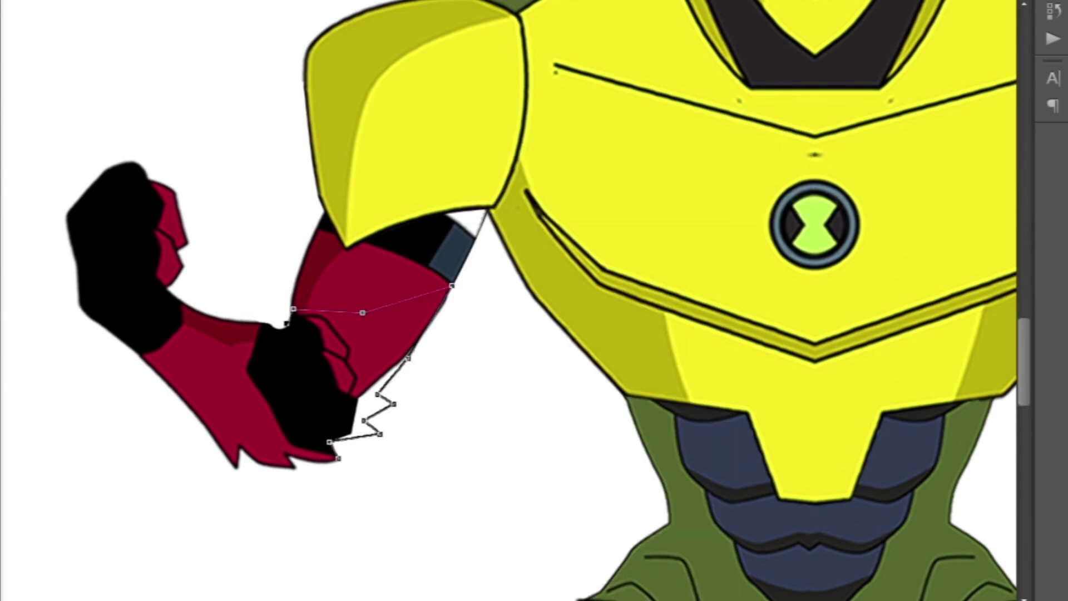
# - Select the traced elbow area with its spiky edge, fill it with the arm's red and deselect it
pyautogui.hotkey('ctrl', 'Return')
pyautogui.hotkey('alt', 'BackSpace')
pyautogui.hotkey('ctrl', 'd')
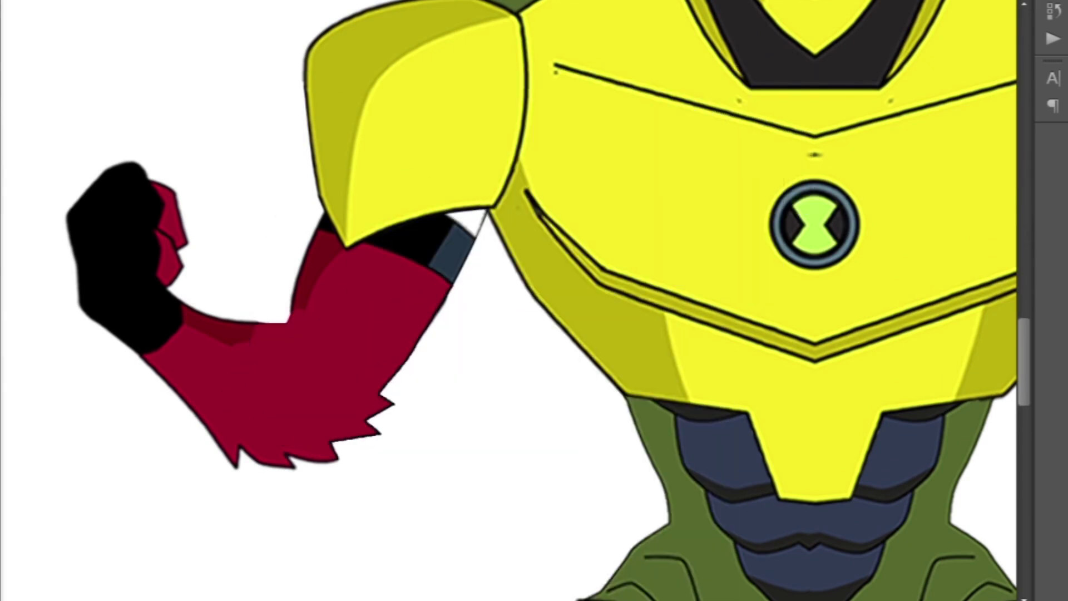
# - Add the black outline and dark red shading along the inner bend of the red elbow
pyautogui.rightClick(320, 339)
pyautogui.click(390, 263)
pyautogui.press('Return')
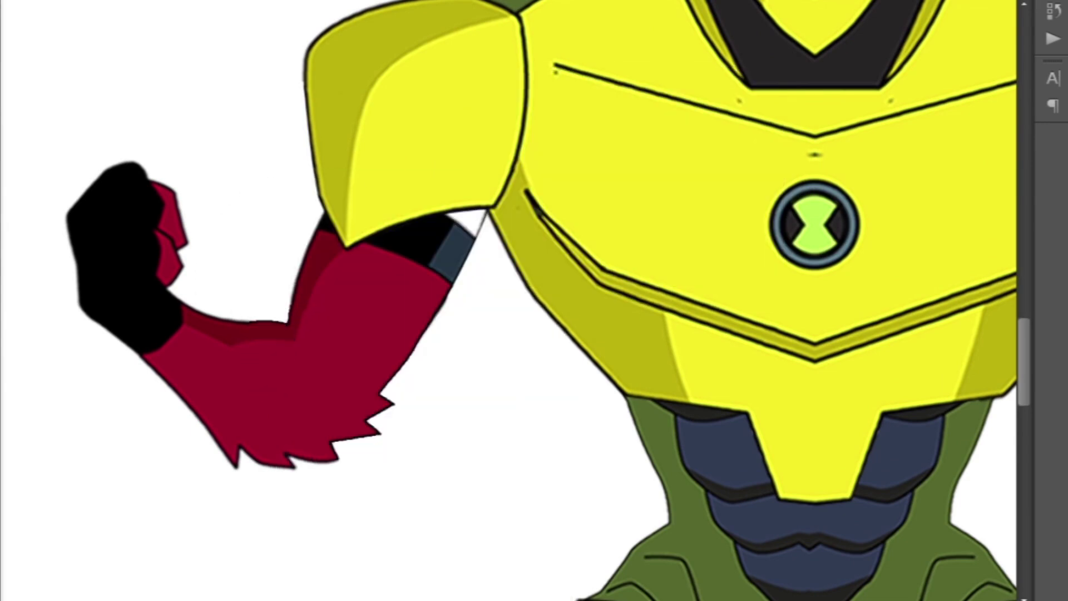
pyautogui.hotkey('ctrl', '0')
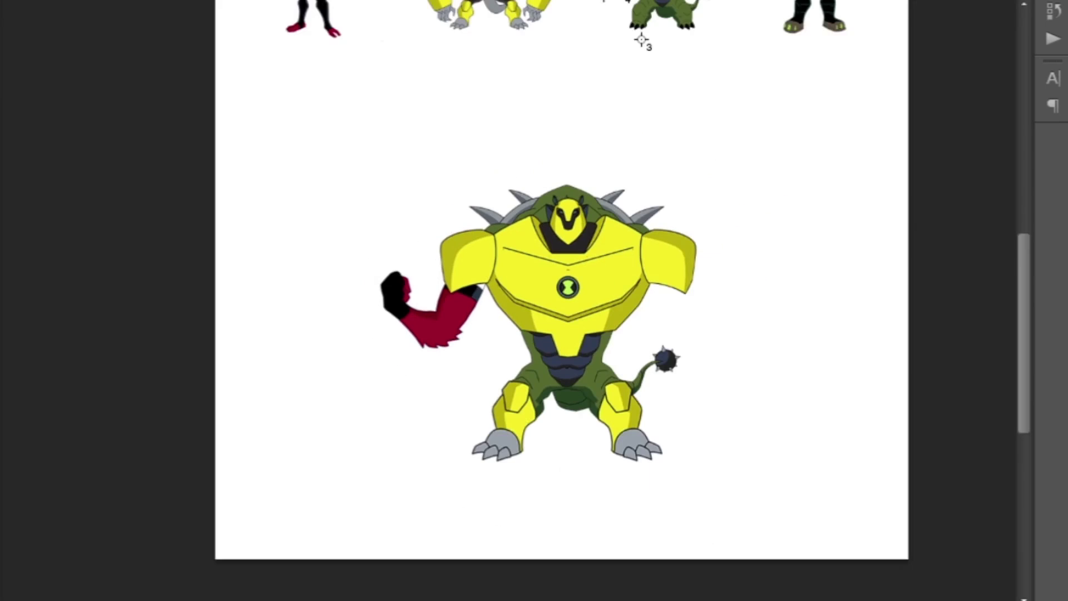
# - Adjust the red arm so it sits closer to the torso beneath the yellow shoulder
pyautogui.hotkey('ctrl', '+')
pyautogui.hotkey('ctrl', 't')
pyautogui.moveTo(456, 261); pyautogui.dragTo(476, 273)
pyautogui.press('Return')
pyautogui.hotkey('ctrl', '0')
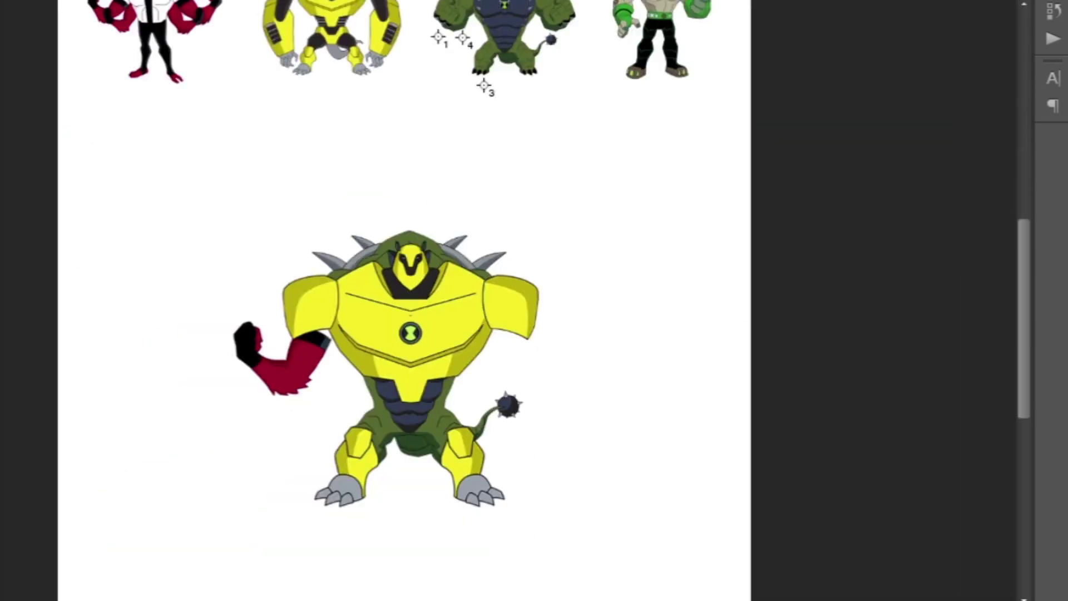
# - Trace the stitched alien's arm with the green wristband, copy it to the fusion and enlarge it beside the red arm
pyautogui.scroll(5, 501, 279)
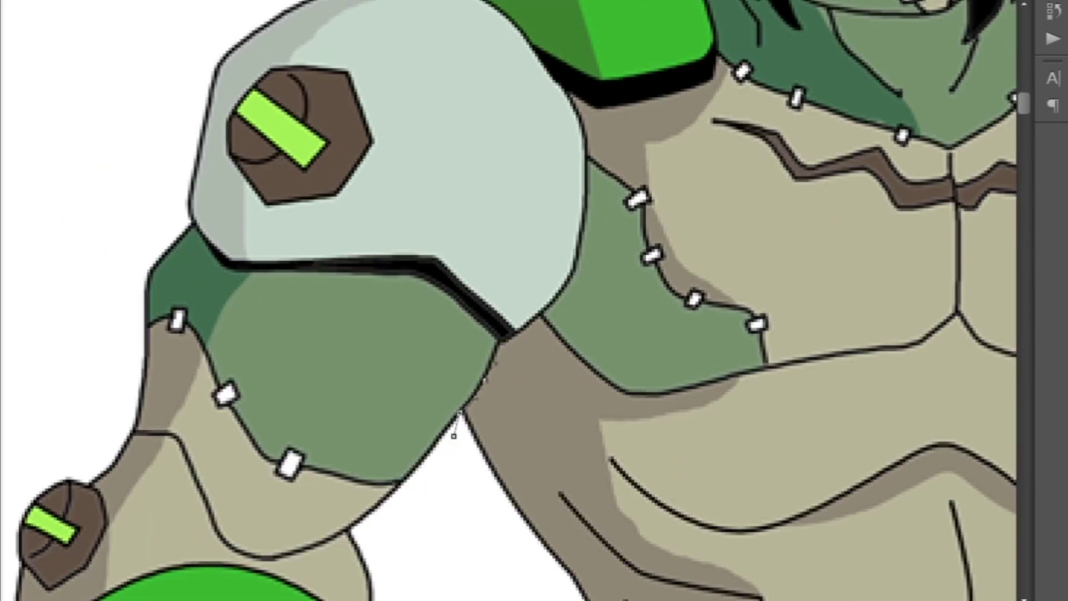
pyautogui.scroll(3, 501, 301)
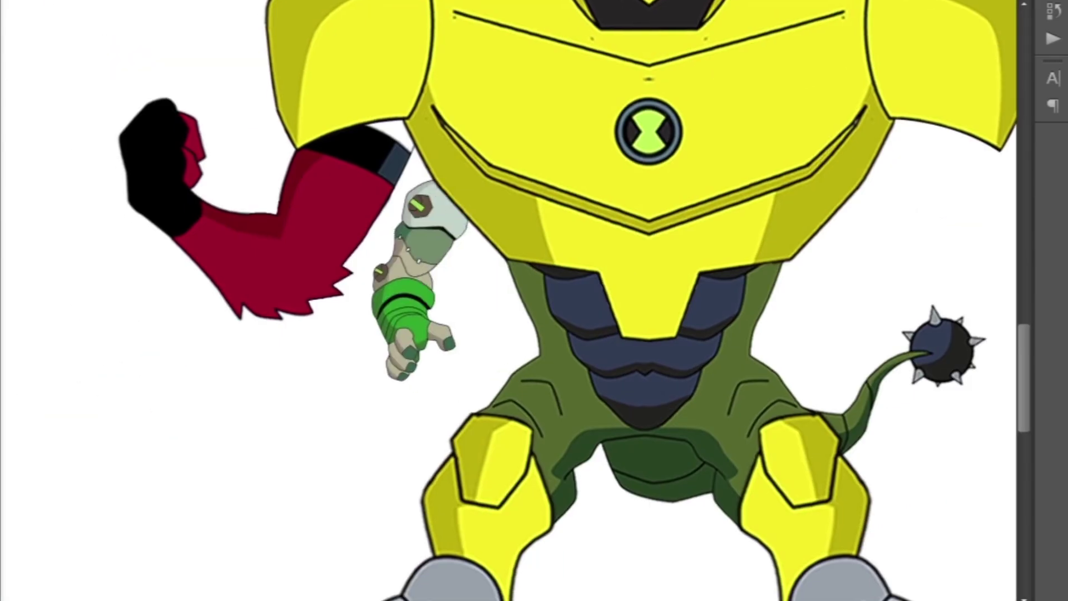
pyautogui.moveTo(439, 184); pyautogui.dragTo(470, 236)
pyautogui.hotkey('ctrl', '-')
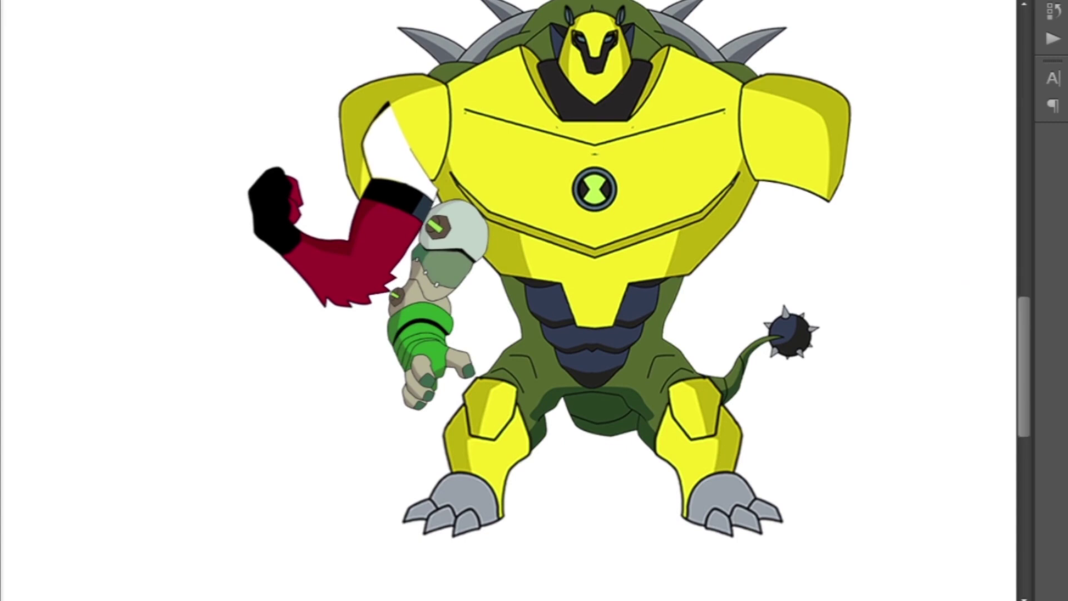
pyautogui.hotkey('ctrl', '-')
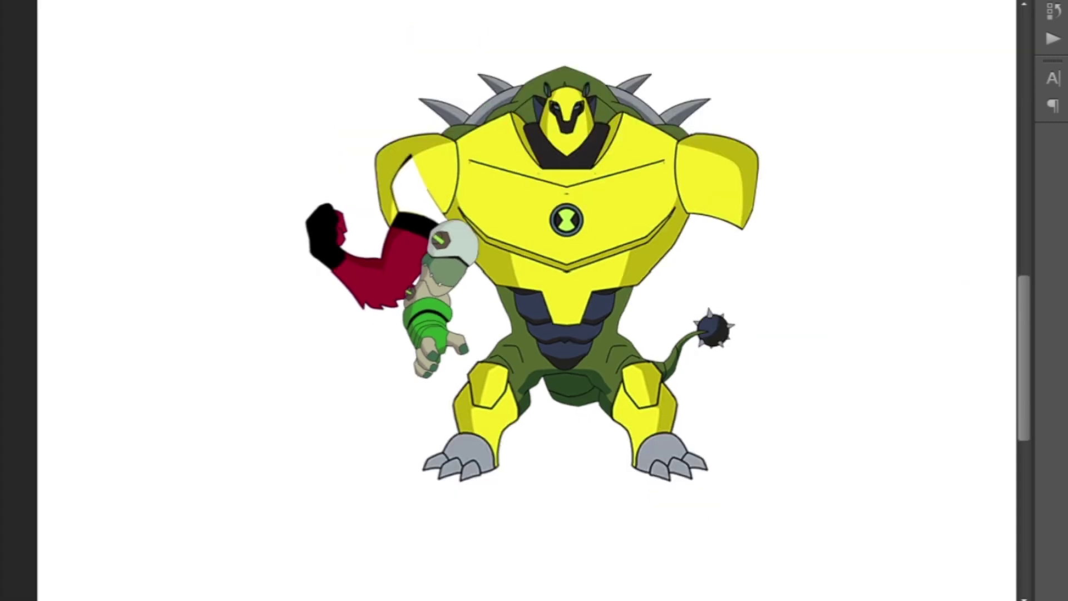
# - Tuck the red arm behind the yellow shoulder and settle the green-banded arm beneath it against the torso
pyautogui.hotkey('ctrl', '-')
pyautogui.hotkey('ctrl', '+')
pyautogui.hotkey('ctrl', '+')
pyautogui.hotkey('ctrl', '+')
pyautogui.click(370, 357)
pyautogui.press('Return')
pyautogui.moveTo(407, 356); pyautogui.dragTo(433, 383)
pyautogui.hotkey('ctrl', '-')
pyautogui.hotkey('ctrl', '+')
# - Place mirrored copies of the red arm and the green-banded arm on the opposite side of the body
pyautogui.moveTo(262, 312); pyautogui.dragTo(730, 318)
pyautogui.moveTo(378, 389); pyautogui.dragTo(645, 390)
pyautogui.hotkey('ctrl', '-')
# - Cover the remnants of the dark blue helmet beside the yellow head with the green of the back
pyautogui.hotkey('ctrl', 'x')
pyautogui.hotkey('ctrl', '+')
pyautogui.hotkey('ctrl', '+')
pyautogui.hotkey('ctrl', '+')
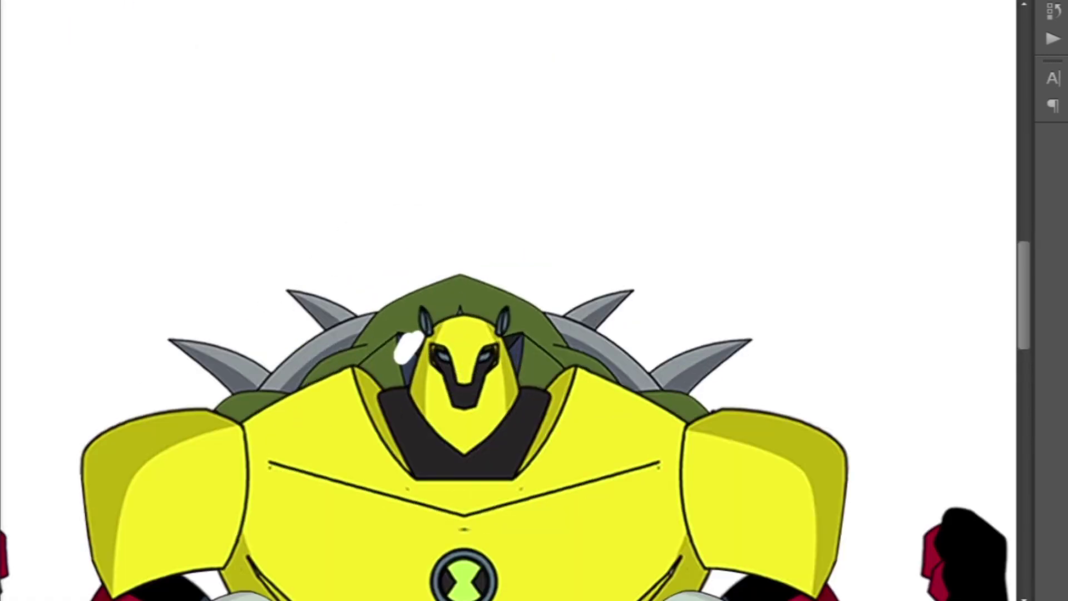
pyautogui.hotkey('ctrl', '-')
pyautogui.hotkey('ctrl', '-')
pyautogui.hotkey('ctrl', '-')
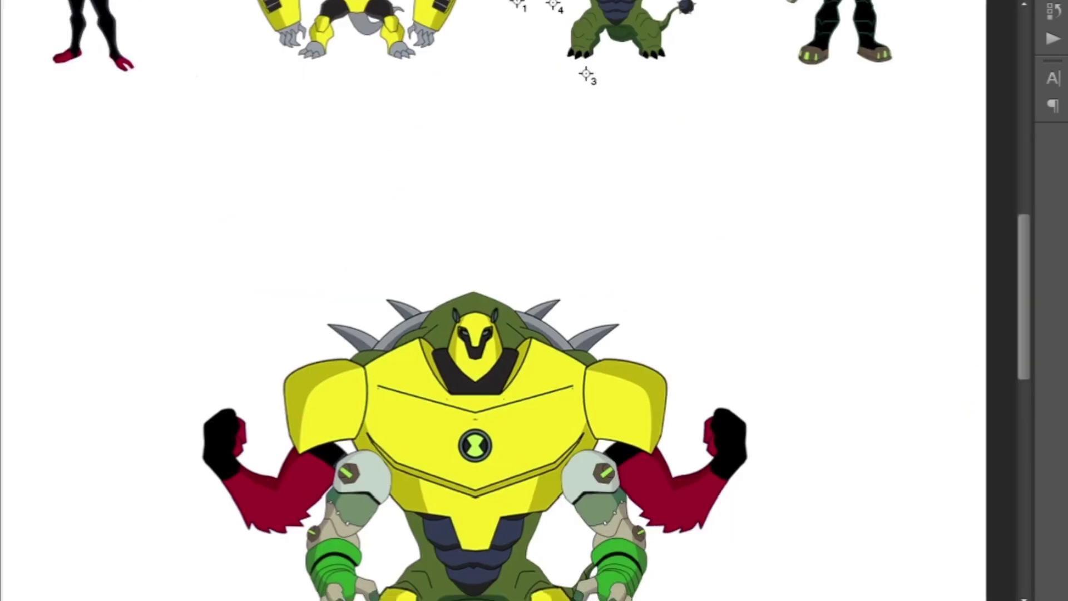
# - Paste the red alien's head and neck over the yellow head and enlarge it to fit inside the black collar
pyautogui.hotkey('ctrl', '+')
pyautogui.hotkey('ctrl', 'v')
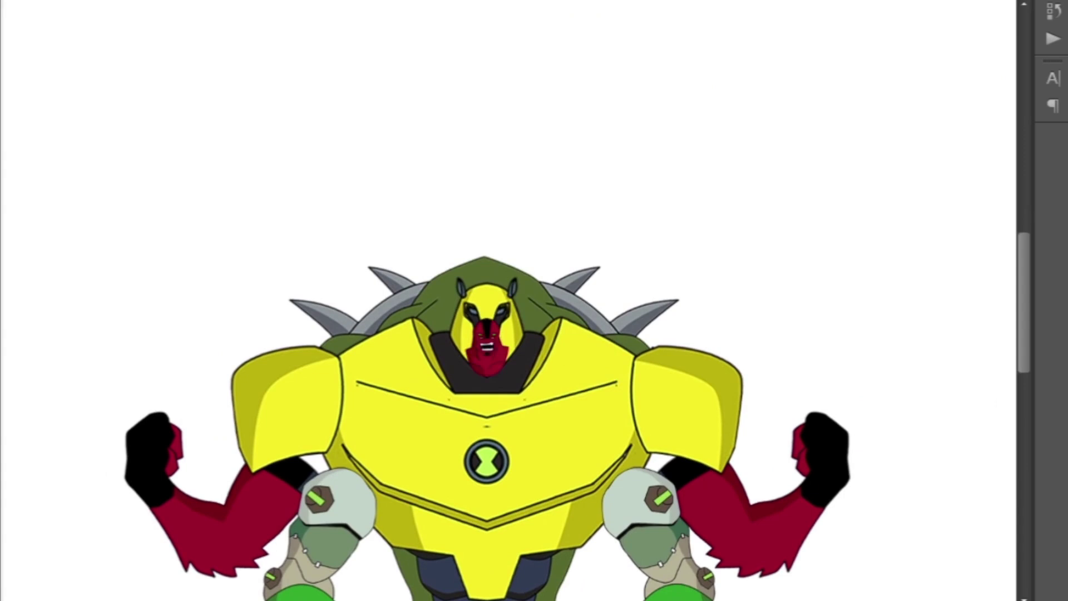
pyautogui.hotkey('ctrl', 't')
pyautogui.scroll(-3, 495, 381)
pyautogui.scroll(1, 495, 381)
pyautogui.scroll(-3, 495, 381)
pyautogui.scroll(2, 495, 382)
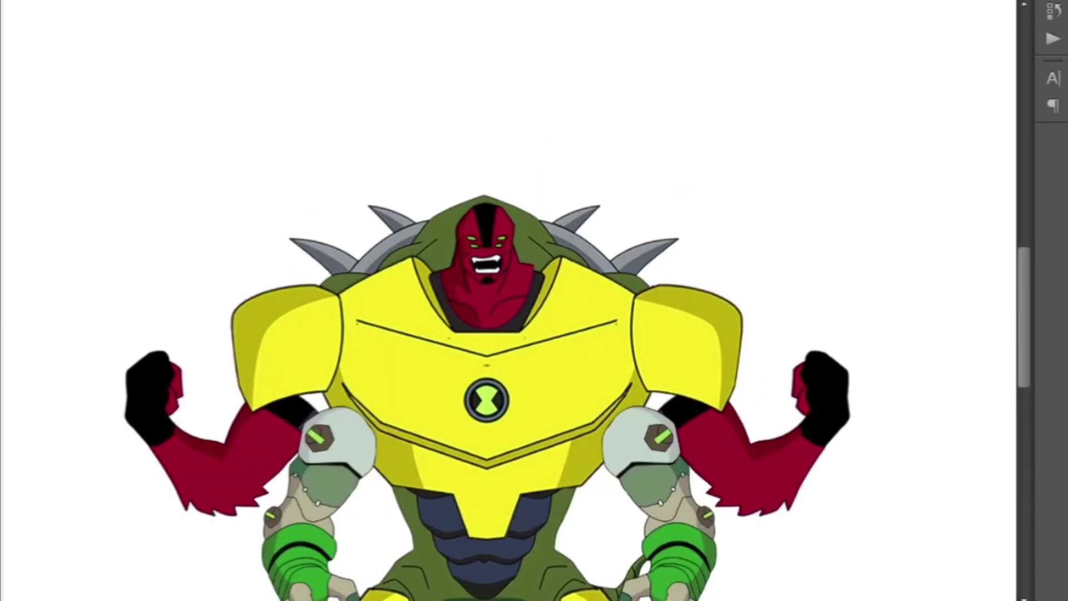
# - Replace the dark collar around the neck with red skin reaching the yellow armour, and shade one side of it dark red
pyautogui.hotkey('ctrl', '+')
pyautogui.hotkey('ctrl', '+')
pyautogui.click(568, 133)
pyautogui.click(590, 195)
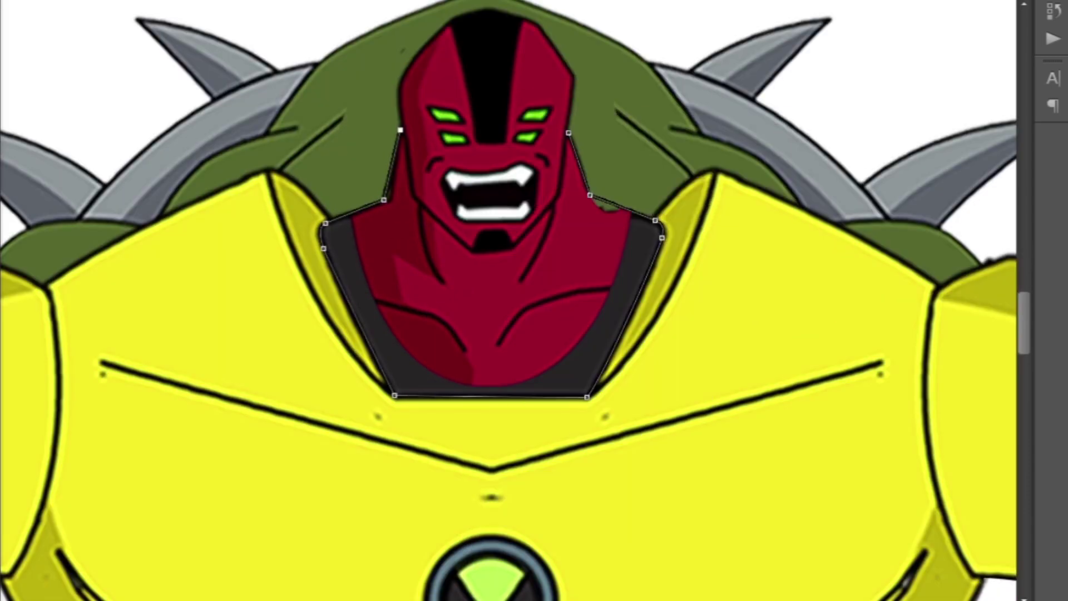
pyautogui.press('Return')
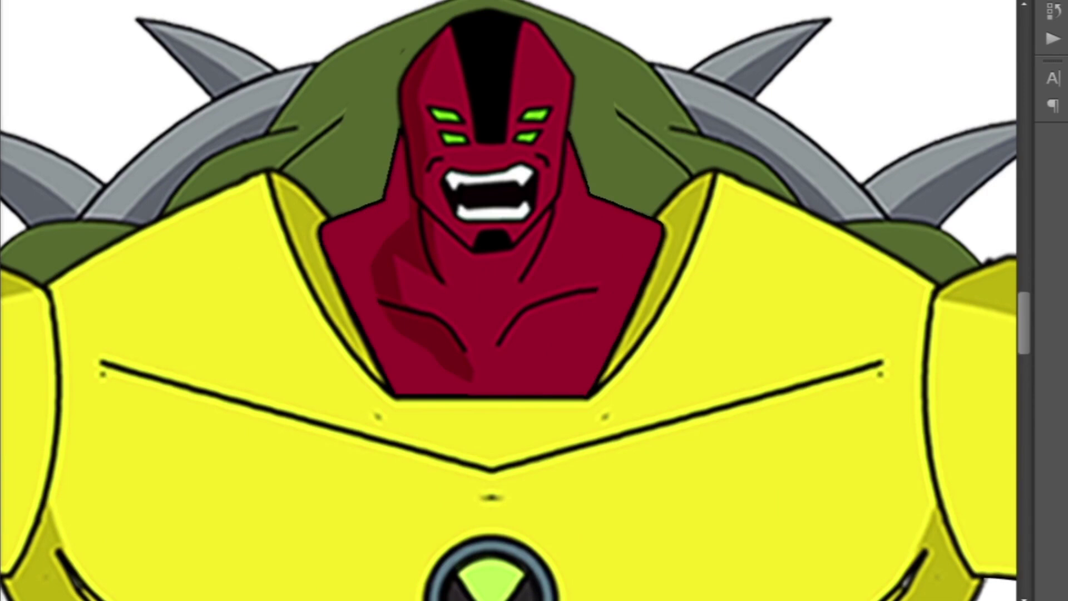
pyautogui.press('Return')
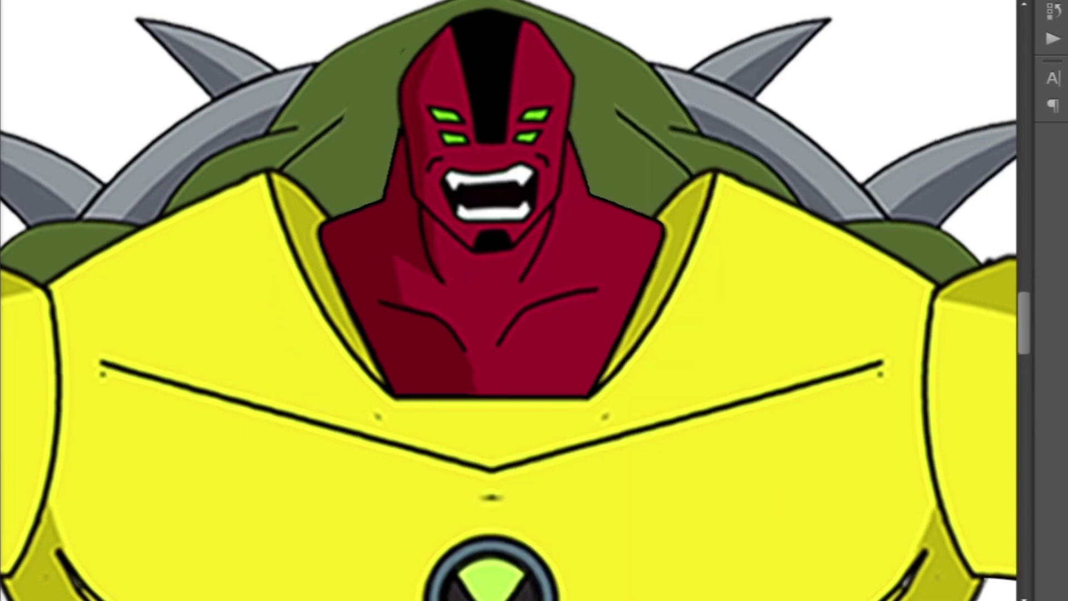
# - Outline the green bolted shoulder device on the stitched alien and place a copy on one yellow shoulder of the fusion
pyautogui.hotkey('ctrl', '-')
pyautogui.hotkey('ctrl', '-')
pyautogui.hotkey('ctrl', '-')
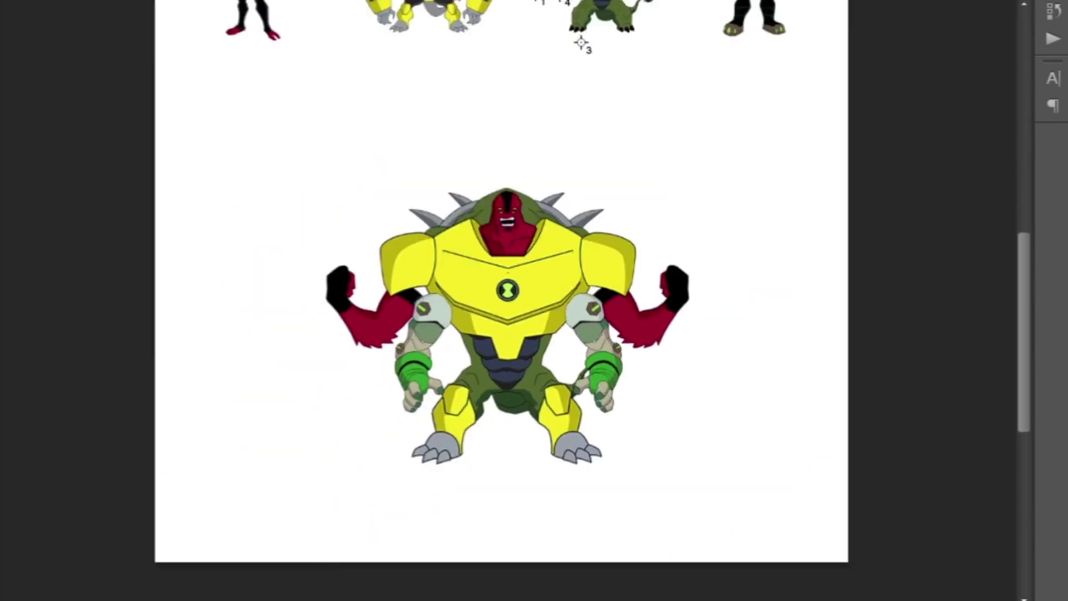
pyautogui.hotkey('ctrl', '+')
pyautogui.hotkey('ctrl', '-')
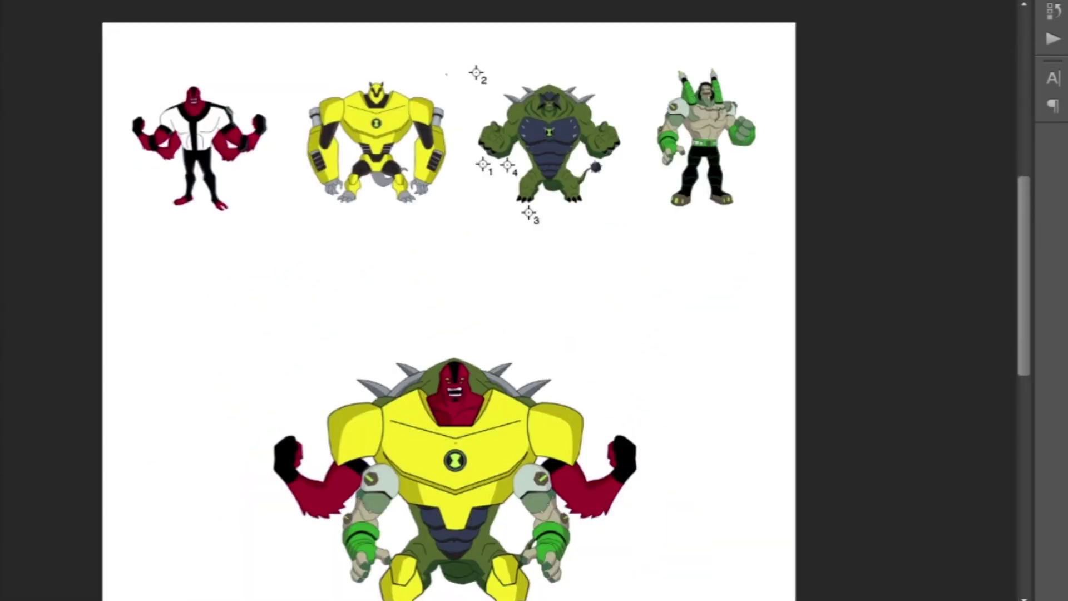
pyautogui.scroll(-1, 468, 300)
pyautogui.scroll(8, 723, 67)
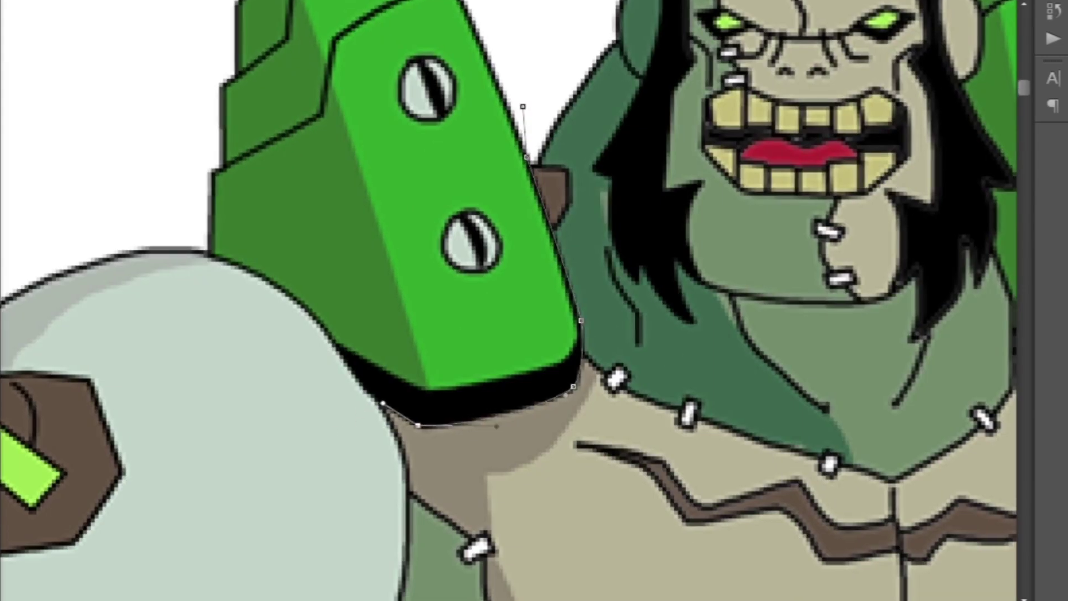
pyautogui.moveTo(501, 390); pyautogui.dragTo(406, 178)
pyautogui.moveTo(367, 234); pyautogui.dragTo(417, 210)
# - Fit the green device's base against the yellow shoulder pad and place a mirrored copy on the opposite shoulder
pyautogui.hotkey('ctrl', '-')
pyautogui.hotkey('ctrl', '+')
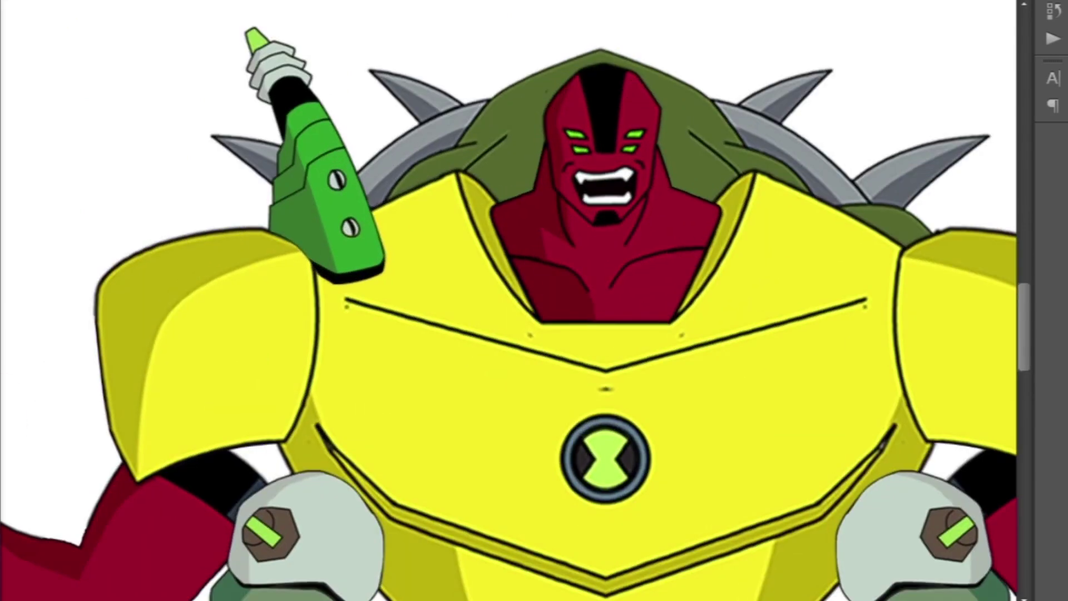
pyautogui.hotkey('ctrl', '+')
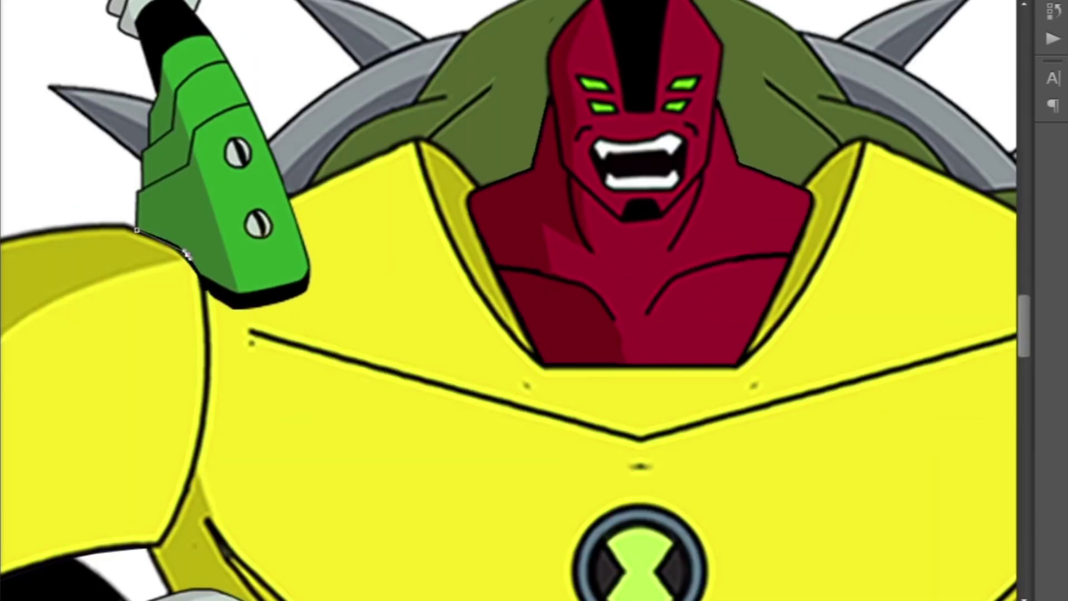
pyautogui.hotkey('ctrl', '-')
pyautogui.moveTo(704, 217); pyautogui.dragTo(787, 226)
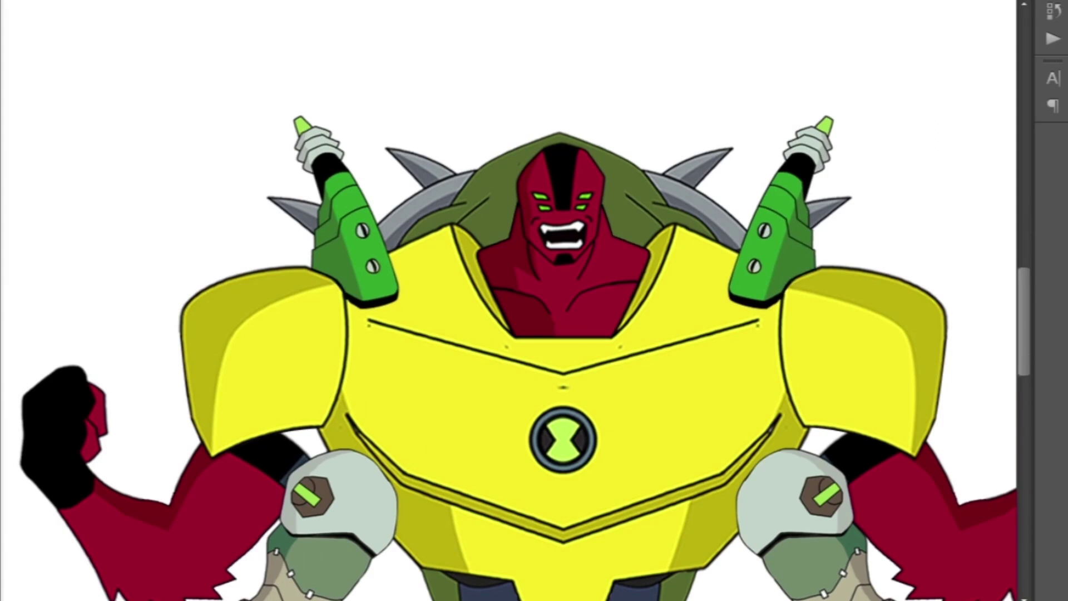
# - In the document with the next four reference aliens, join the brown alien's upper body to the black, white and green legs
pyautogui.hotkey('ctrl', '-')
pyautogui.hotkey('ctrl', '-')
pyautogui.hotkey('ctrl', '+')
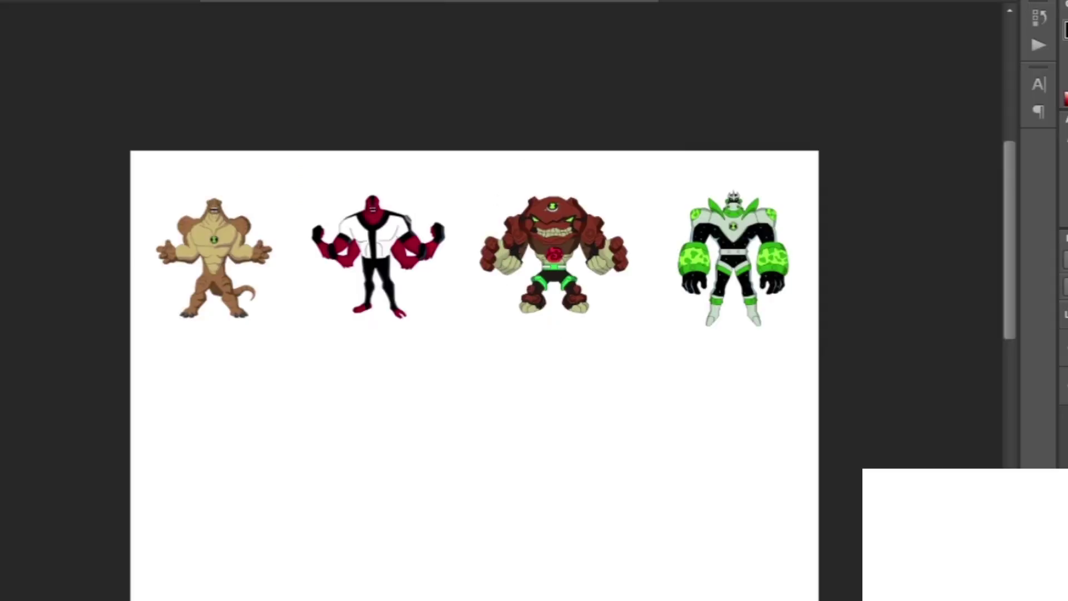
pyautogui.hotkey('ctrl', 'v')
pyautogui.hotkey('ctrl', 't')
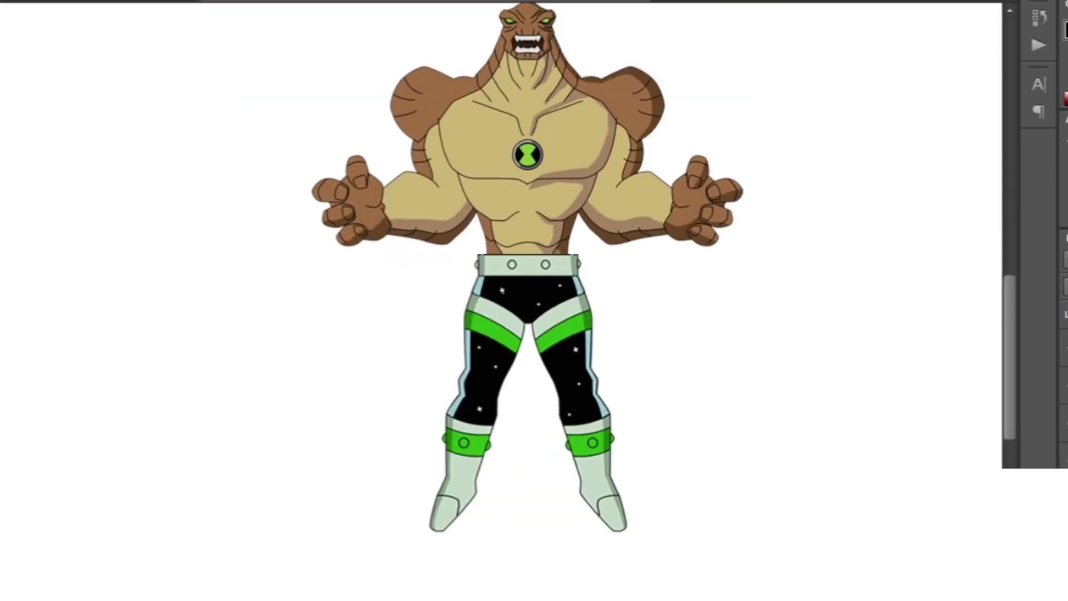
pyautogui.hotkey('ctrl', '-')
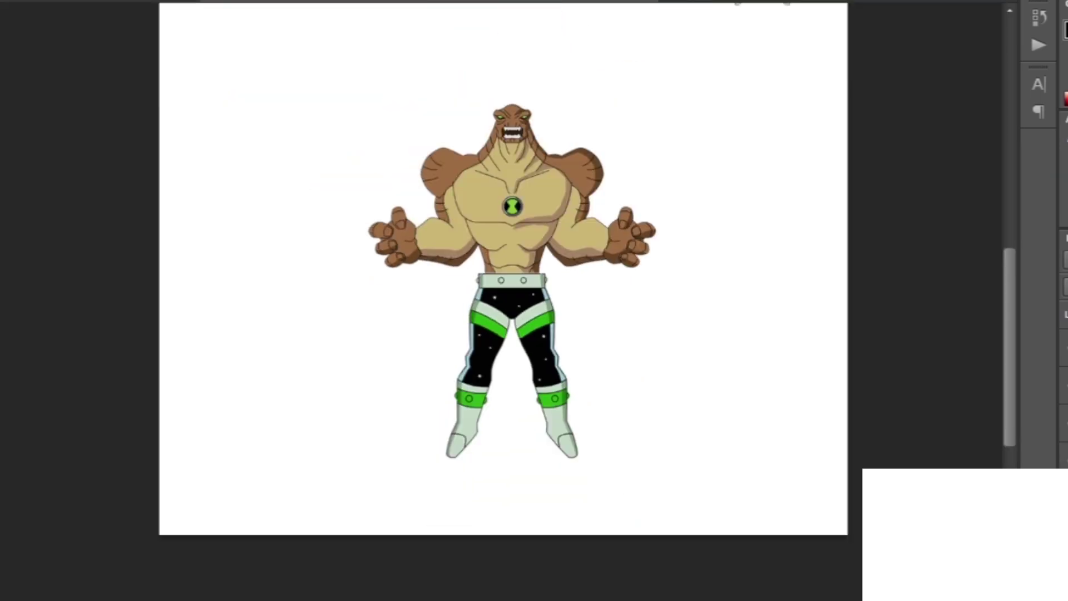
# - Add the white chest armour, crowned helmet and green collar to the body, and two red rock arms on one side
pyautogui.scroll(3, 534, 278)
pyautogui.hotkey('ctrl', '+')
pyautogui.hotkey('ctrl', '+')
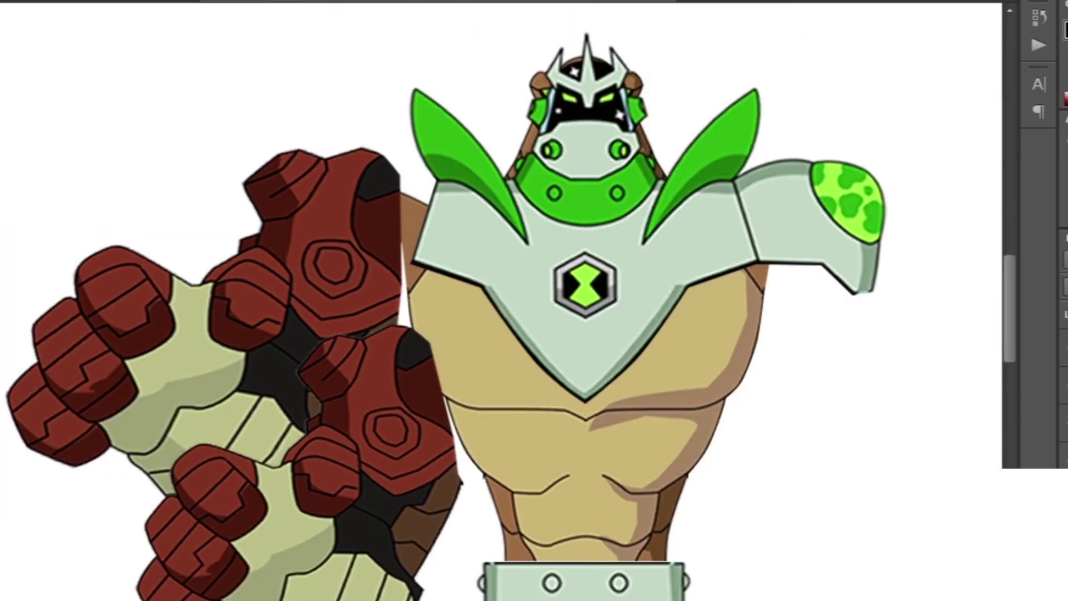
# - Clean up the lower rock arm's join with the torso and mirror both rock arms onto the opposite side
pyautogui.hotkey('ctrl', '+')
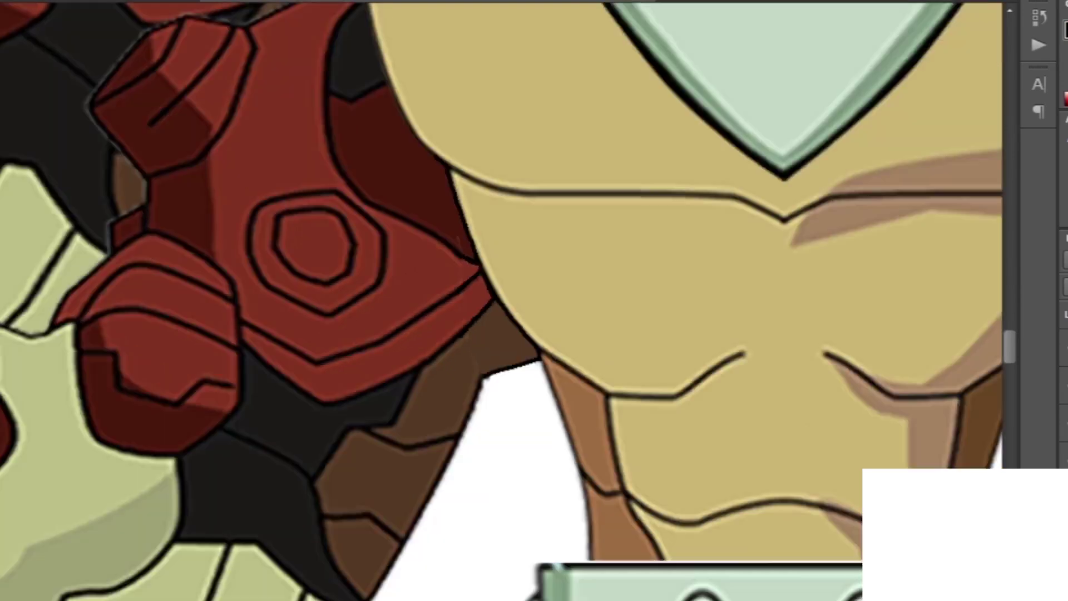
pyautogui.hotkey('ctrl', '+')
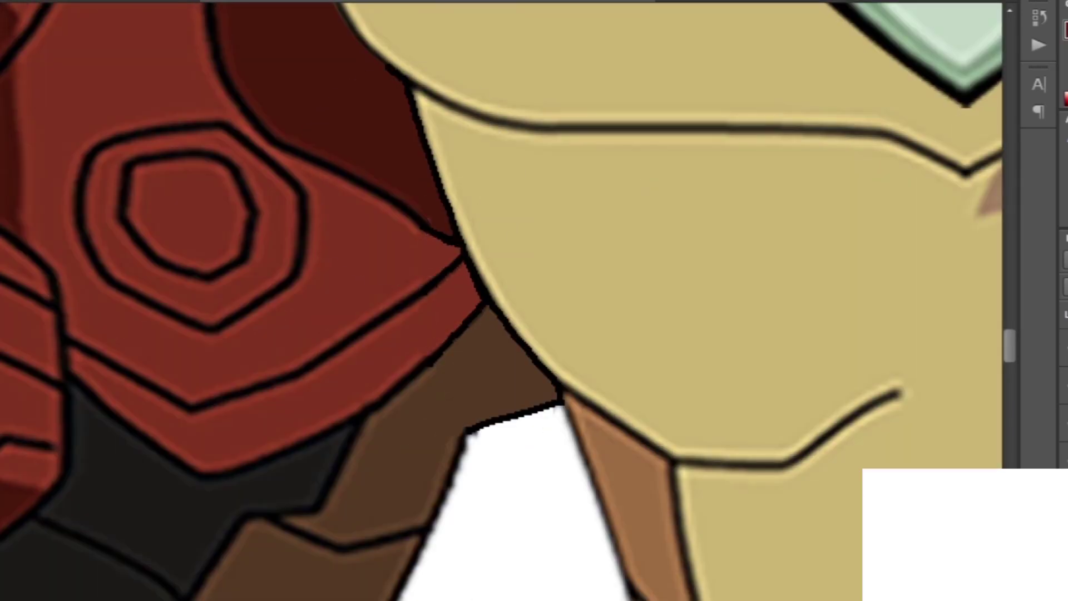
pyautogui.hotkey('ctrl', '0')
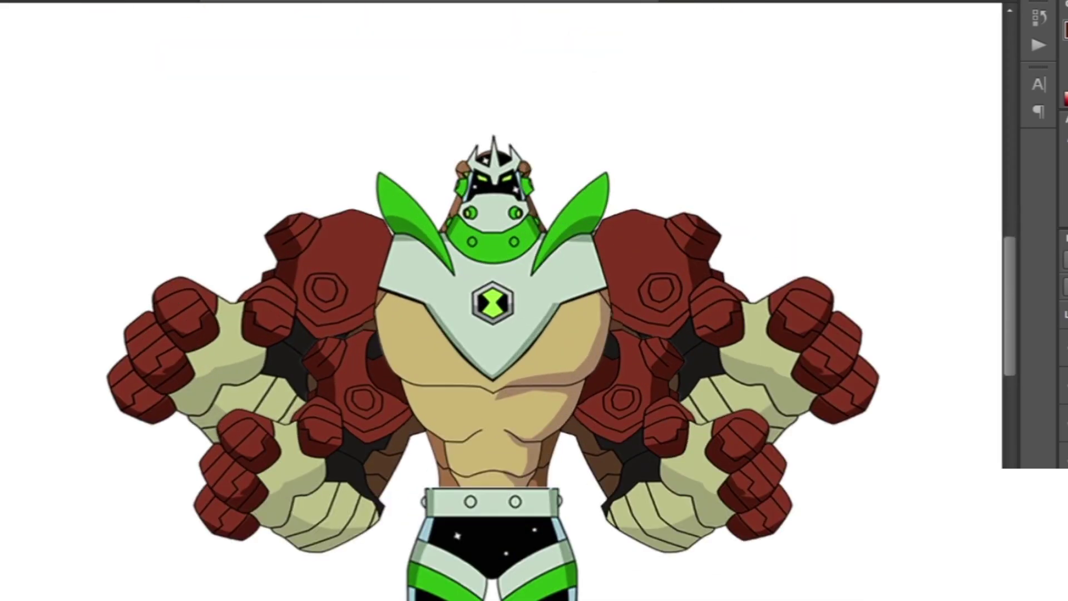
# - Extend the white chest armour outward over the shoulder joints on both sides, with a black outline and shaded lower edges
pyautogui.hotkey('ctrl', '+')
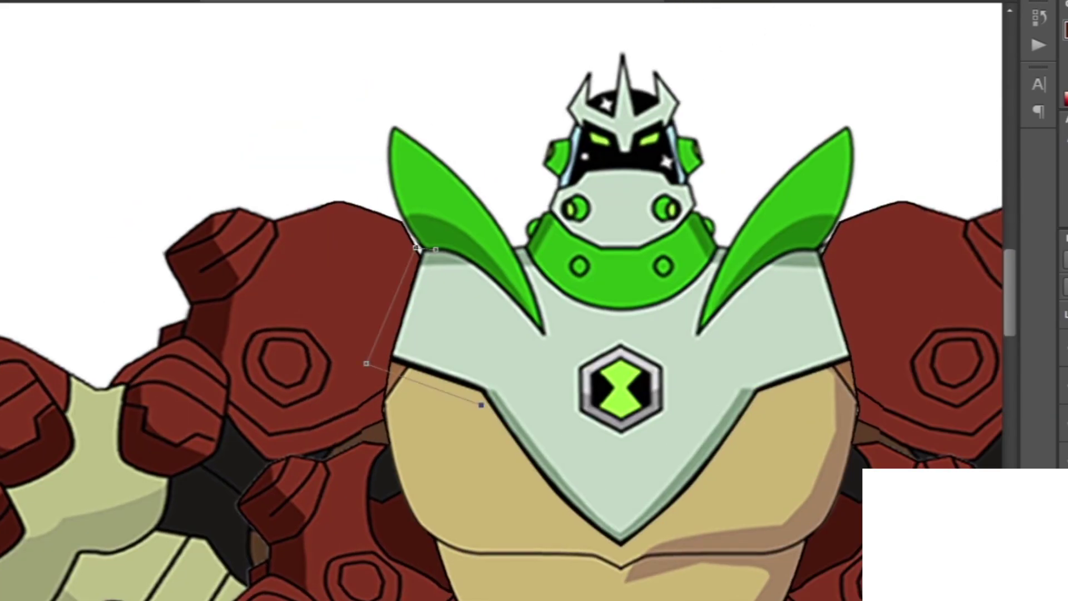
pyautogui.rightClick(501, 177)
pyautogui.press('Return')
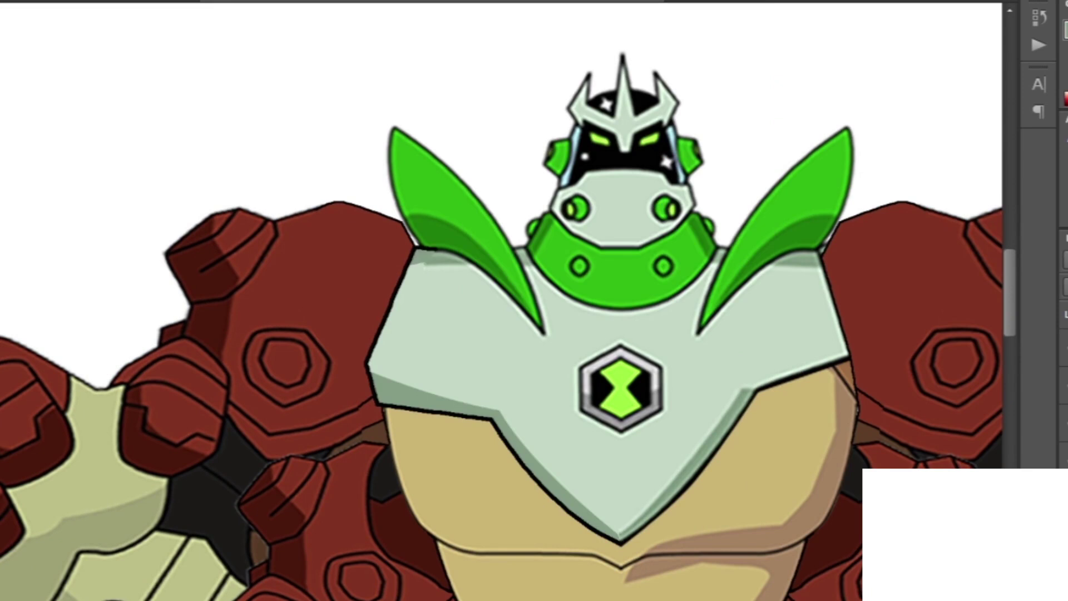
pyautogui.hotkey('ctrl', '-')
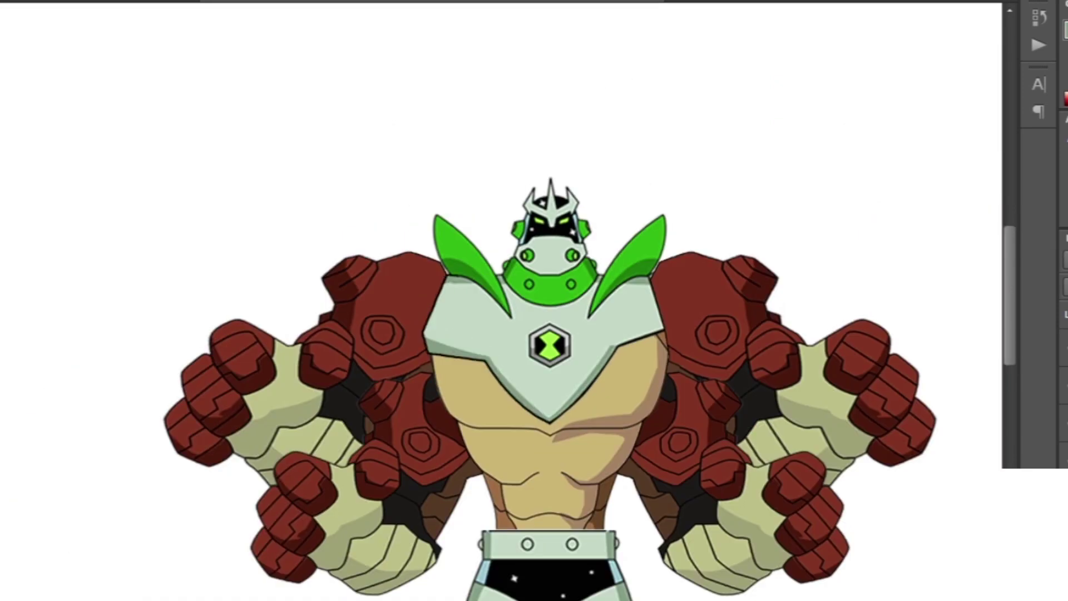
pyautogui.hotkey('ctrl', '-')
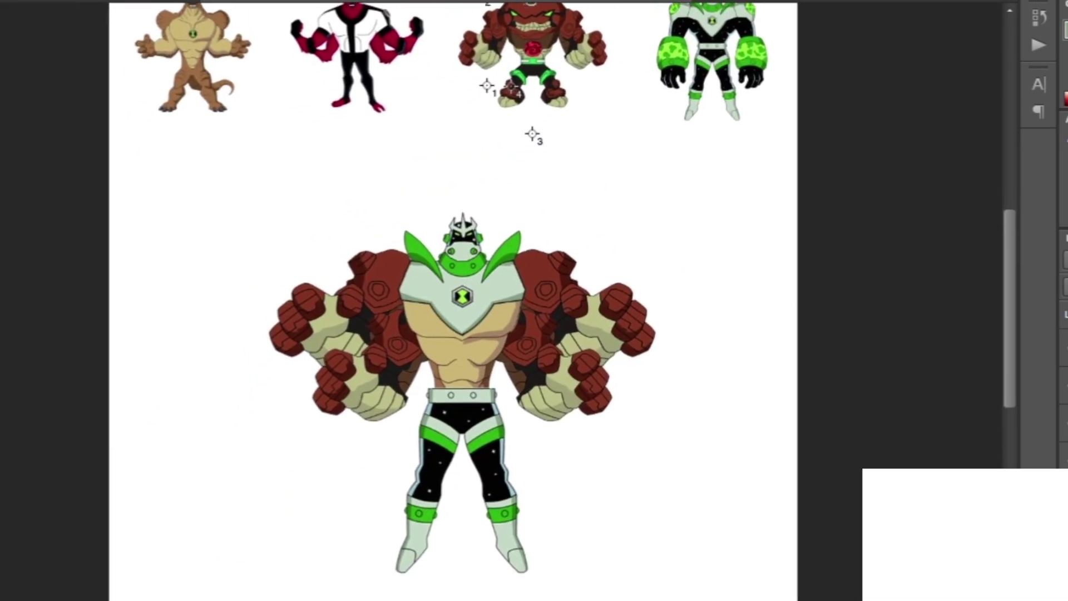
# - Rework the brown sides of the waist into matching straighter contours that meet the belt
pyautogui.hotkey('ctrl', '+')
pyautogui.hotkey('ctrl', '+')
pyautogui.hotkey('ctrl', '+')
pyautogui.press('Return')
pyautogui.hotkey('ctrl', 'z')
pyautogui.press('Return')
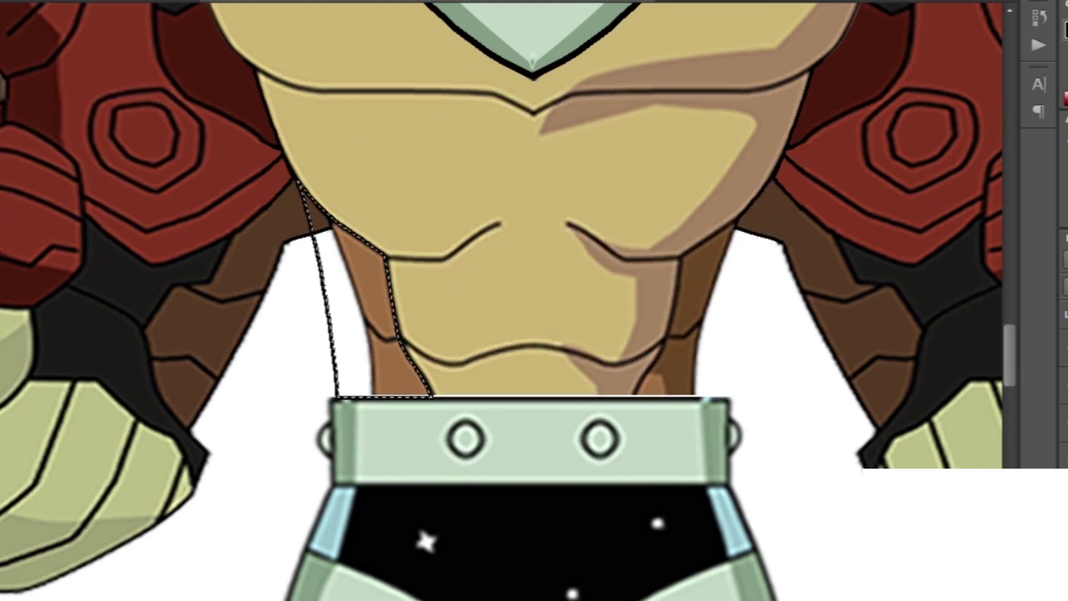
pyautogui.hotkey('ctrl', '-')
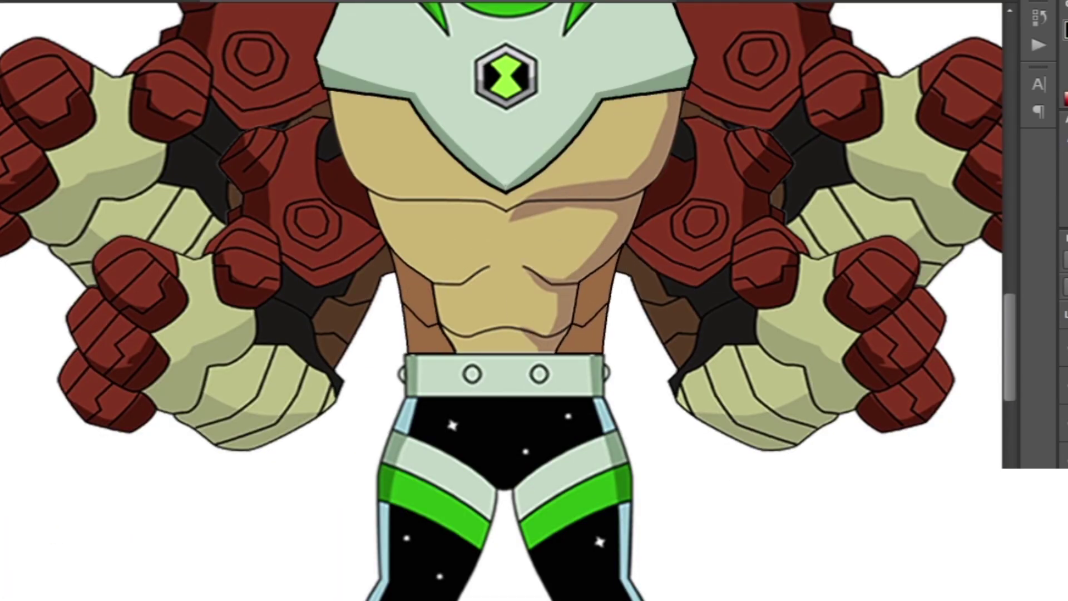
# - Outline the red four-eyed alien's head and place an enlarged copy over the crowned helmet inside the green collar
pyautogui.hotkey('ctrl', '0')
pyautogui.hotkey('ctrl', '+')
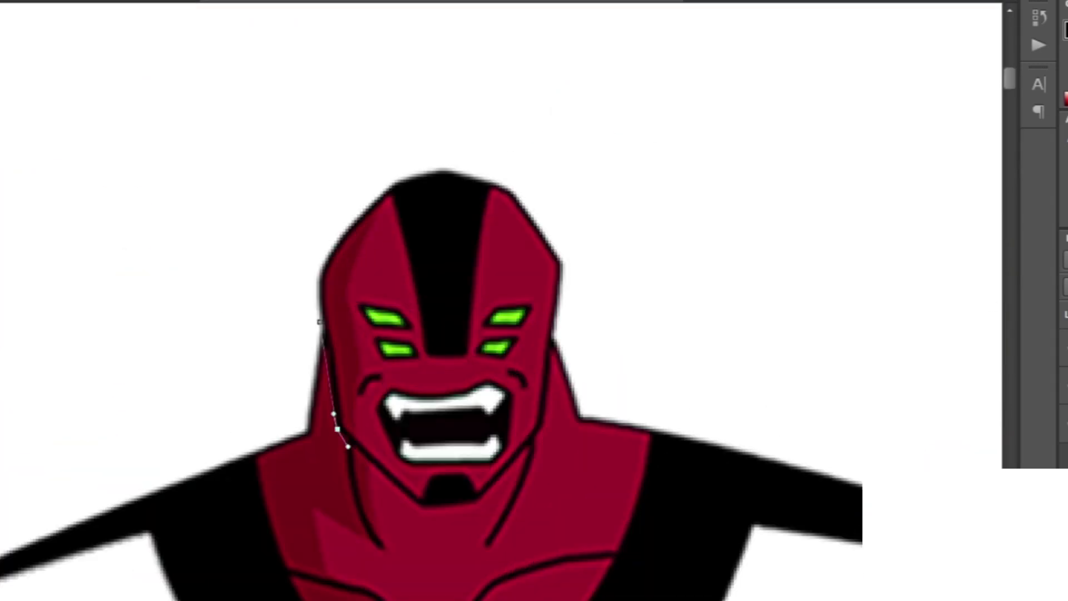
pyautogui.hotkey('ctrl', '0')
pyautogui.hotkey('ctrl', '+')
pyautogui.hotkey('ctrl', '+')
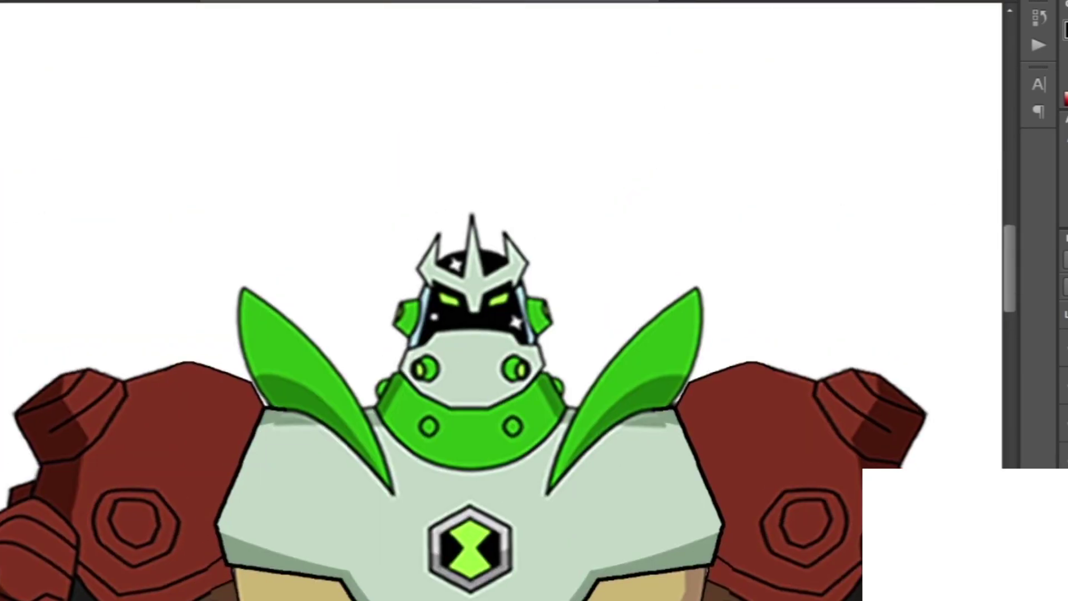
pyautogui.hotkey('ctrl', '+')
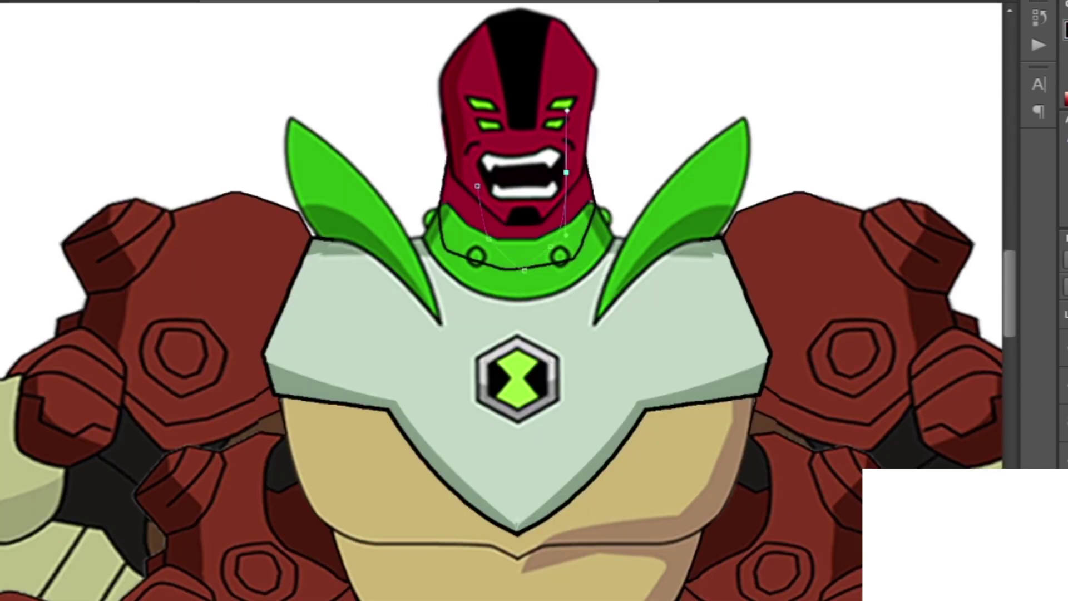
# - Trim and blend the red head's jaw and neck so they sit neatly inside the green collar
pyautogui.press('Return')
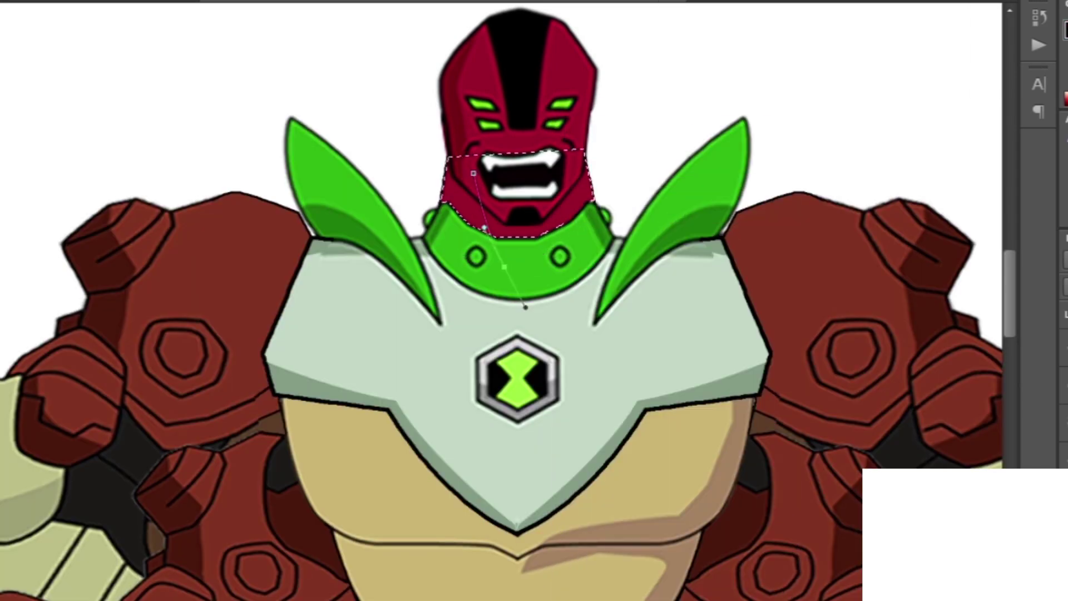
pyautogui.press('Return')
pyautogui.hotkey('ctrl', '-')
pyautogui.hotkey('ctrl', '-')
pyautogui.hotkey('ctrl', '-')
pyautogui.hotkey('ctrl', '-')
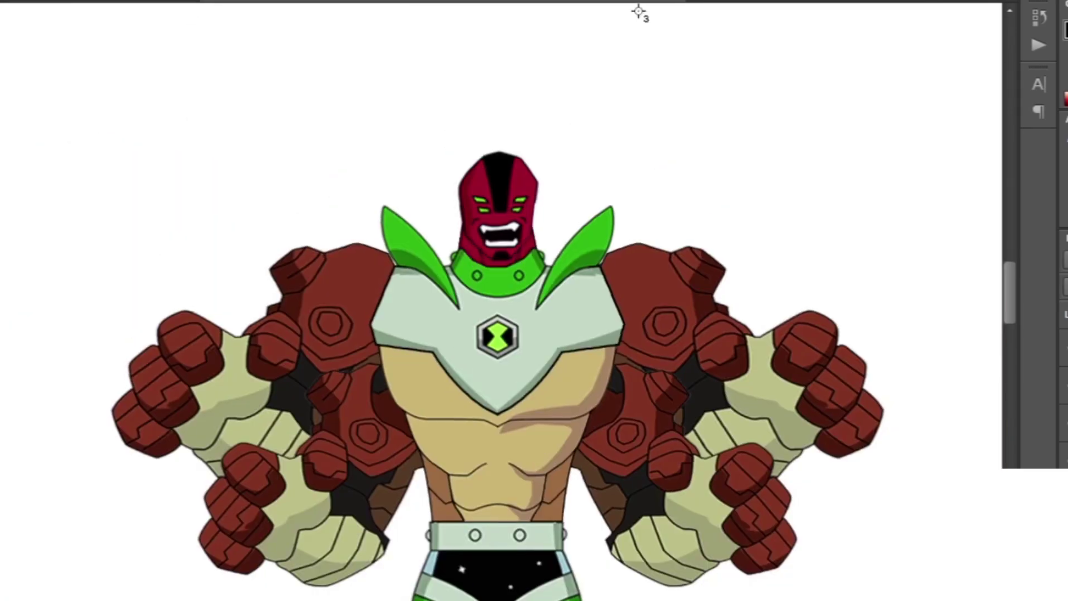
# - Place the brown alien's tail behind the legs of the fusion and scale it to fit the body
pyautogui.hotkey('ctrl', '+')
pyautogui.hotkey('ctrl', '+')
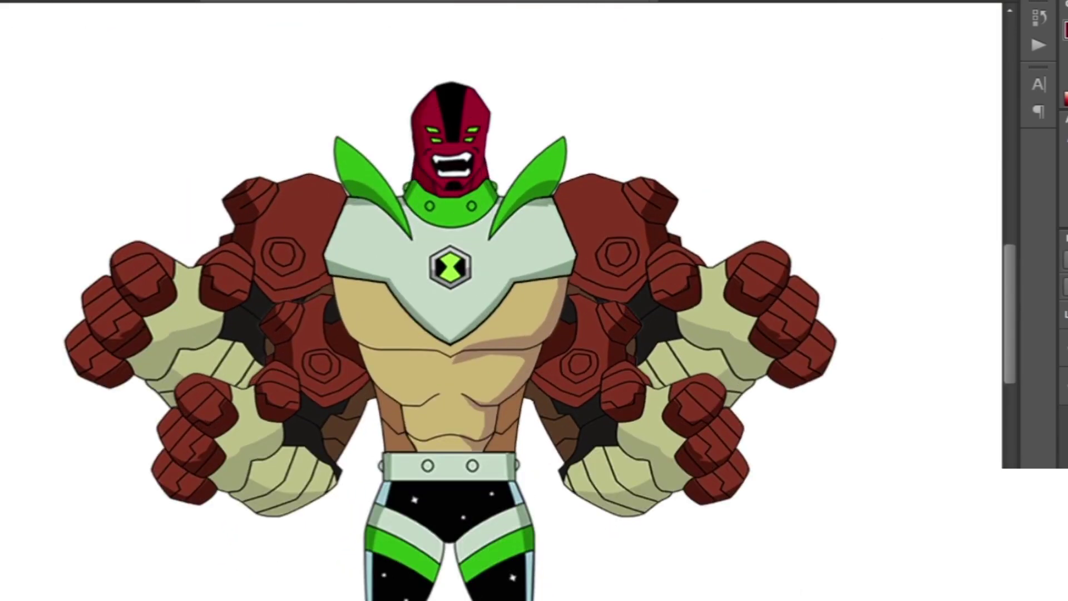
pyautogui.hotkey('ctrl', '-')
pyautogui.hotkey('ctrl', '-')
pyautogui.rightClick(499, 445)
pyautogui.click(523, 288)
pyautogui.hotkey('ctrl', 't')
pyautogui.press('Return')
pyautogui.hotkey('ctrl', '+')
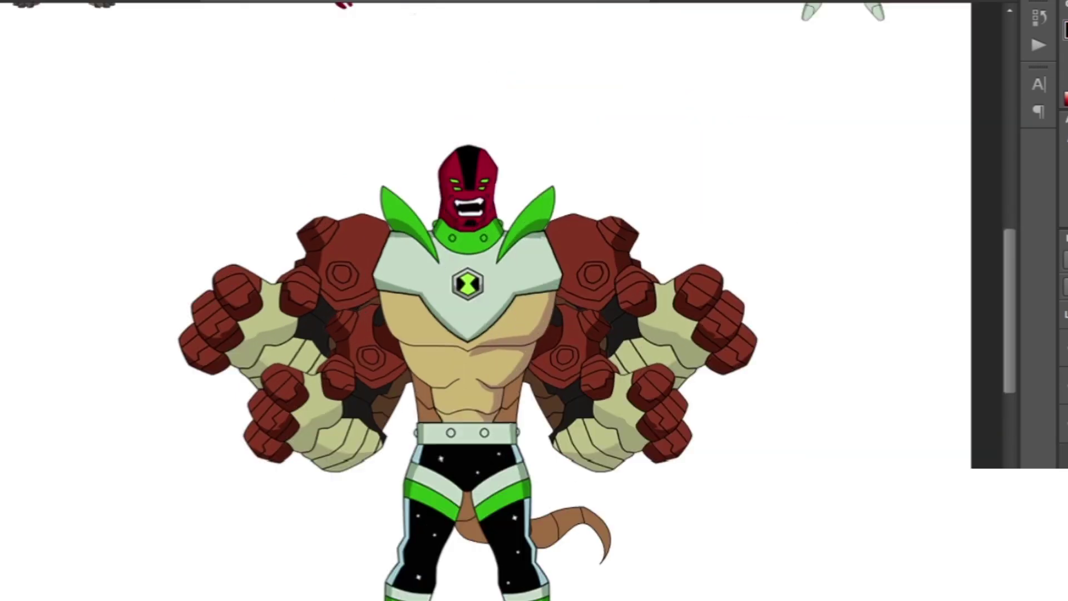
pyautogui.hotkey('ctrl', '-')
pyautogui.hotkey('ctrl', '+')
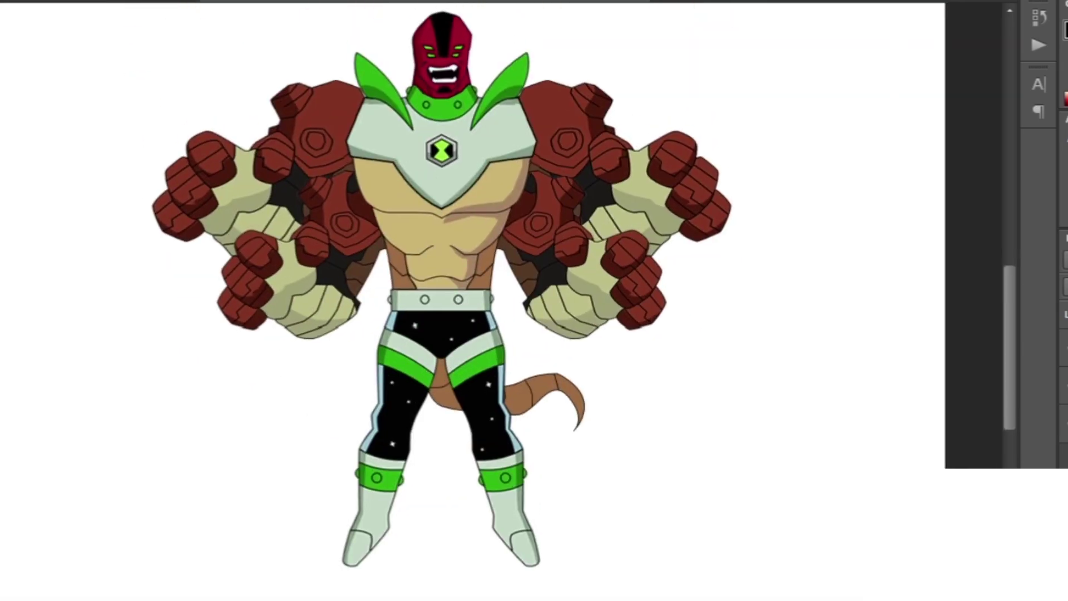